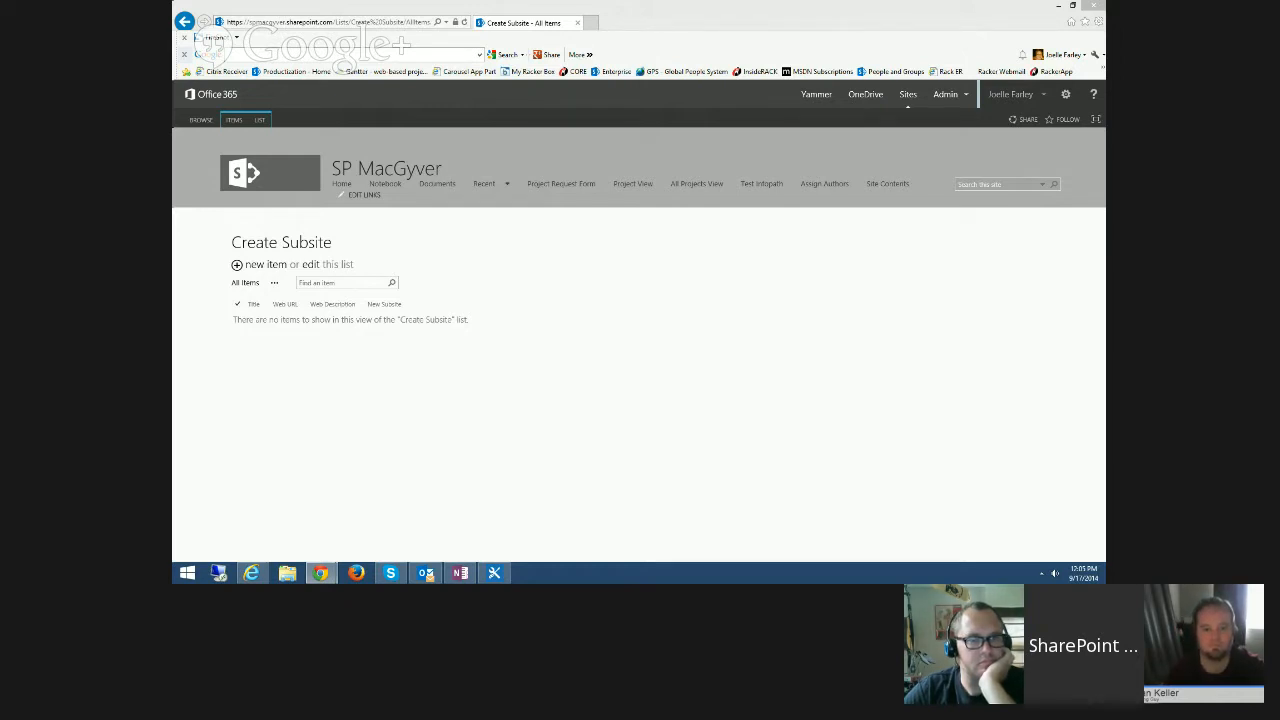
Review the columns in the Create Subsite list's settings, and return to the list.
click(259, 119)
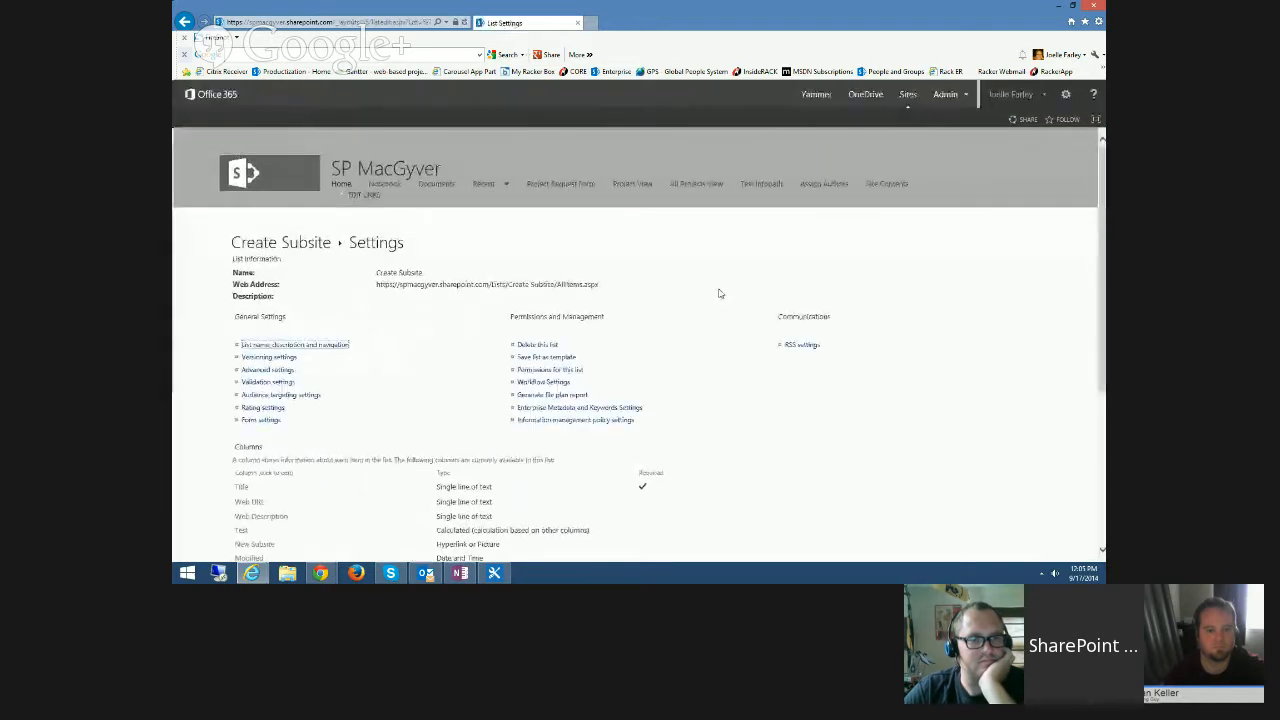
scroll(720, 292, down, 4)
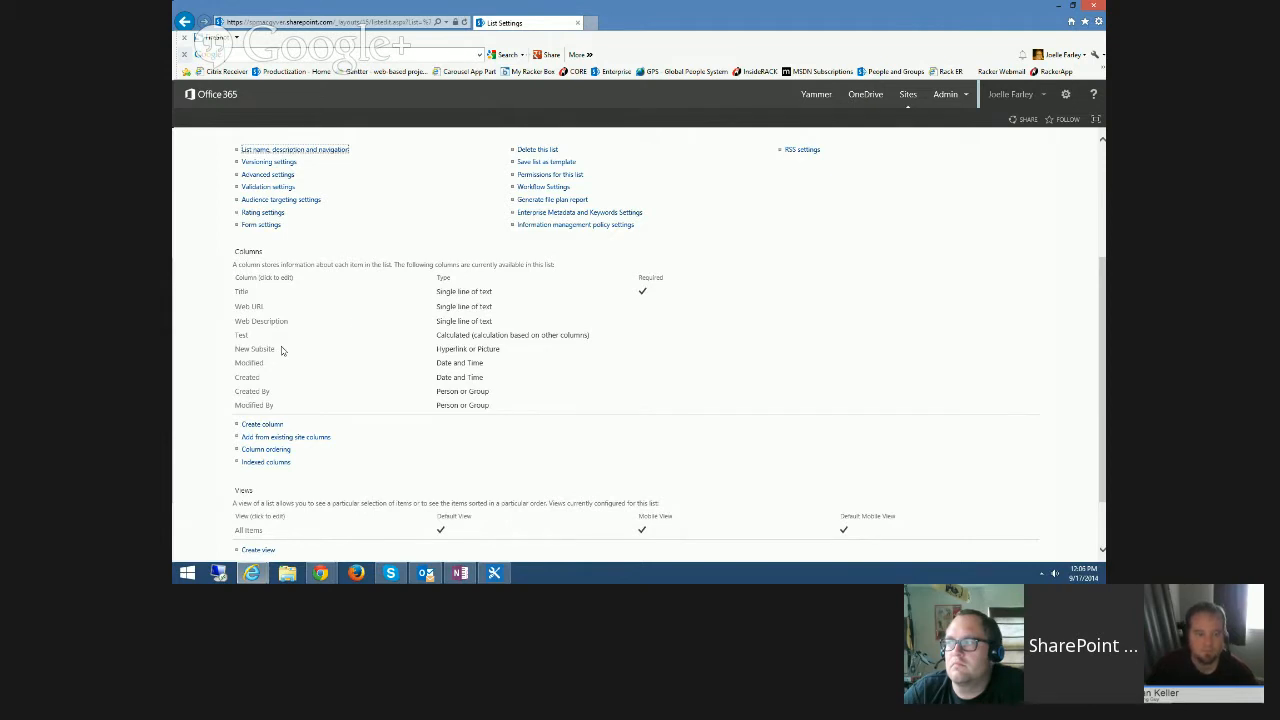
click(185, 22)
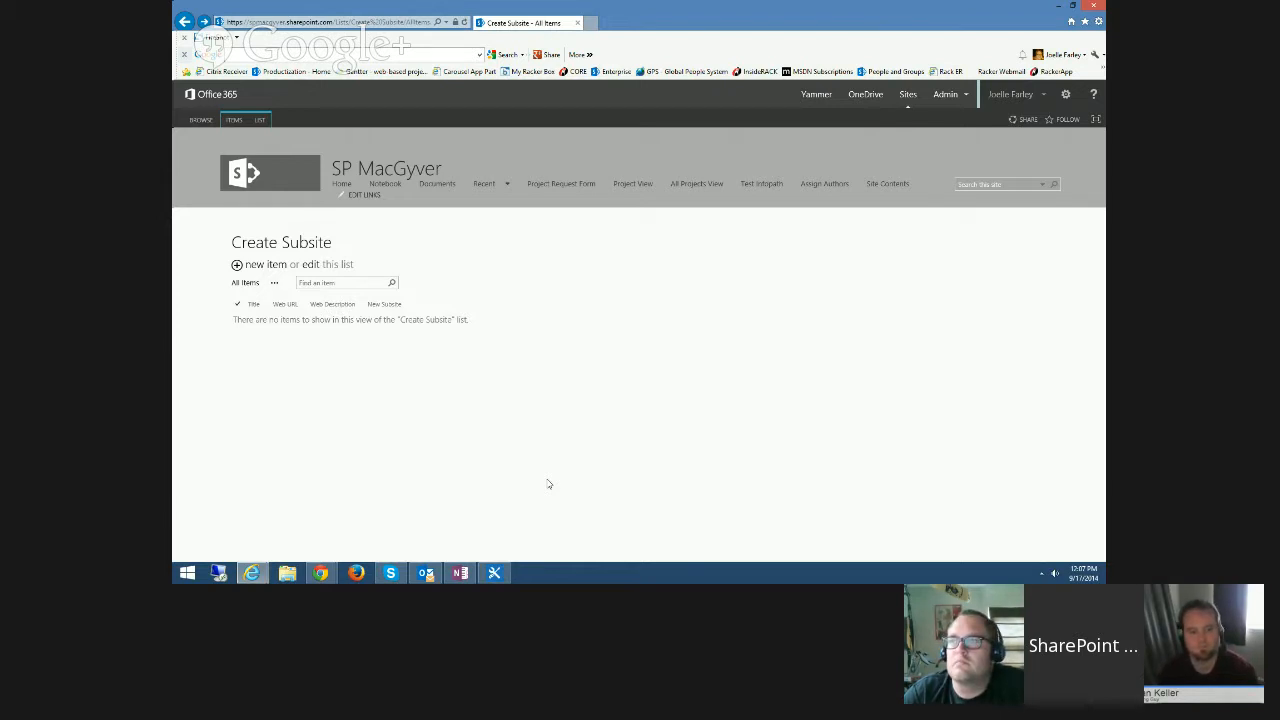
Switch to SharePoint Designer and open the settings page of the New Subsite list workflow.
click(495, 573)
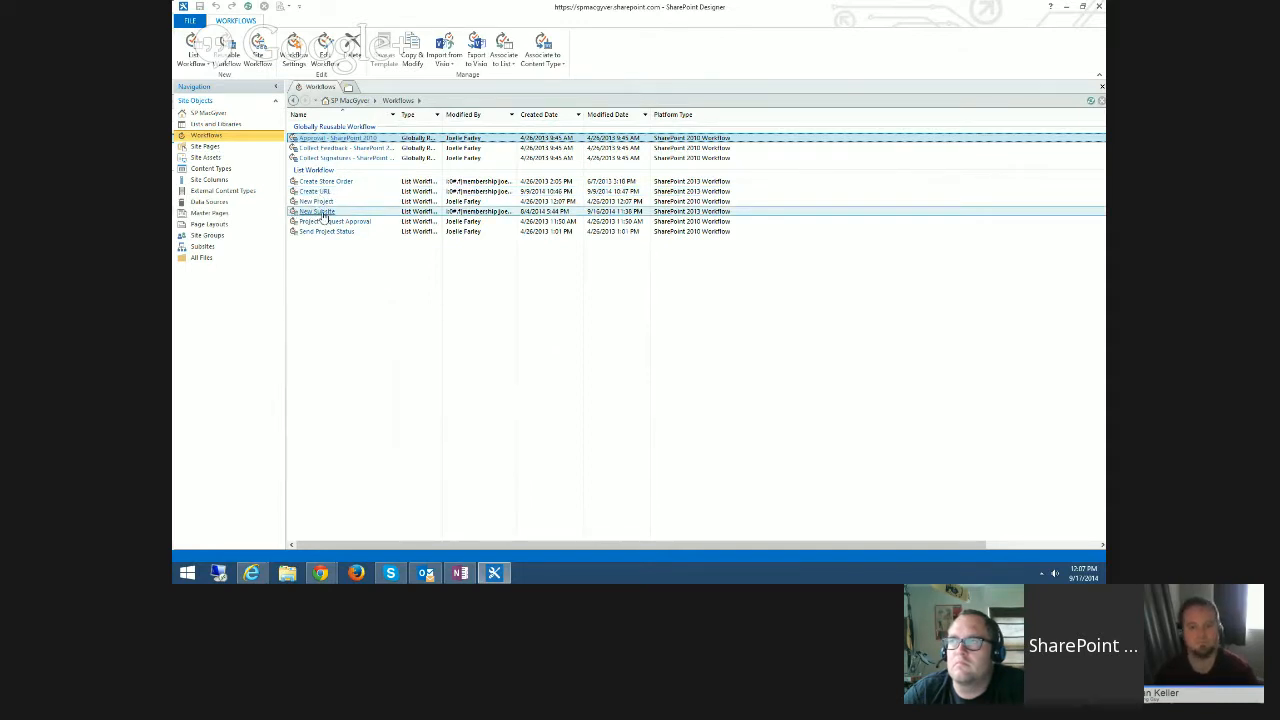
click(203, 66)
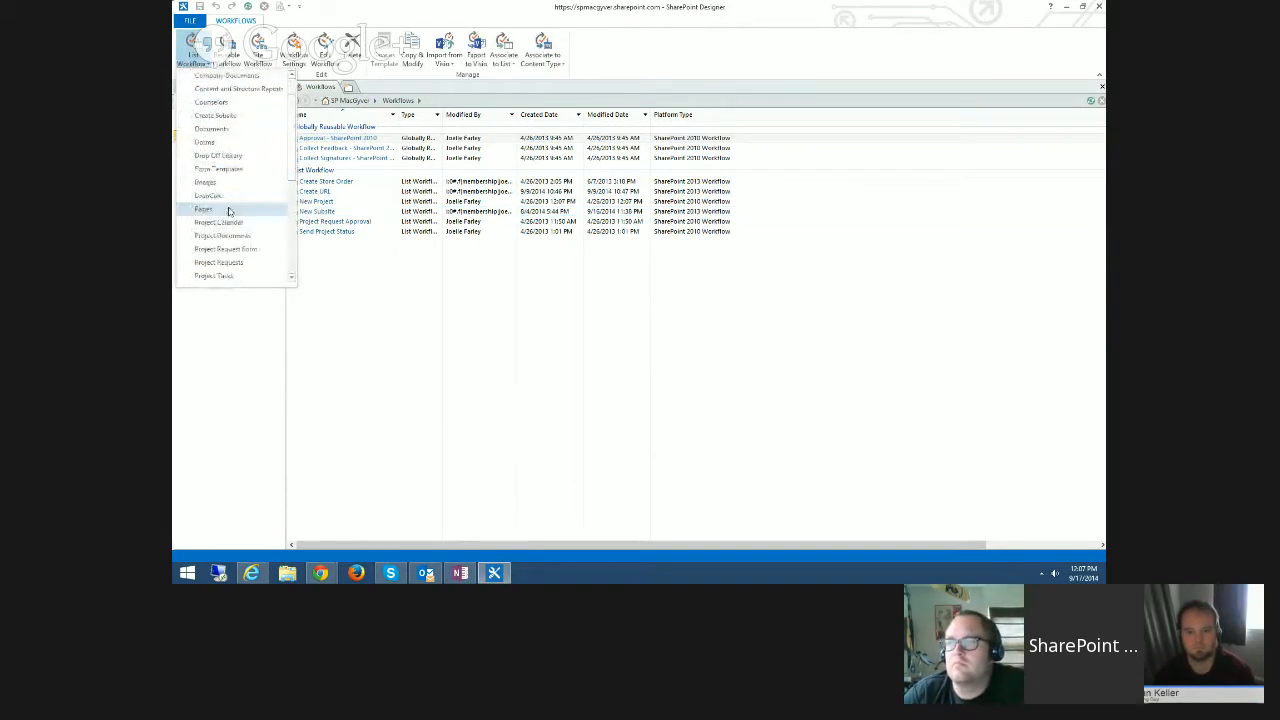
scroll(225, 195, up, 1)
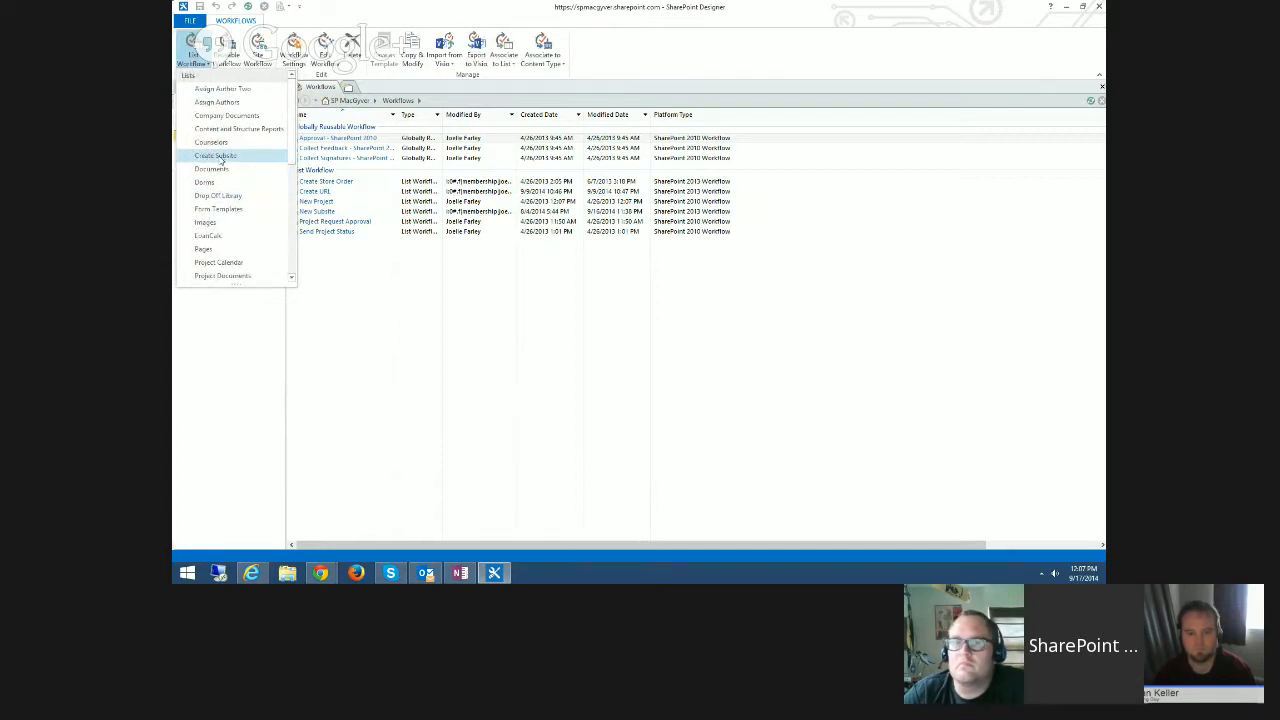
click(371, 269)
double_click(316, 212)
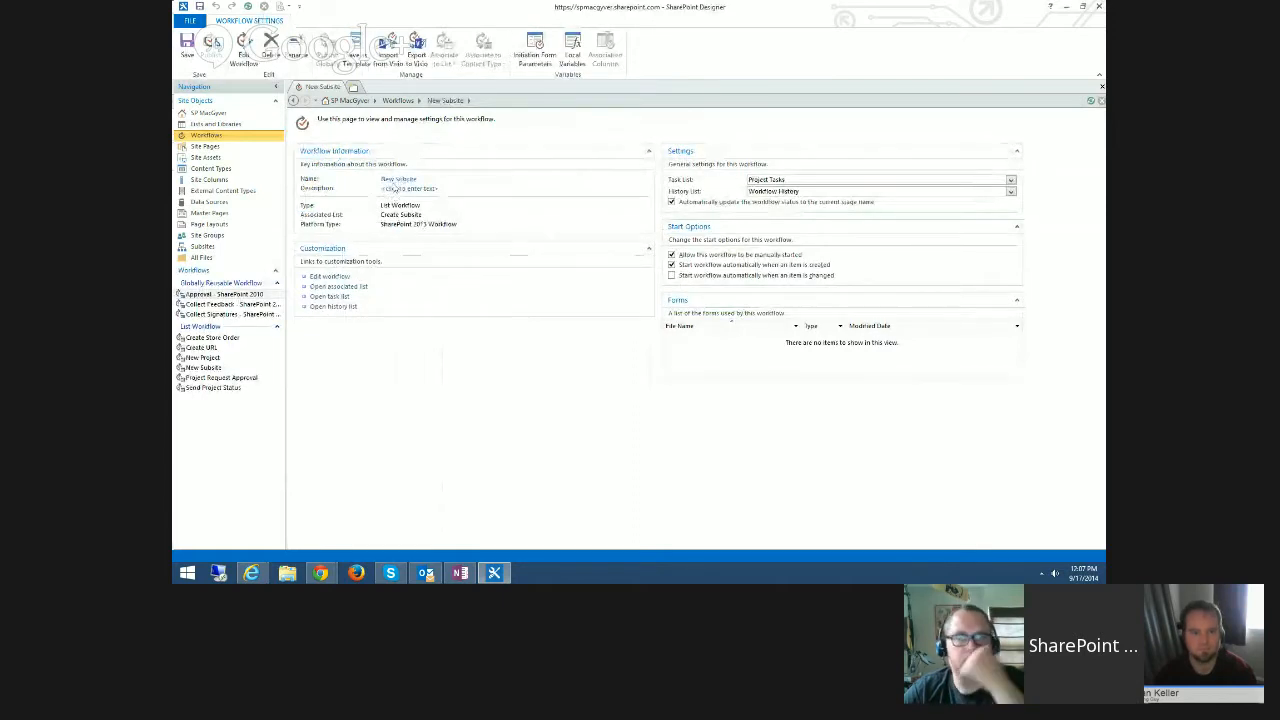
Check the workflow's associated list, and open the workflow for editing to inspect its App Step.
click(398, 214)
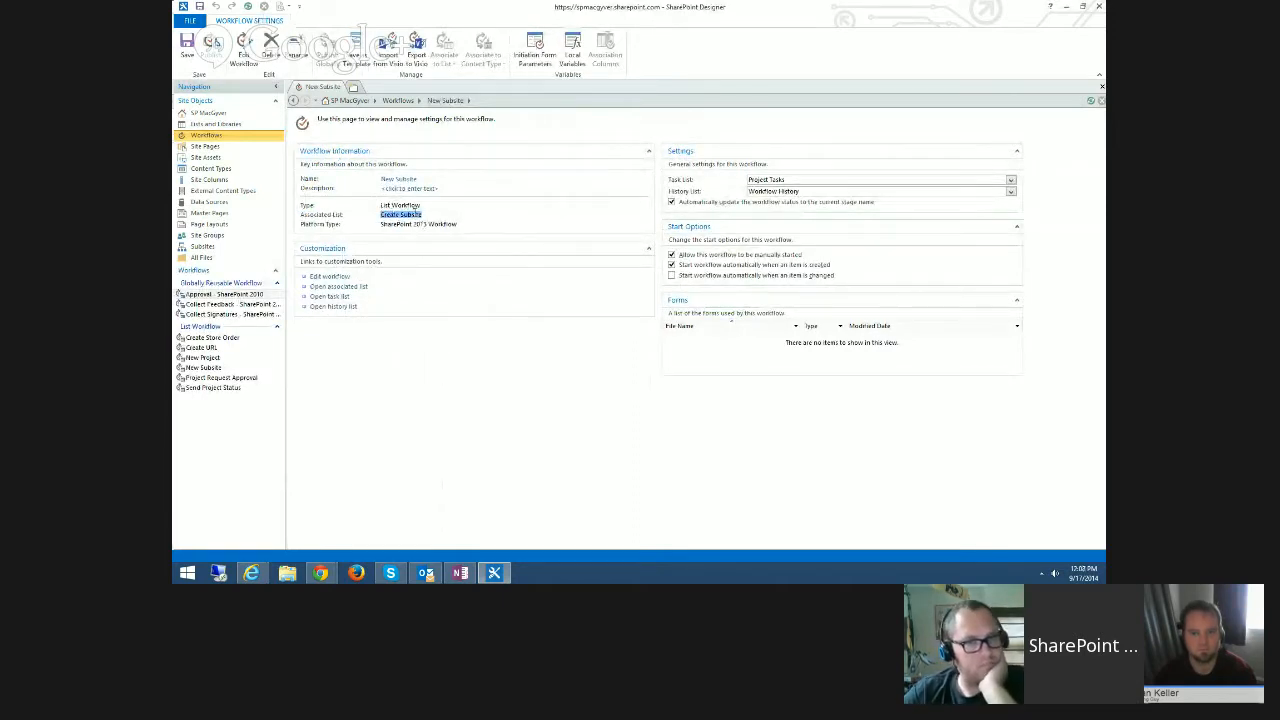
click(420, 213)
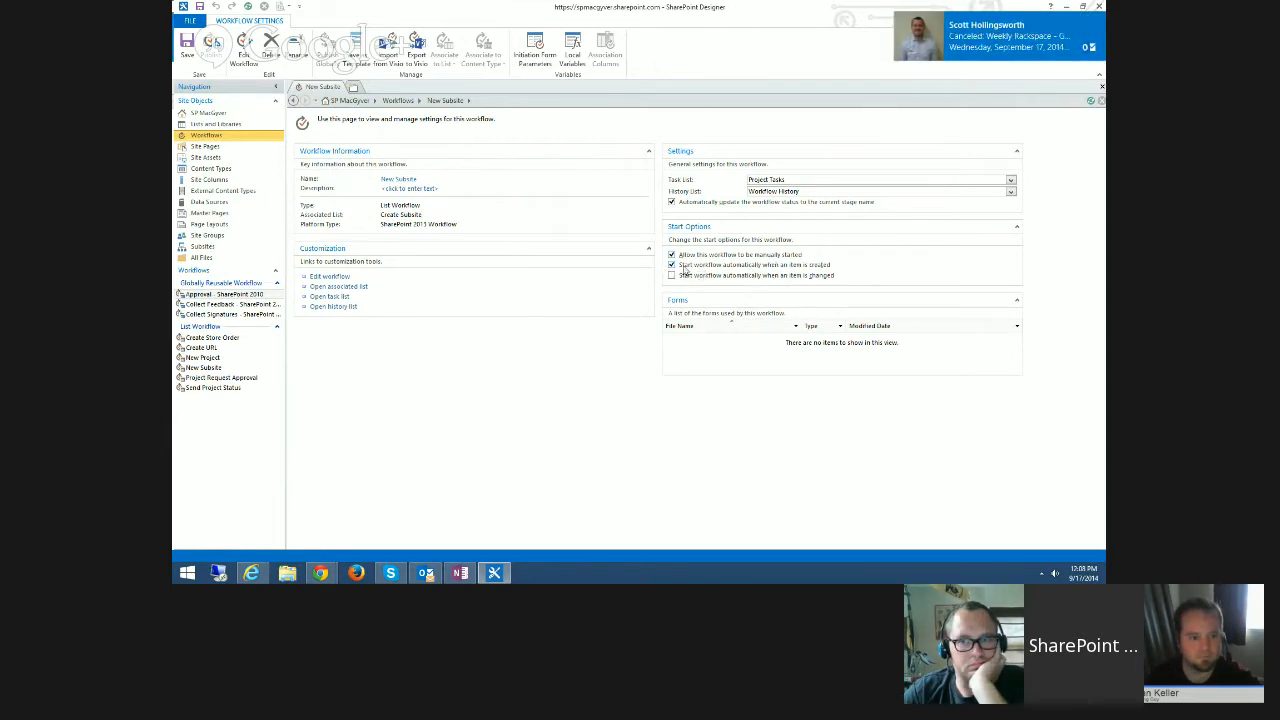
click(333, 277)
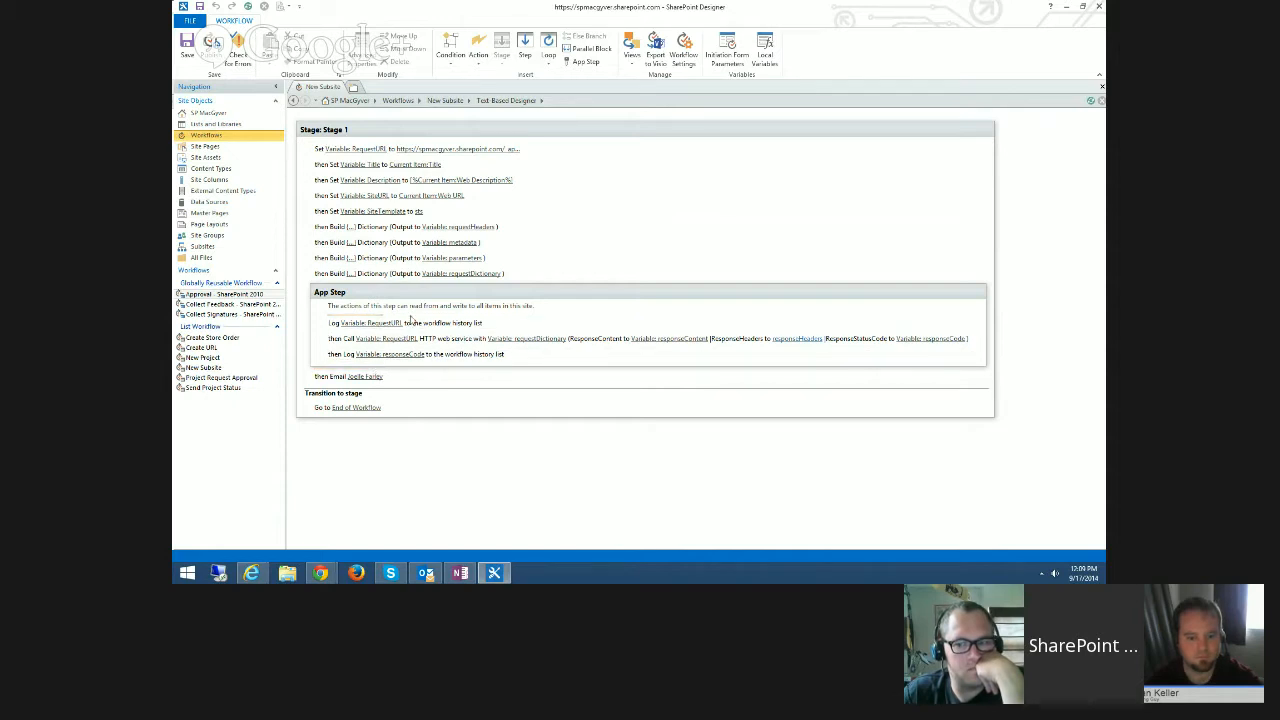
click(400, 313)
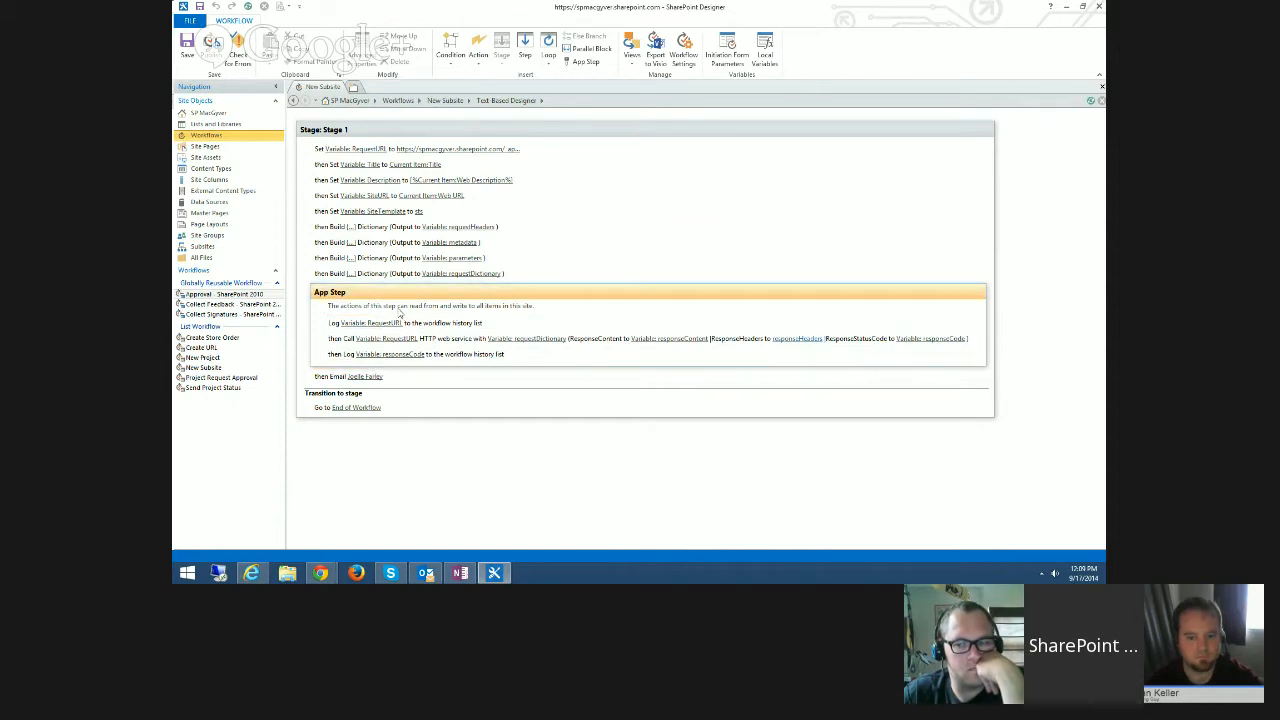
click(414, 326)
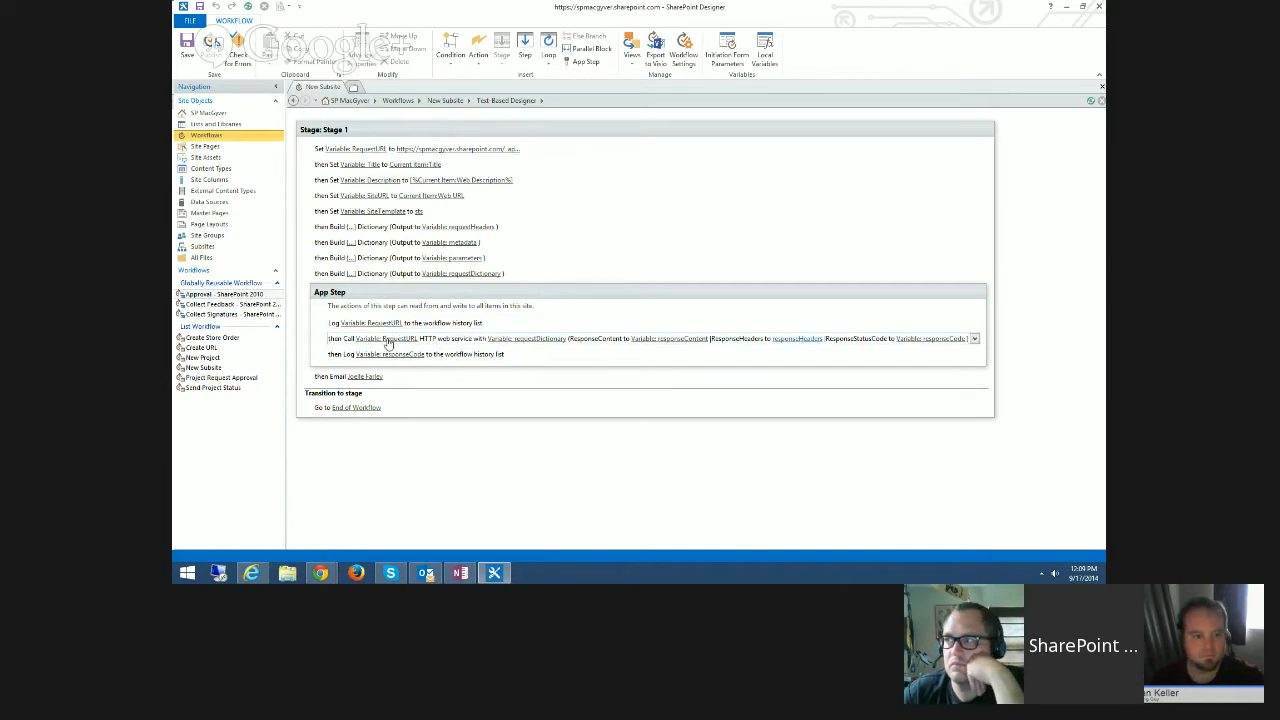
Examine the full web service address assigned to the RequestURL variable in the String Builder.
click(430, 148)
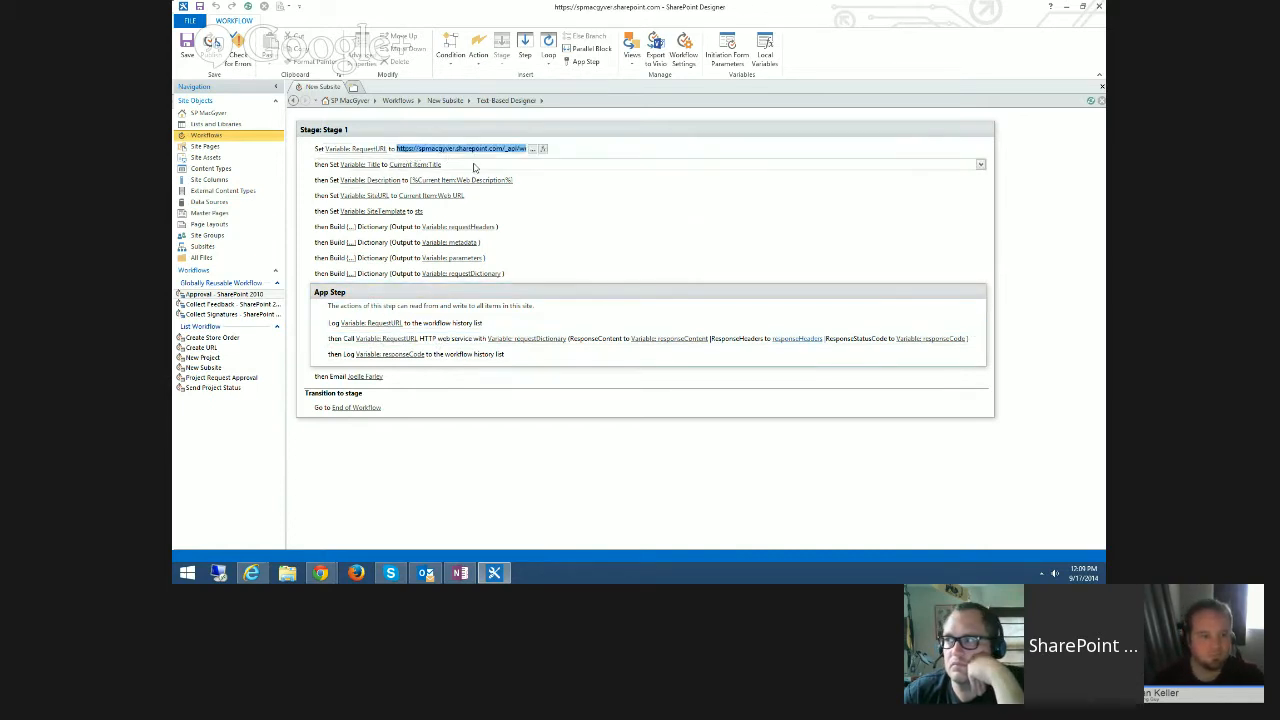
click(533, 149)
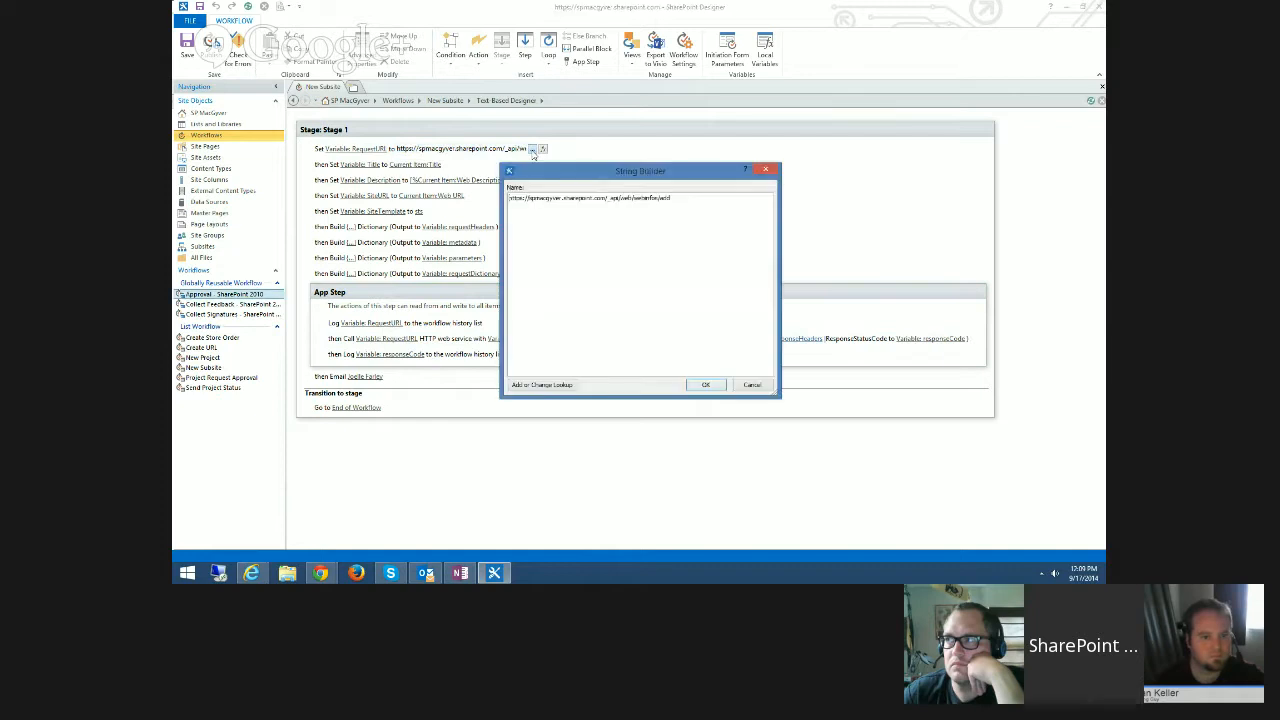
drag(607, 172, 569, 192)
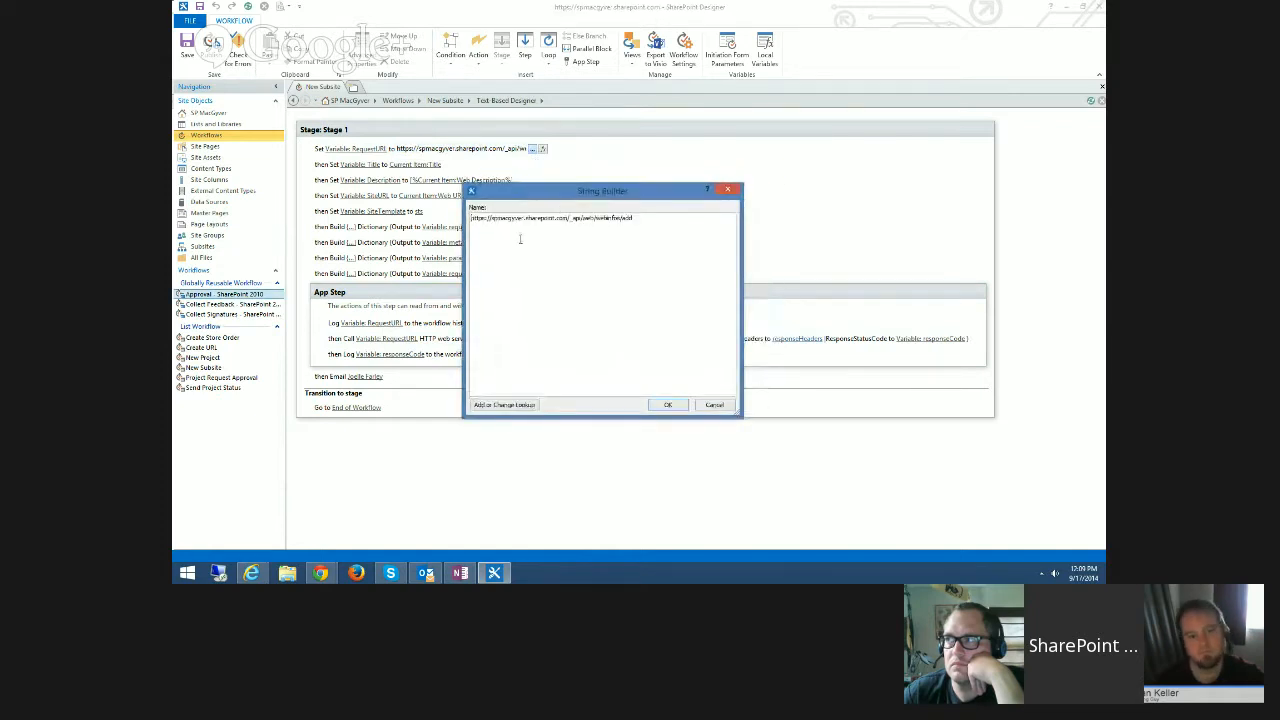
click(571, 218)
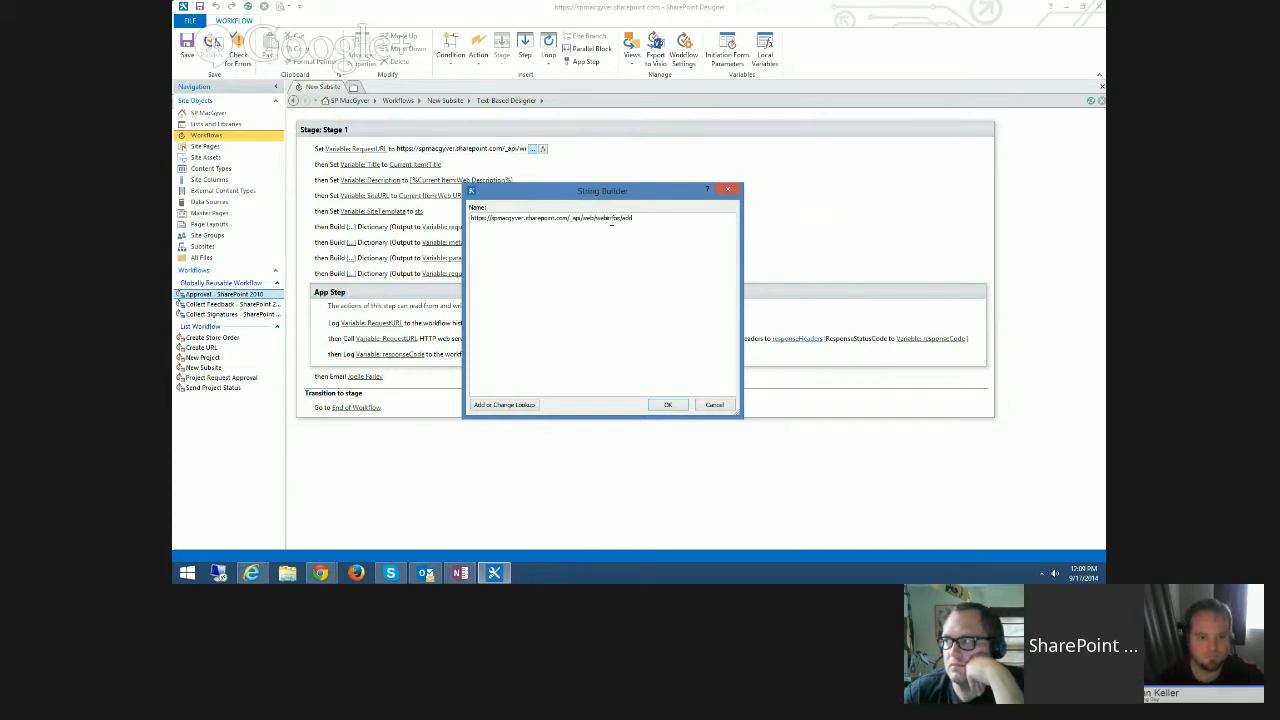
drag(633, 218, 557, 218)
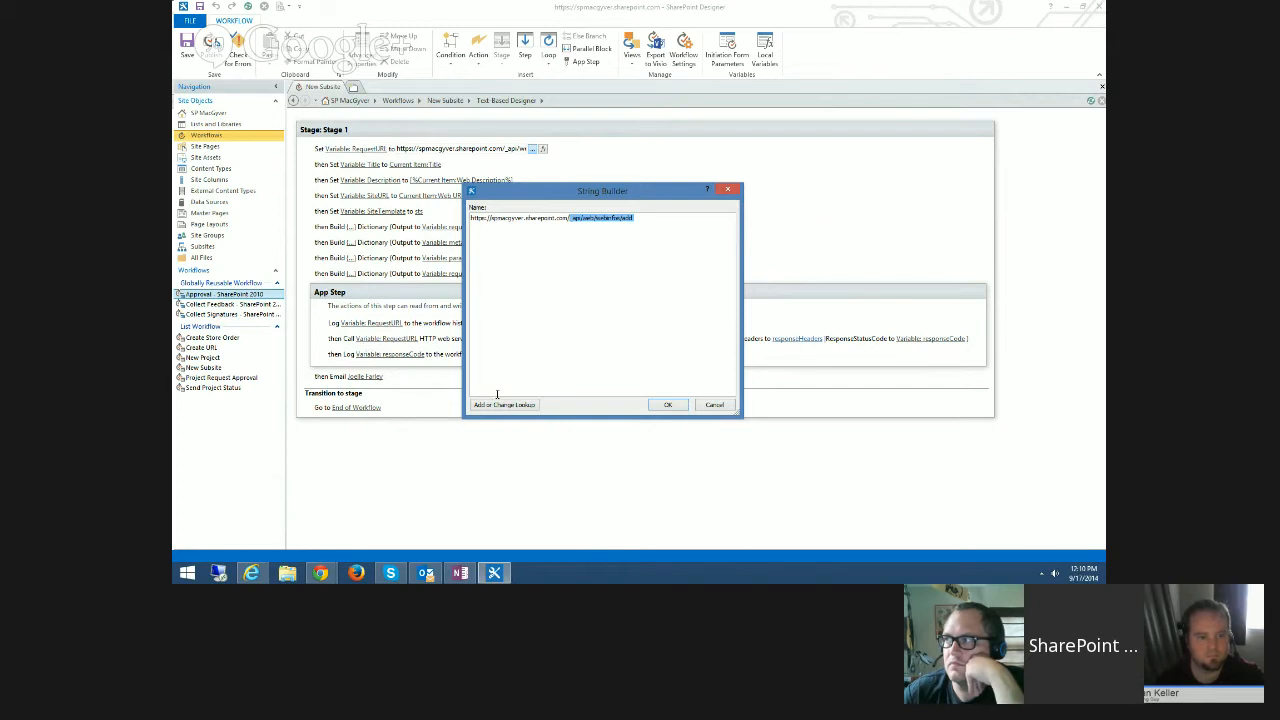
click(714, 405)
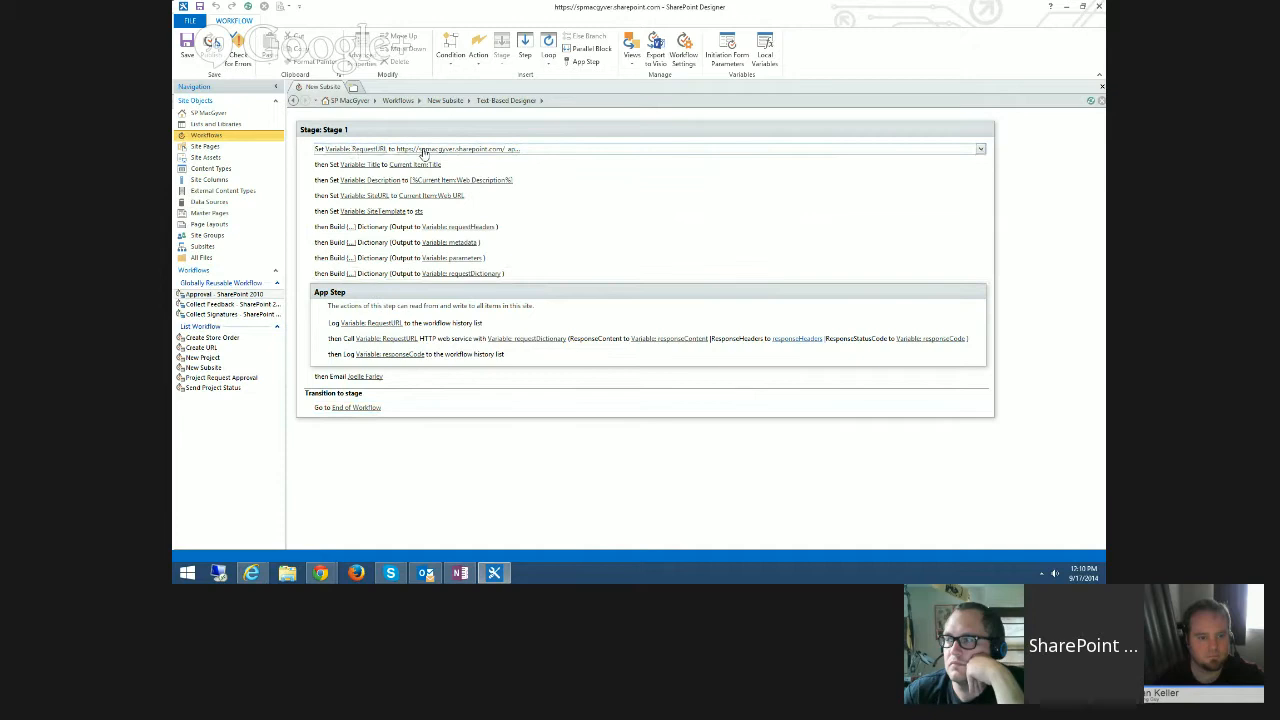
click(440, 150)
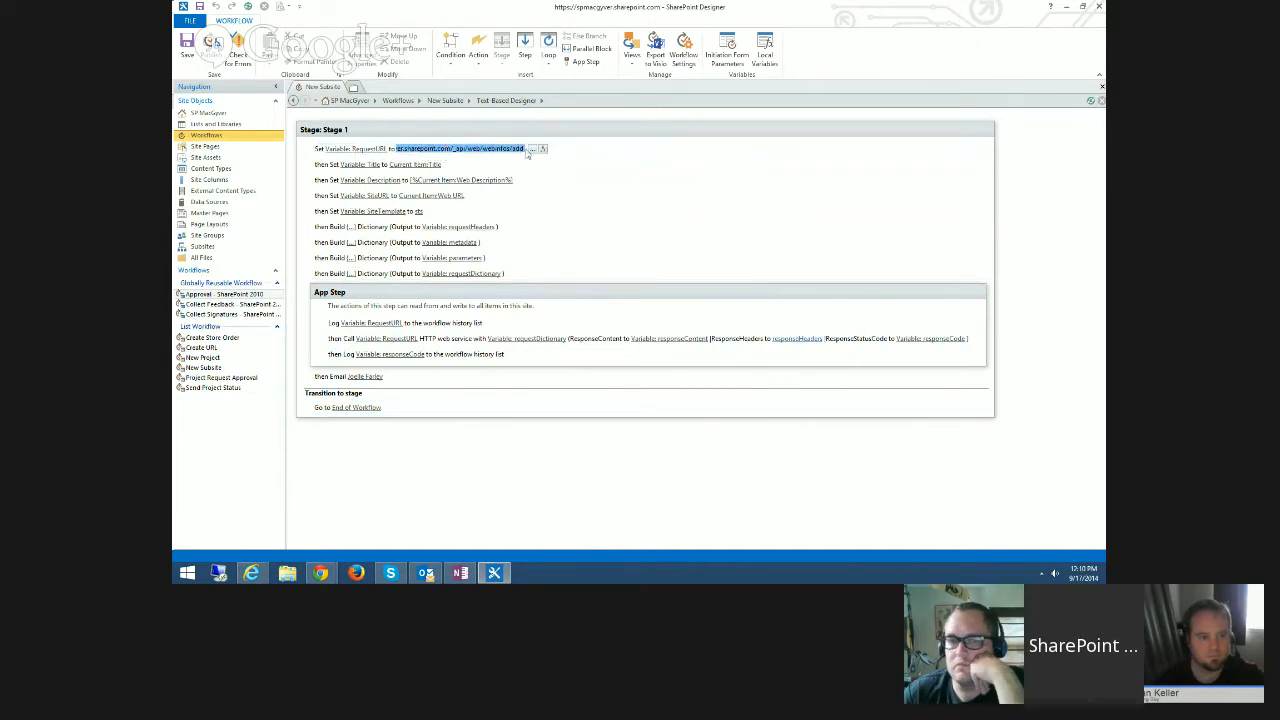
click(531, 150)
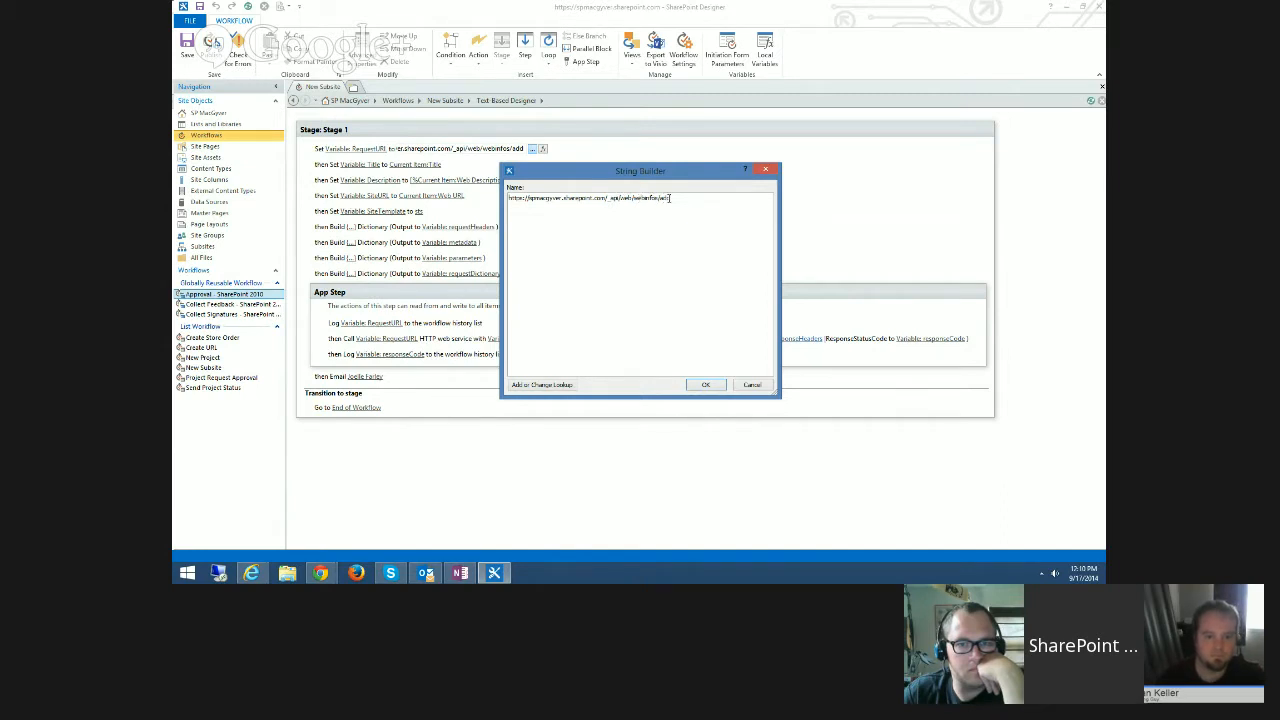
click(705, 384)
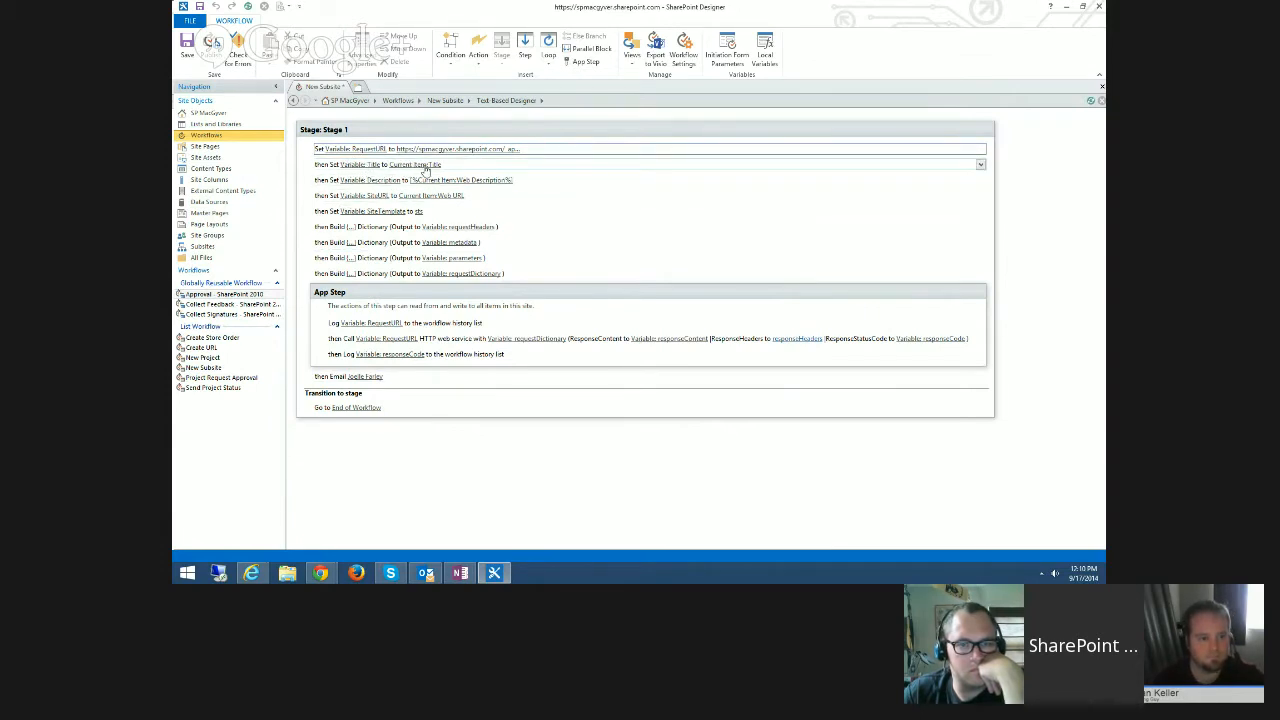
Review the lookup behind the Title variable and the list of available workflow actions.
click(416, 167)
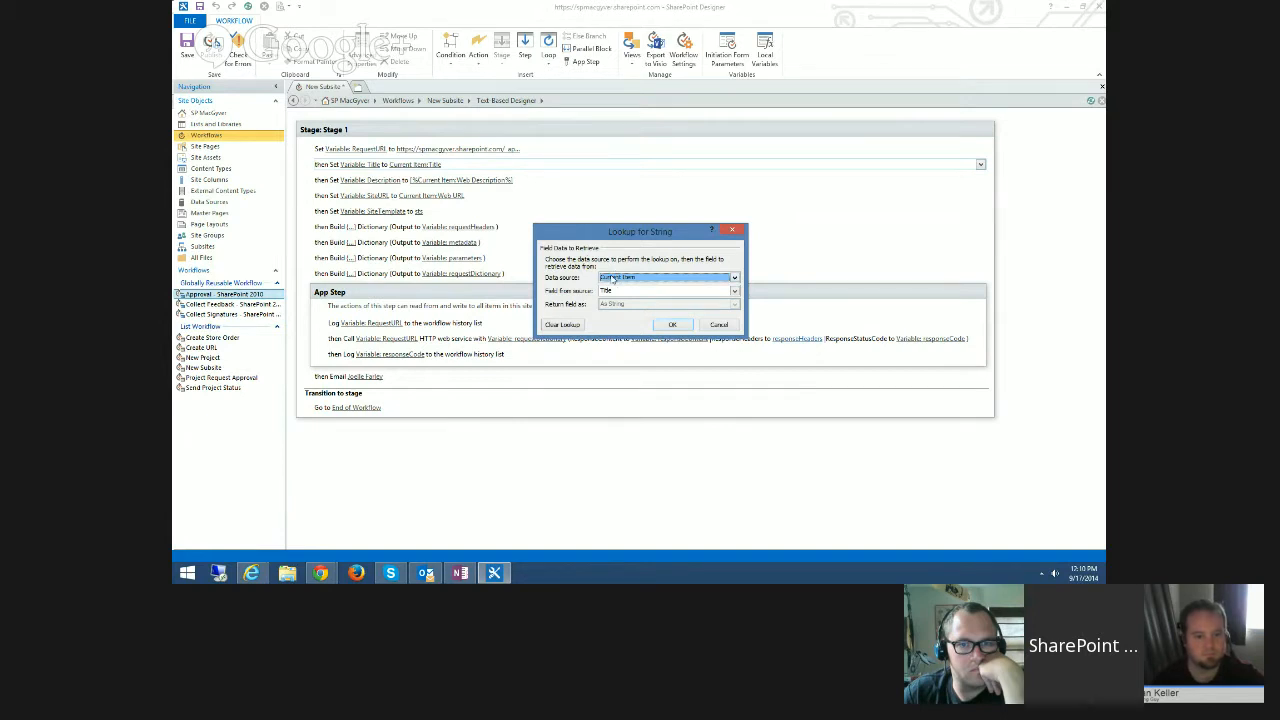
click(671, 326)
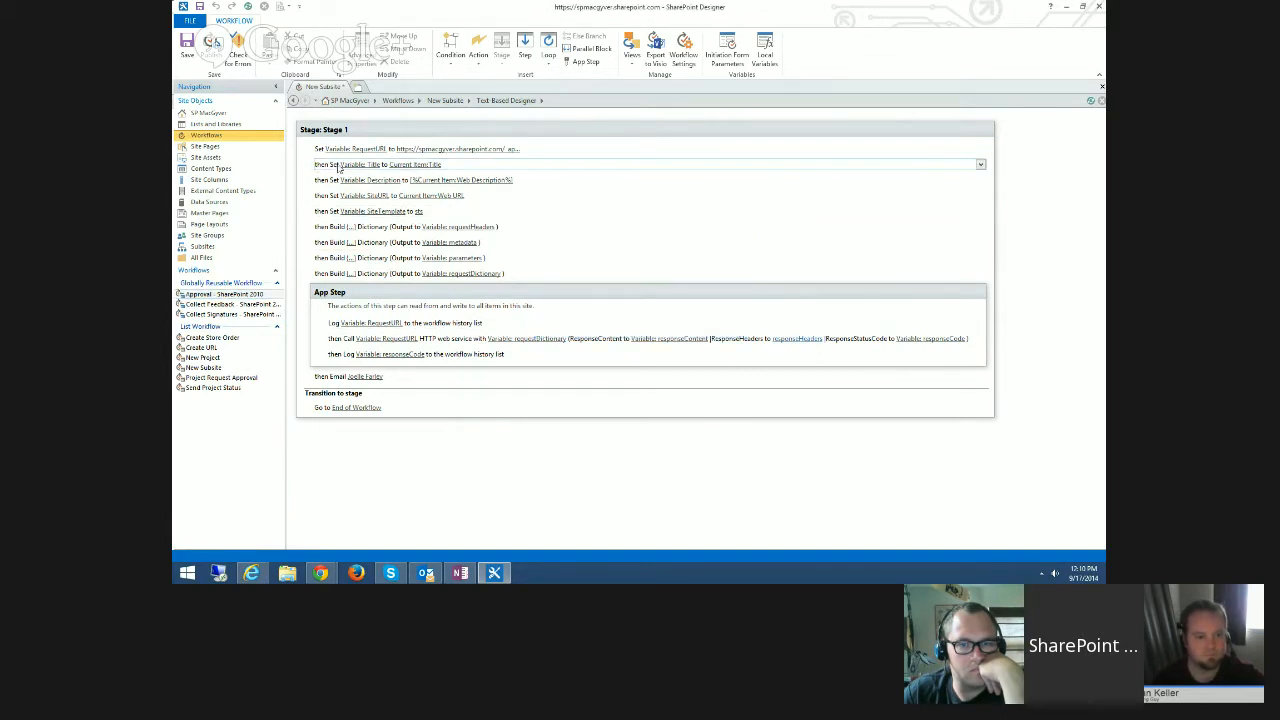
click(480, 66)
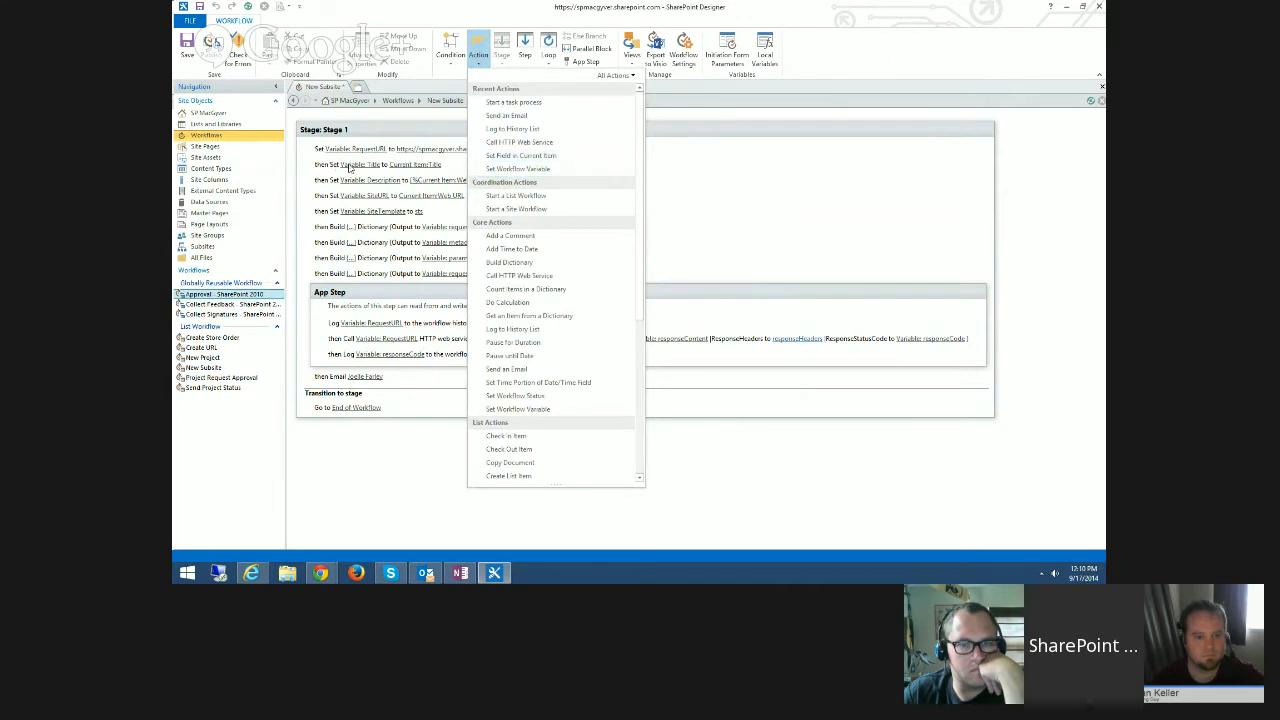
click(318, 168)
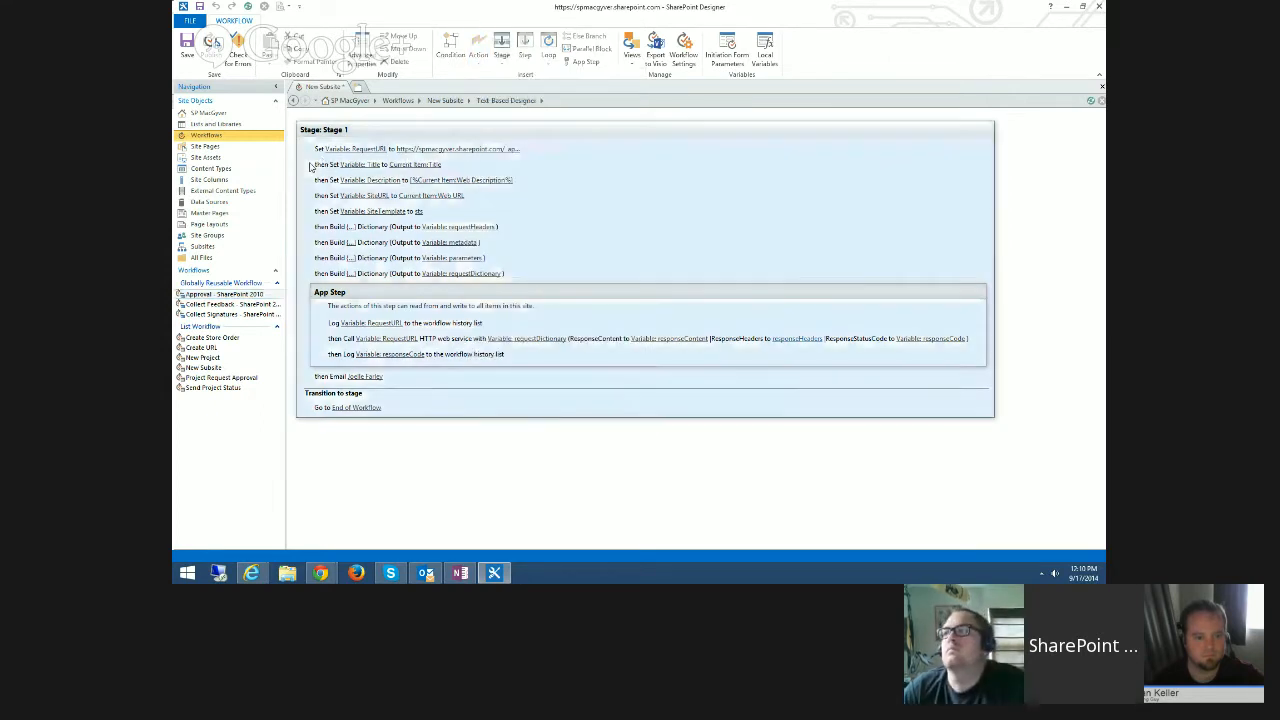
click(555, 187)
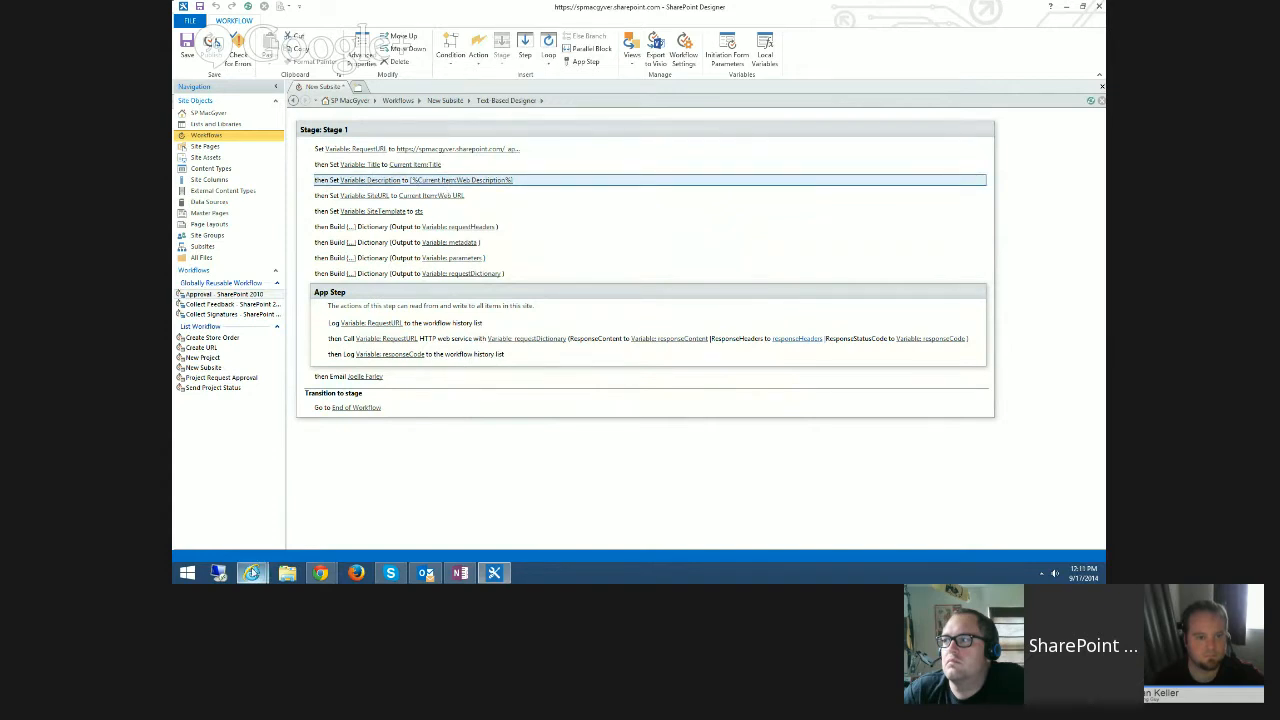
Switch to Internet Explorer to view the Create Subsite list, and return to the workflow in SharePoint Designer.
mouse_move(255, 566)
click(245, 515)
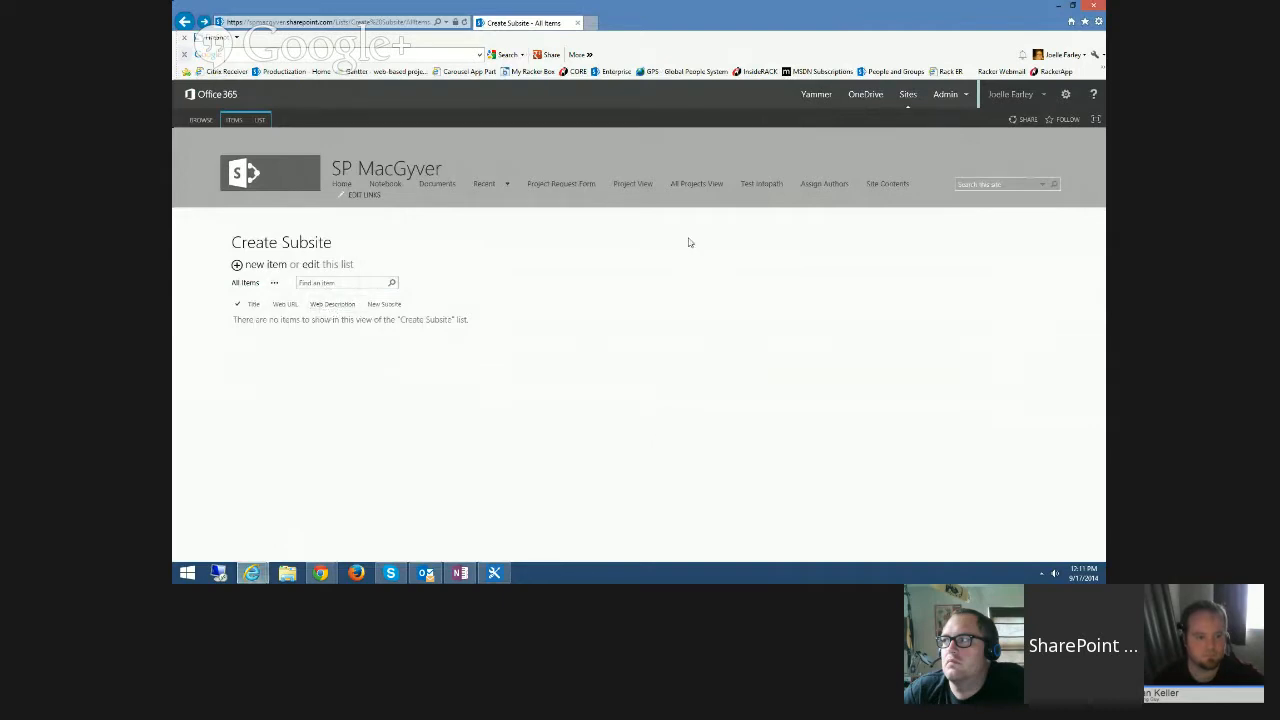
click(1058, 7)
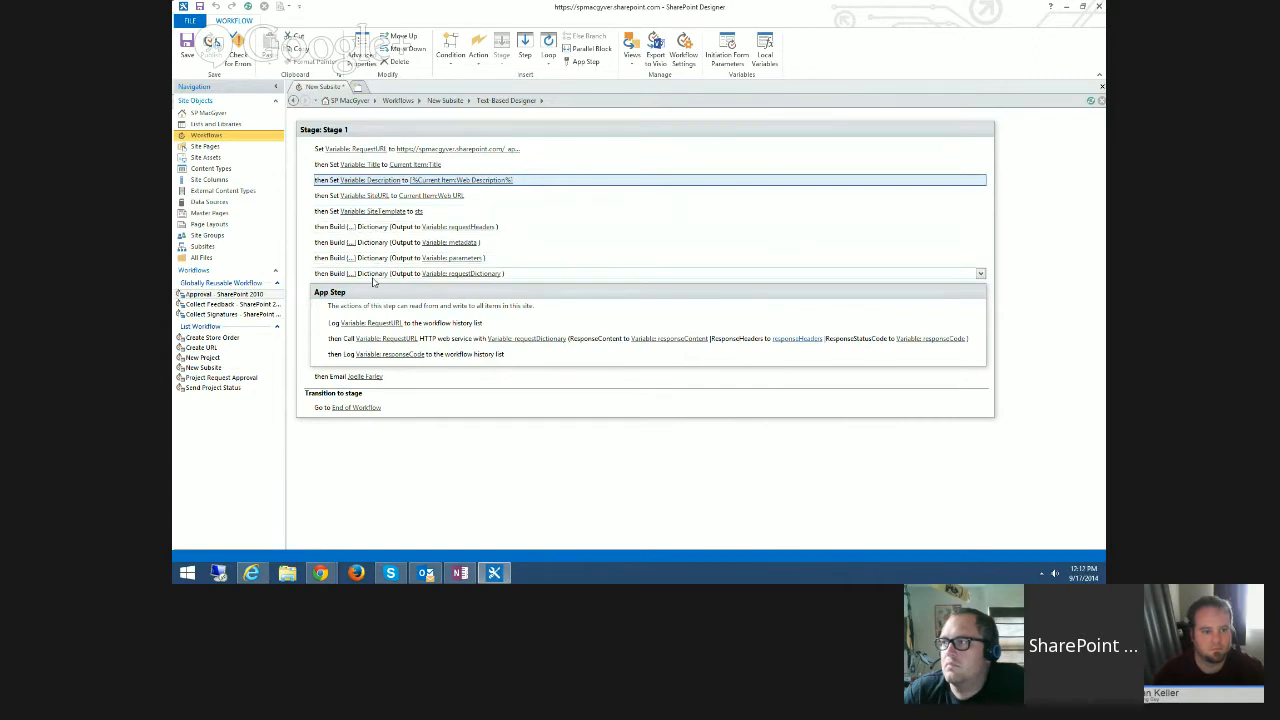
Locate the Build Dictionary action among the available actions and examine the entries of the requestHeaders dictionary.
click(480, 64)
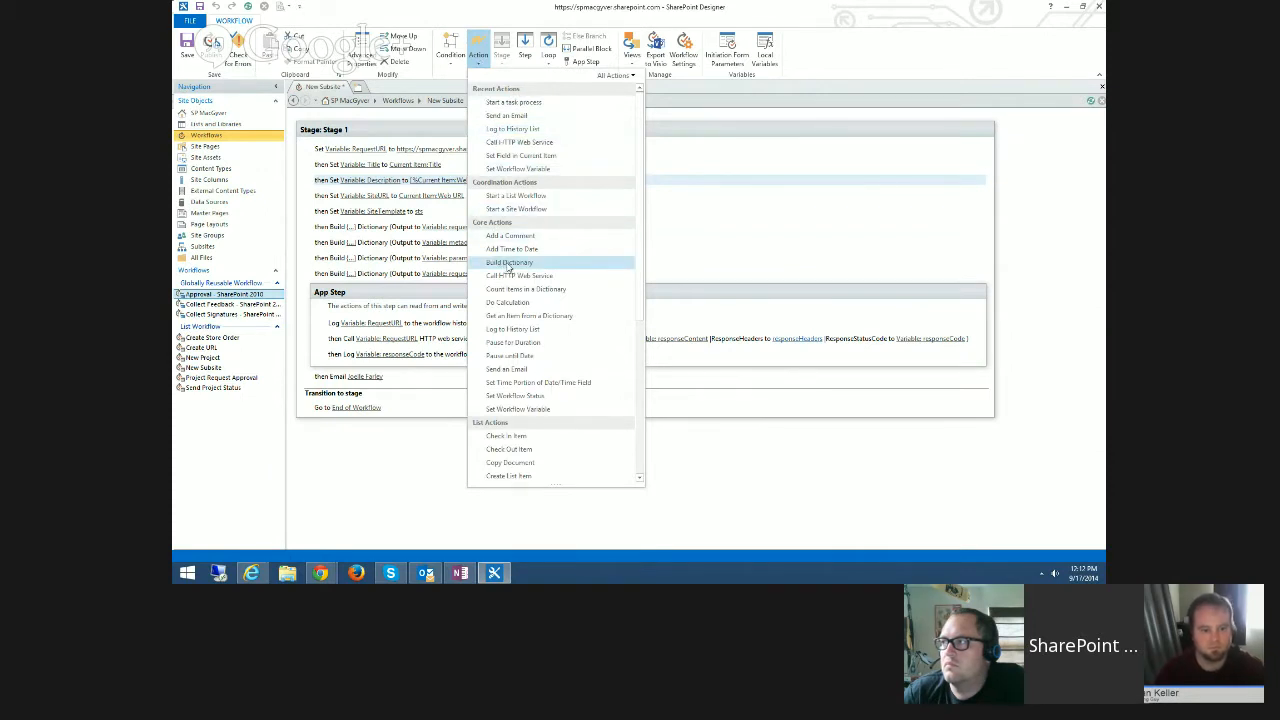
click(323, 229)
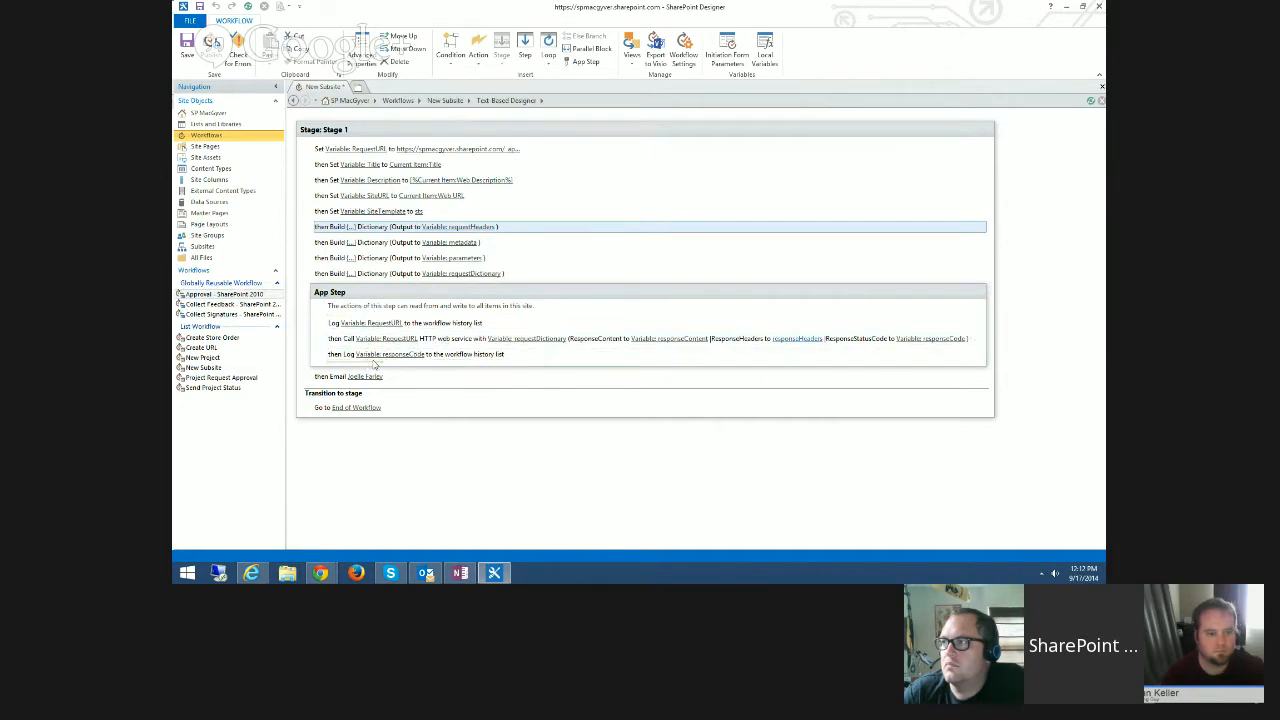
click(350, 228)
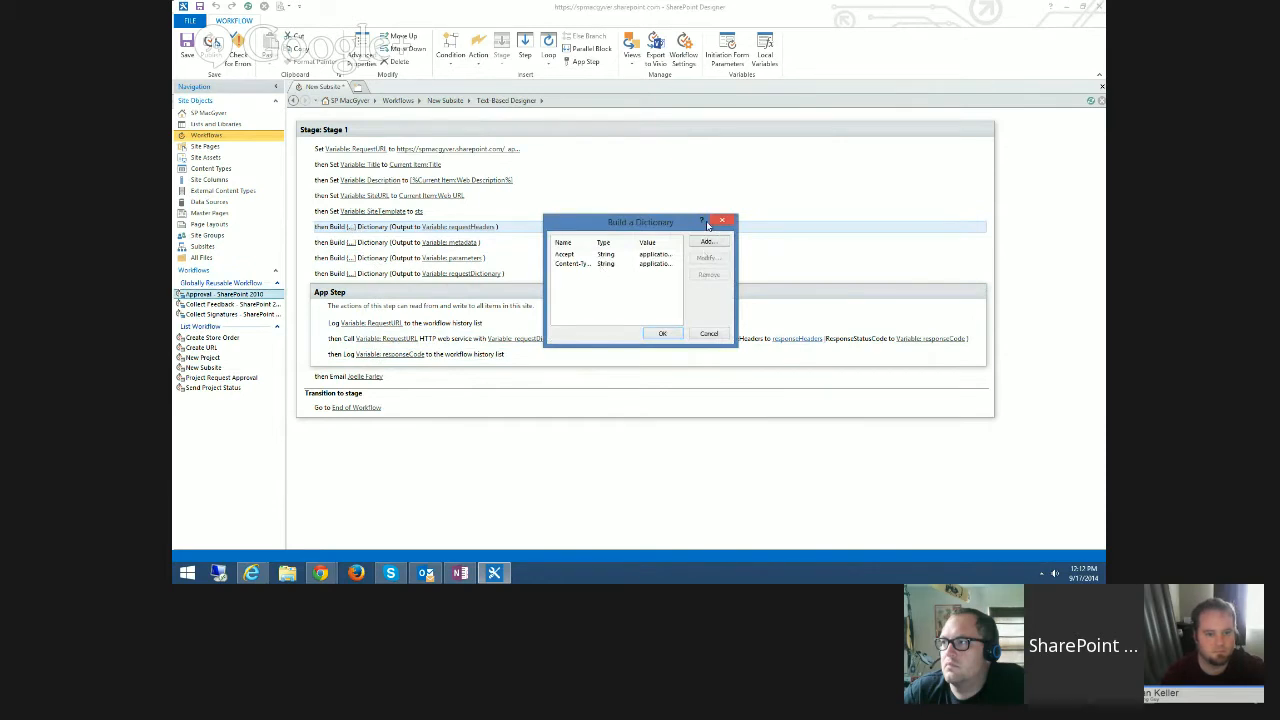
click(718, 337)
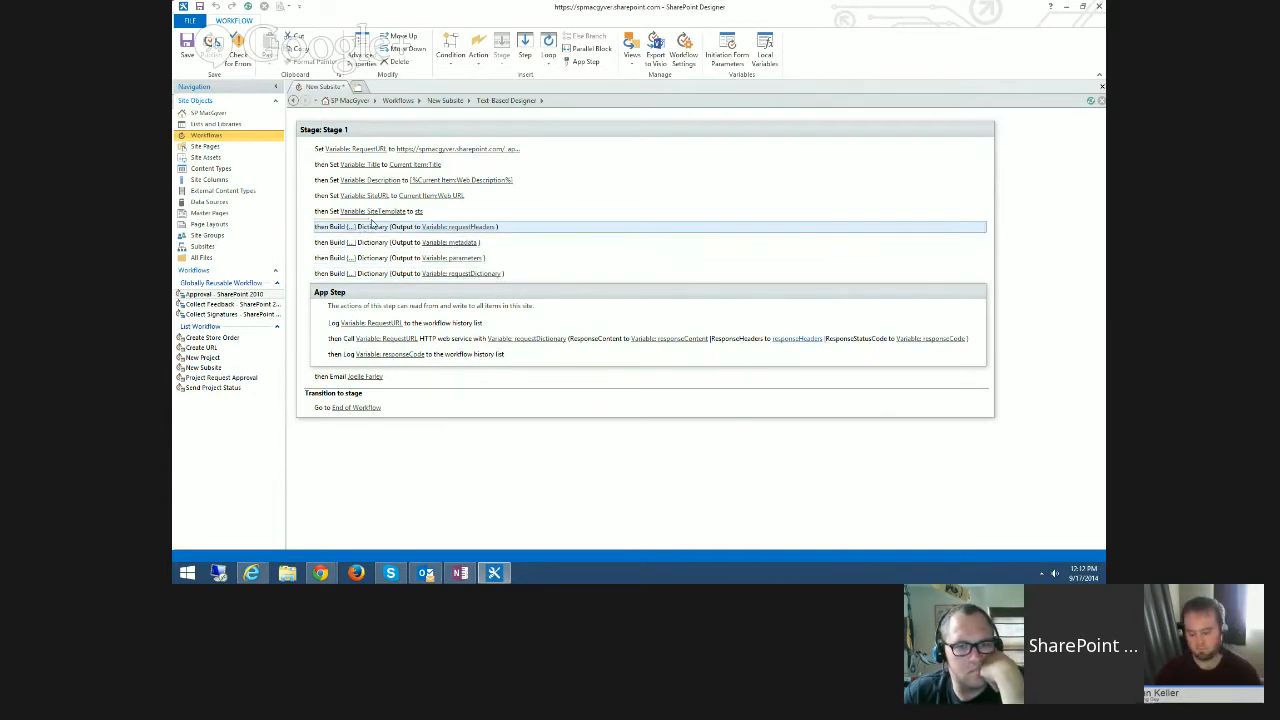
Insert a new Build Dictionary action directly after the action that sets the SiteTemplate variable.
click(370, 219)
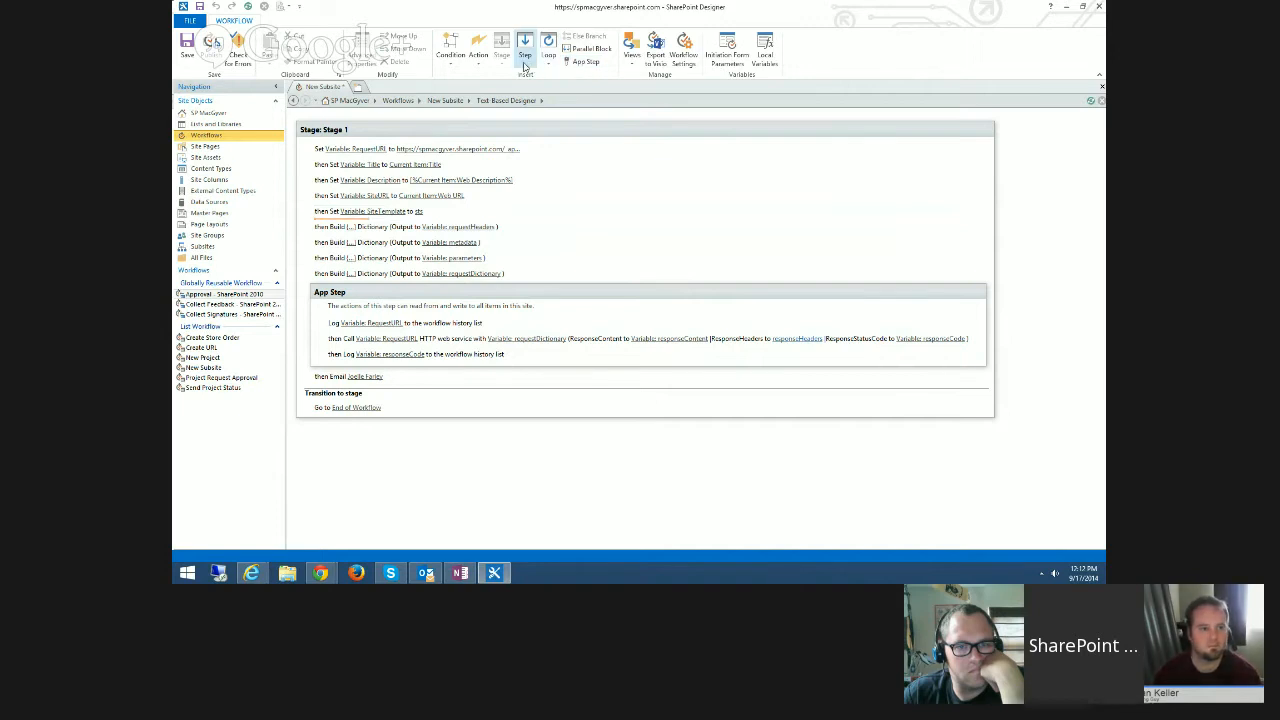
click(478, 55)
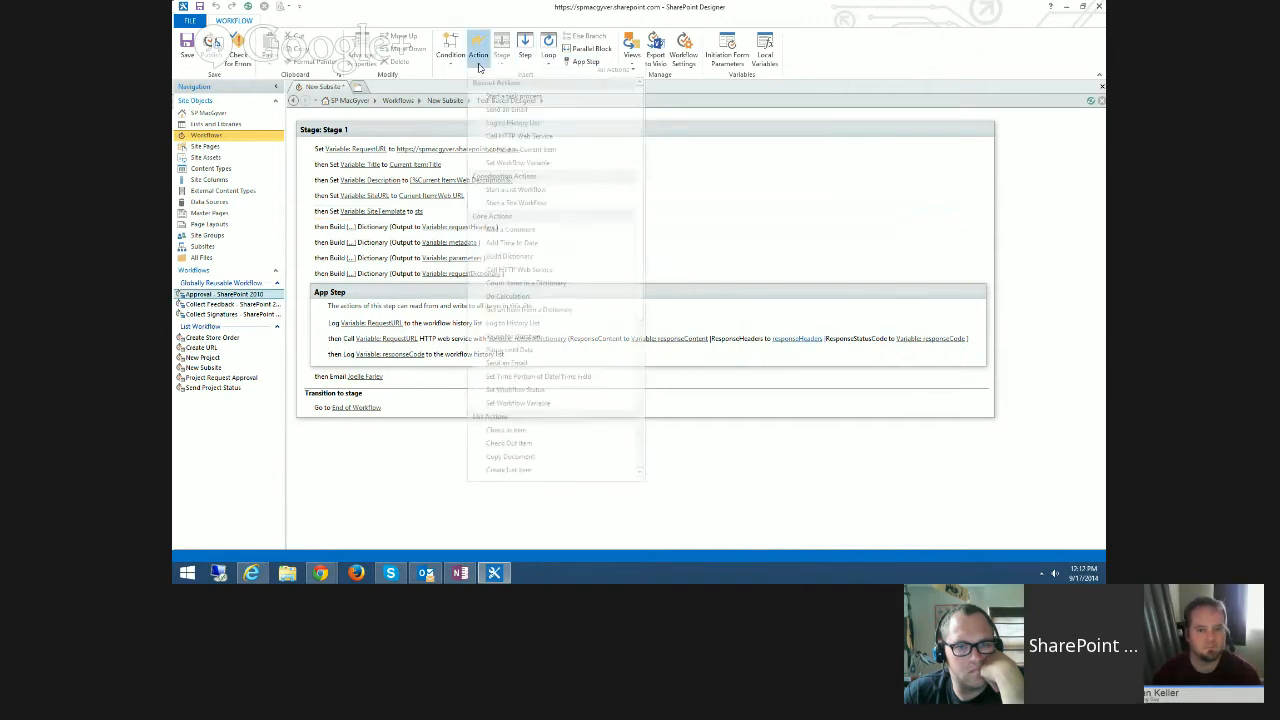
click(516, 264)
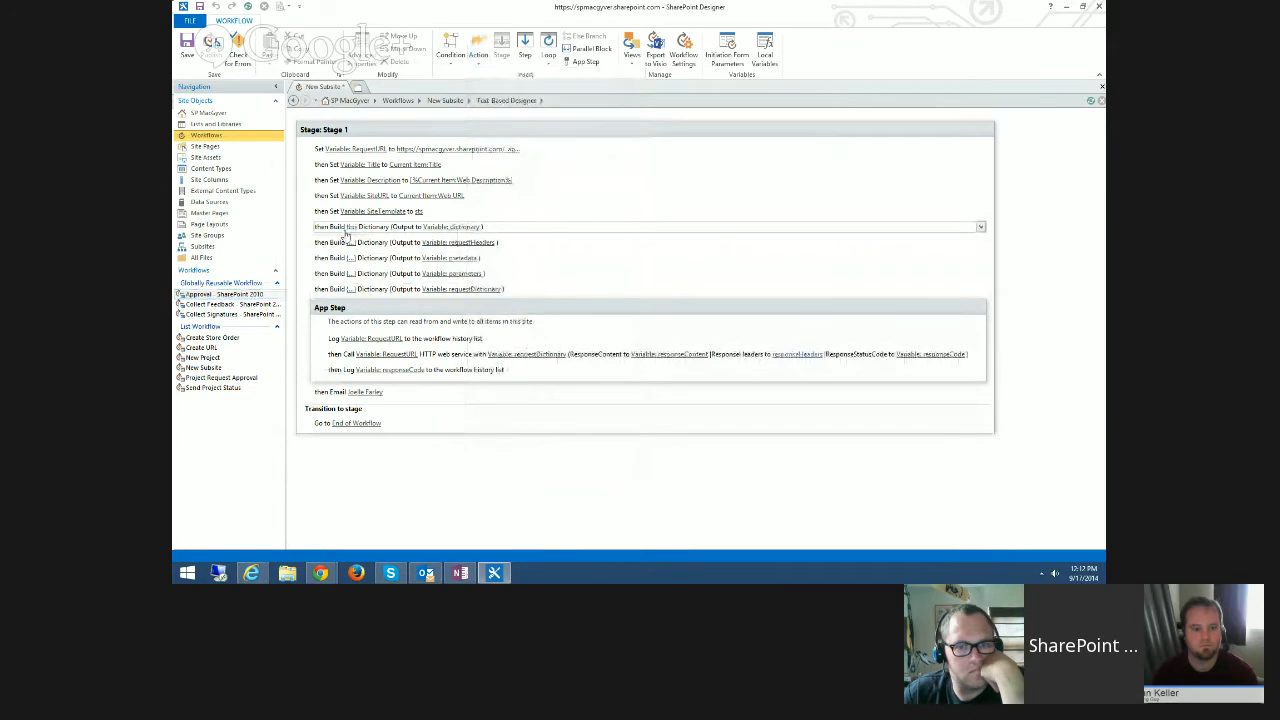
click(456, 228)
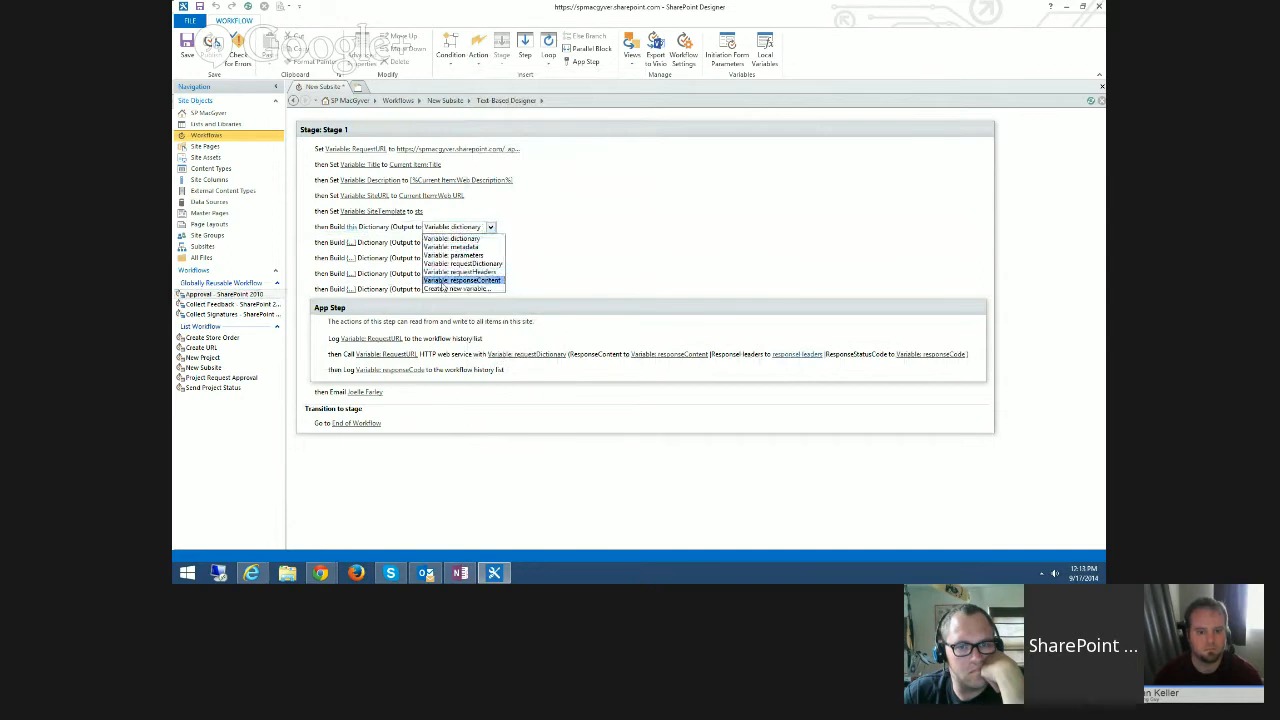
click(448, 289)
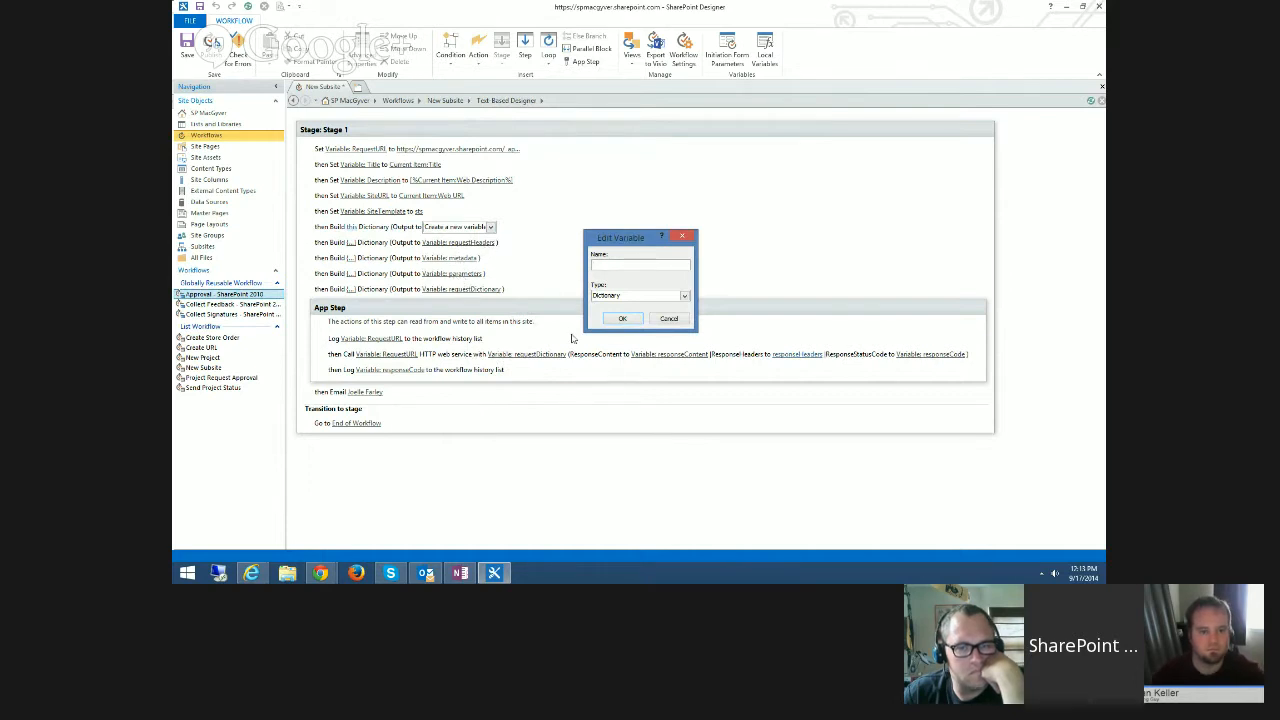
click(668, 319)
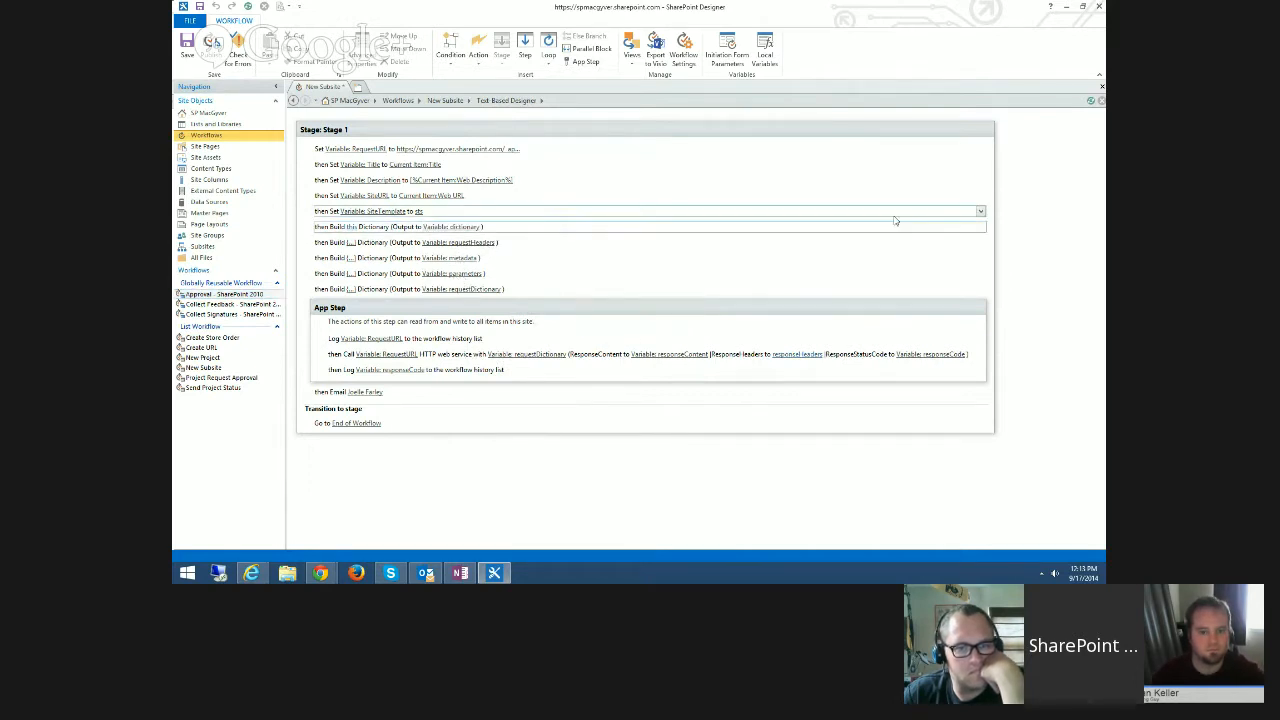
Delete the newly inserted Build Dictionary action below the SiteTemplate variable.
click(980, 227)
click(937, 294)
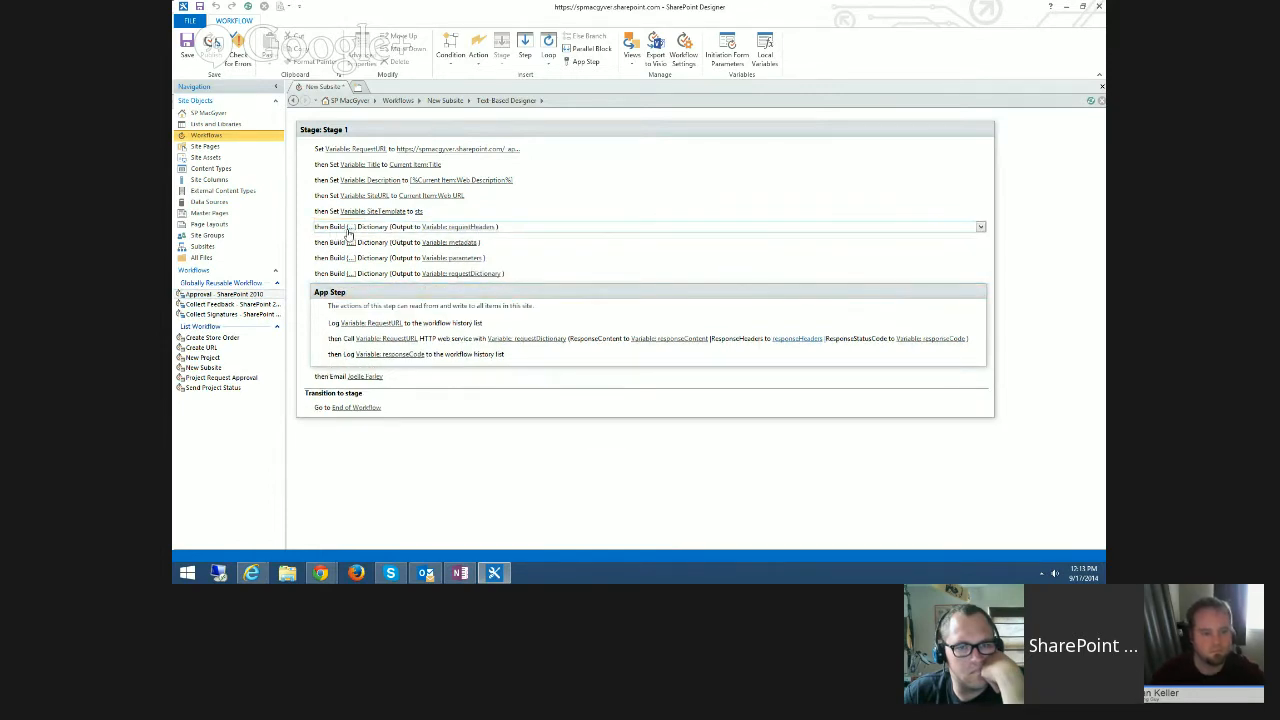
Examine the name, type and value of the Accept and Content-Type items in the requestHeaders dictionary.
click(350, 227)
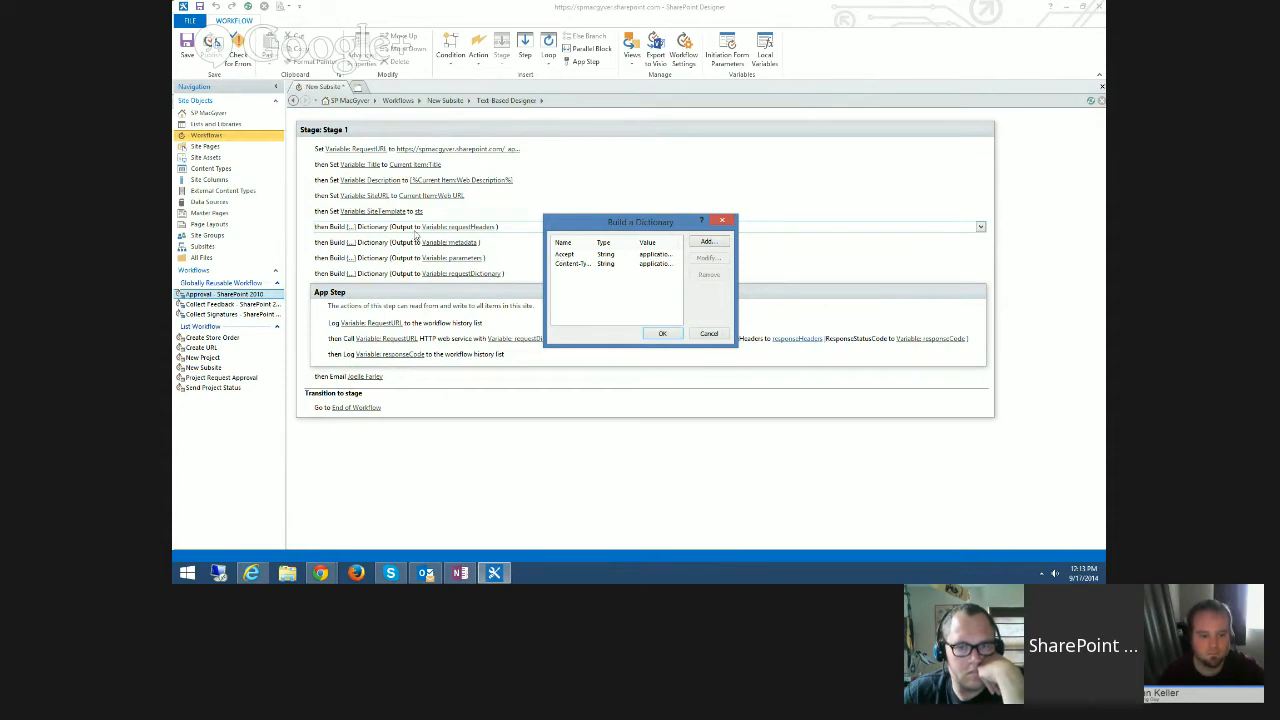
click(601, 256)
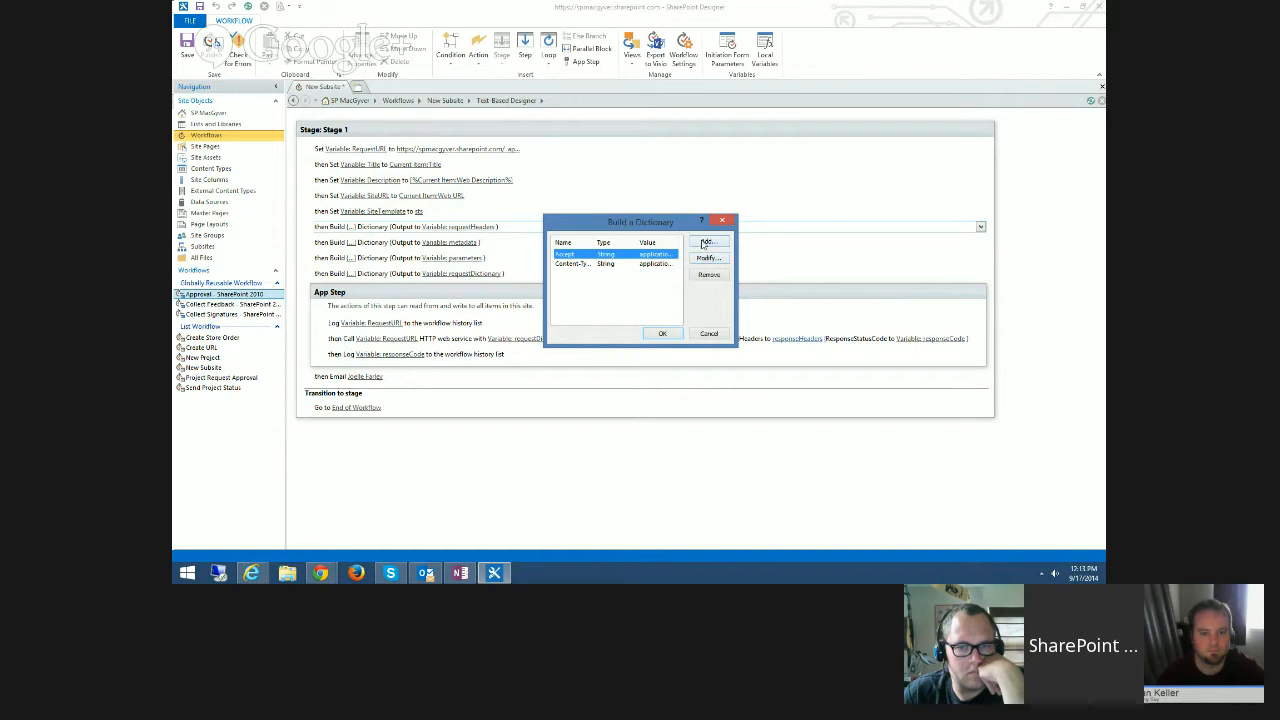
click(707, 258)
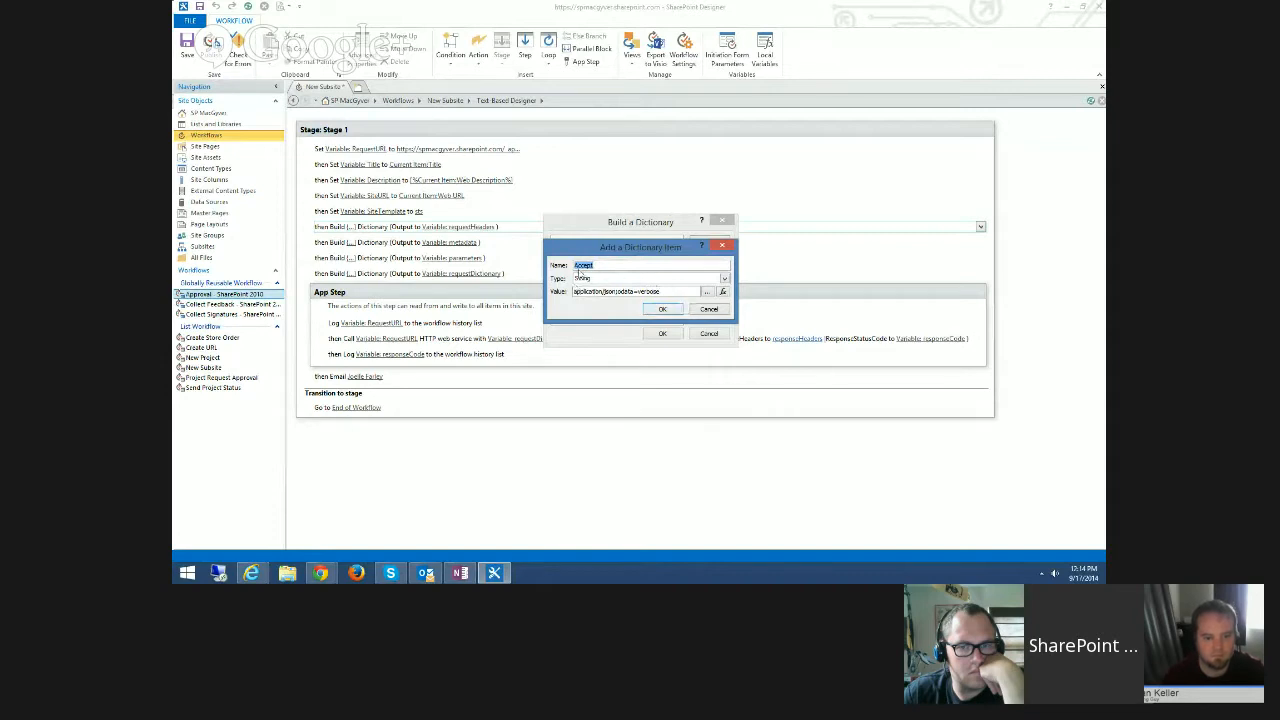
click(661, 310)
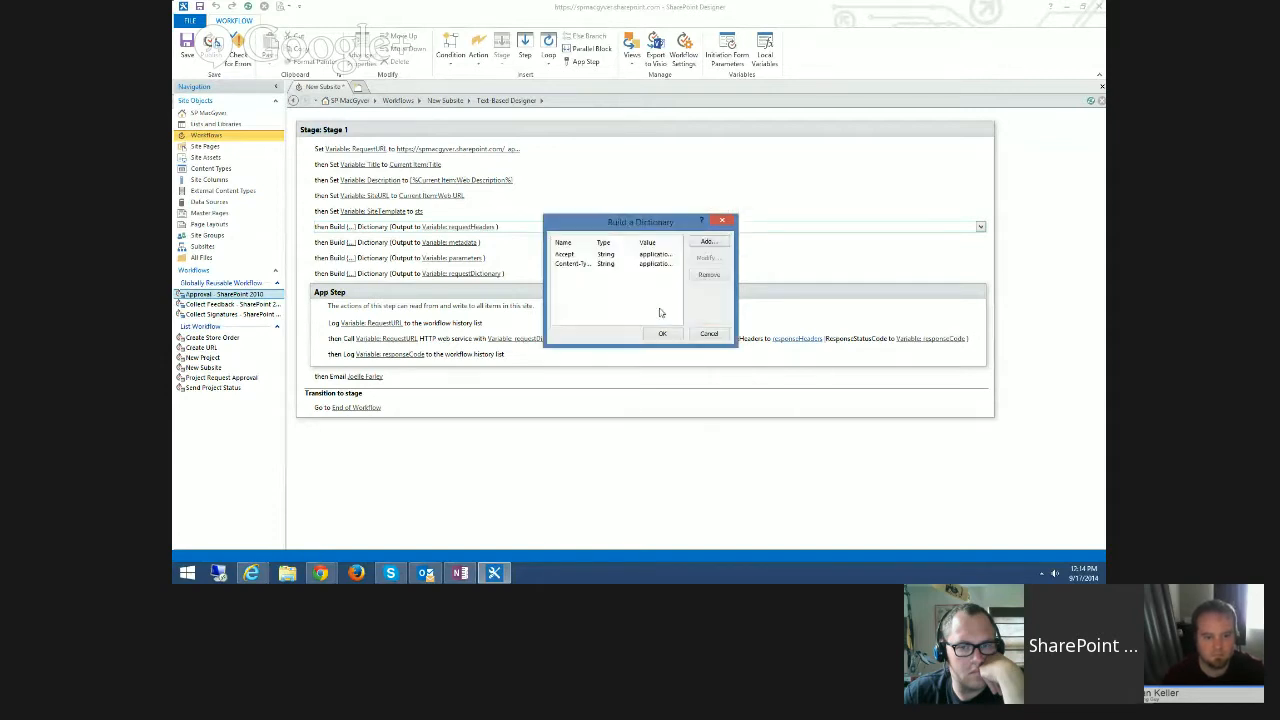
click(615, 264)
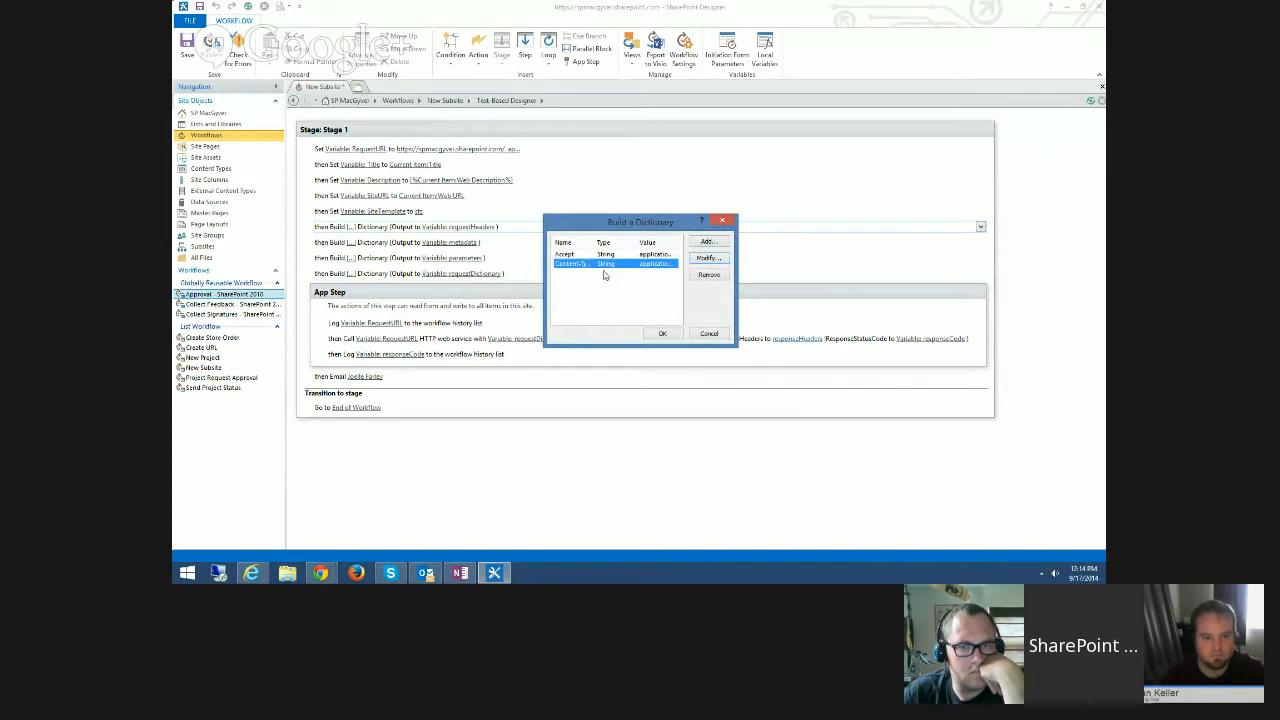
click(709, 258)
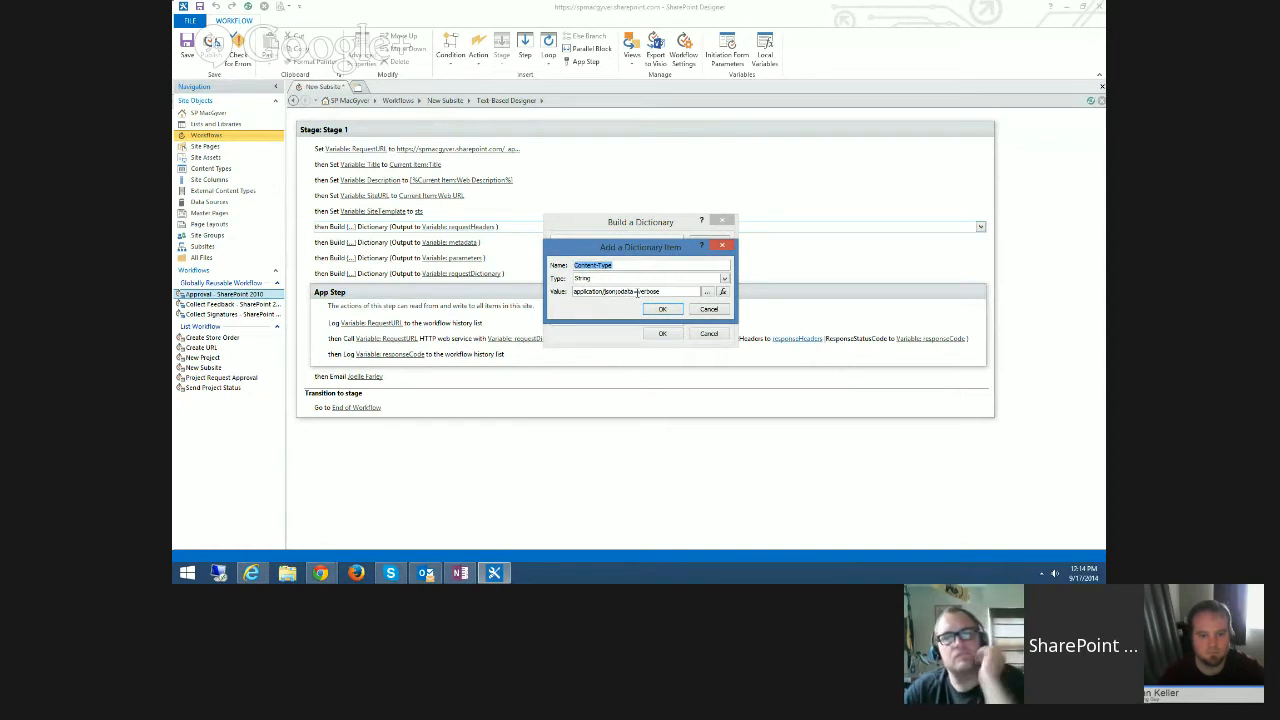
click(662, 309)
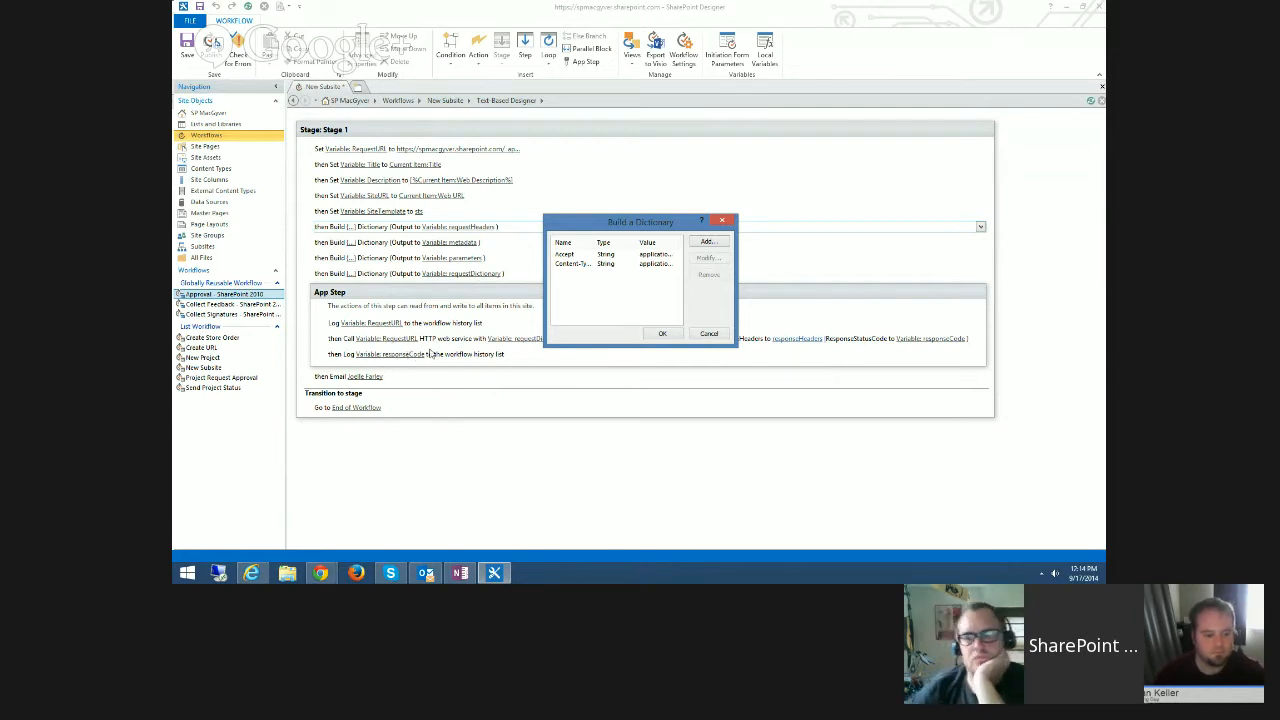
click(661, 334)
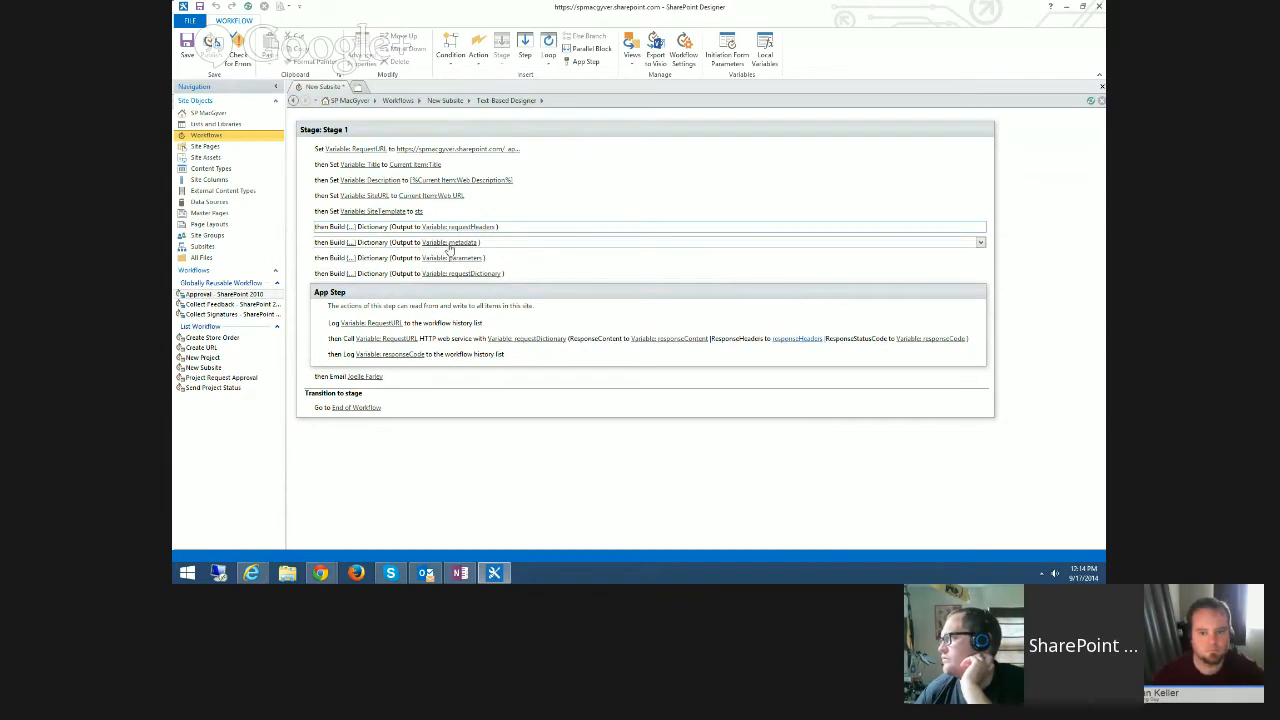
Examine the name, type and value of the Type item in the metadata dictionary.
click(351, 243)
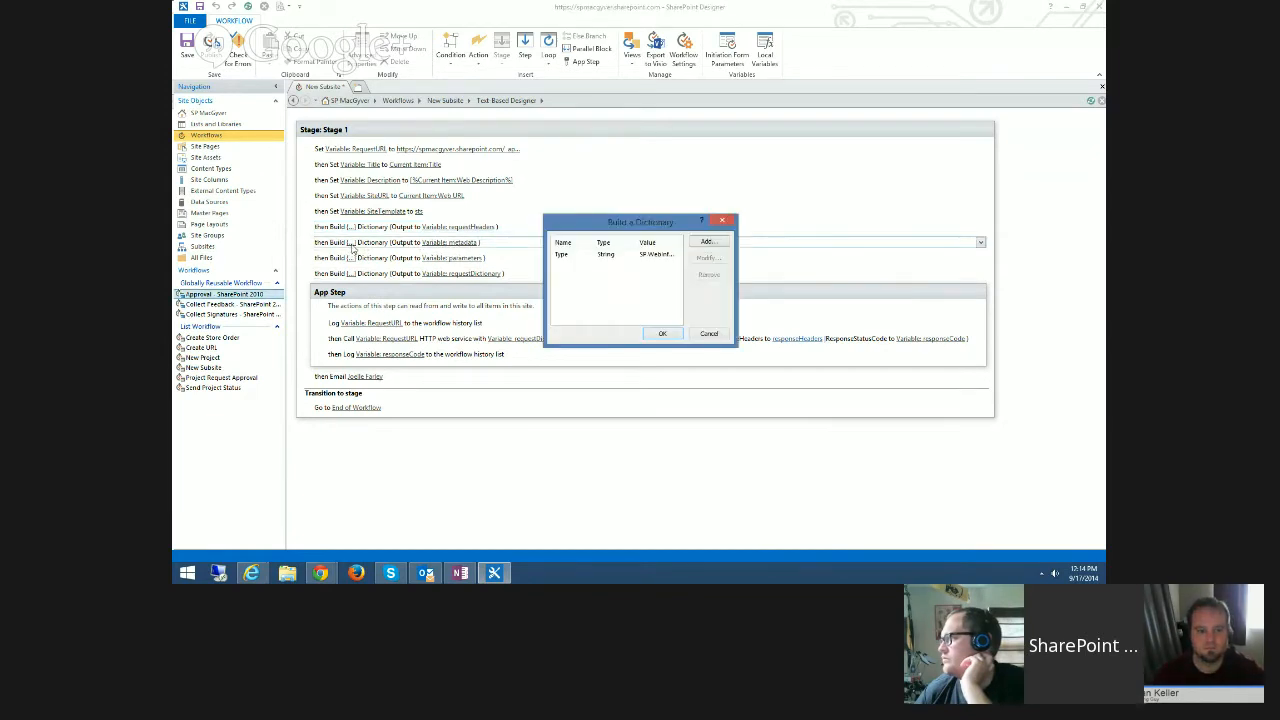
click(589, 254)
click(707, 258)
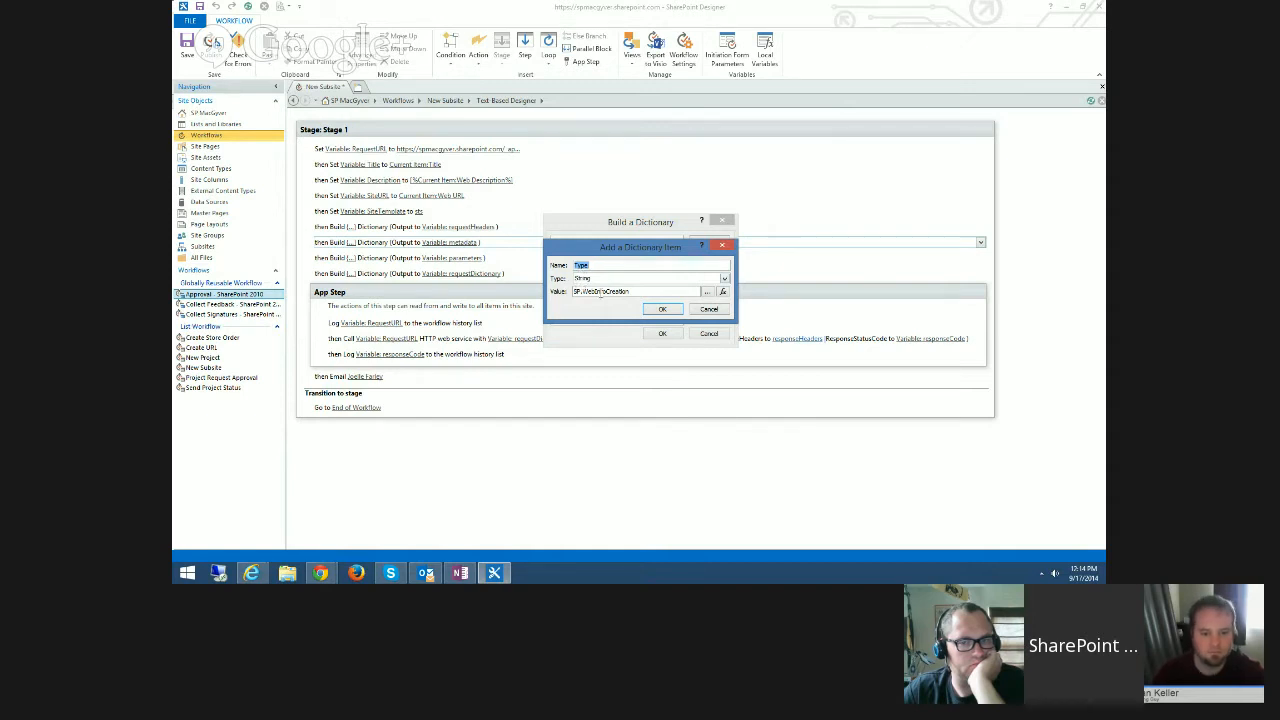
click(662, 309)
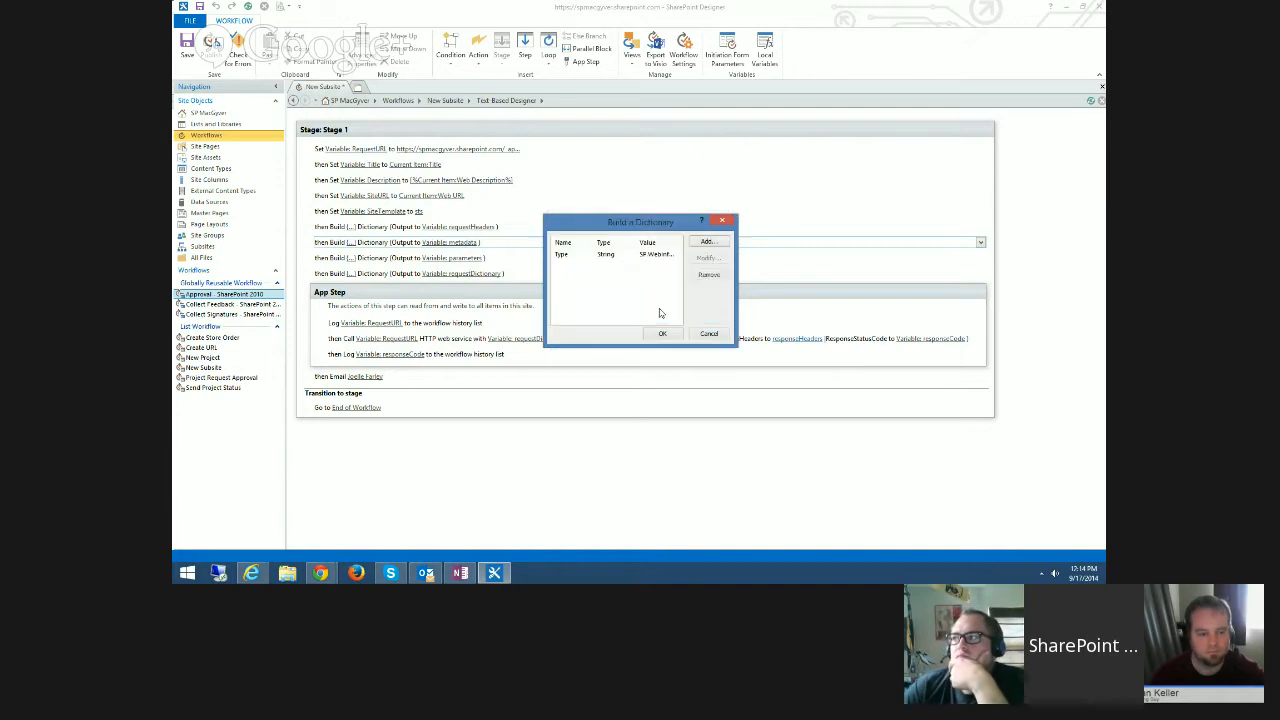
click(661, 334)
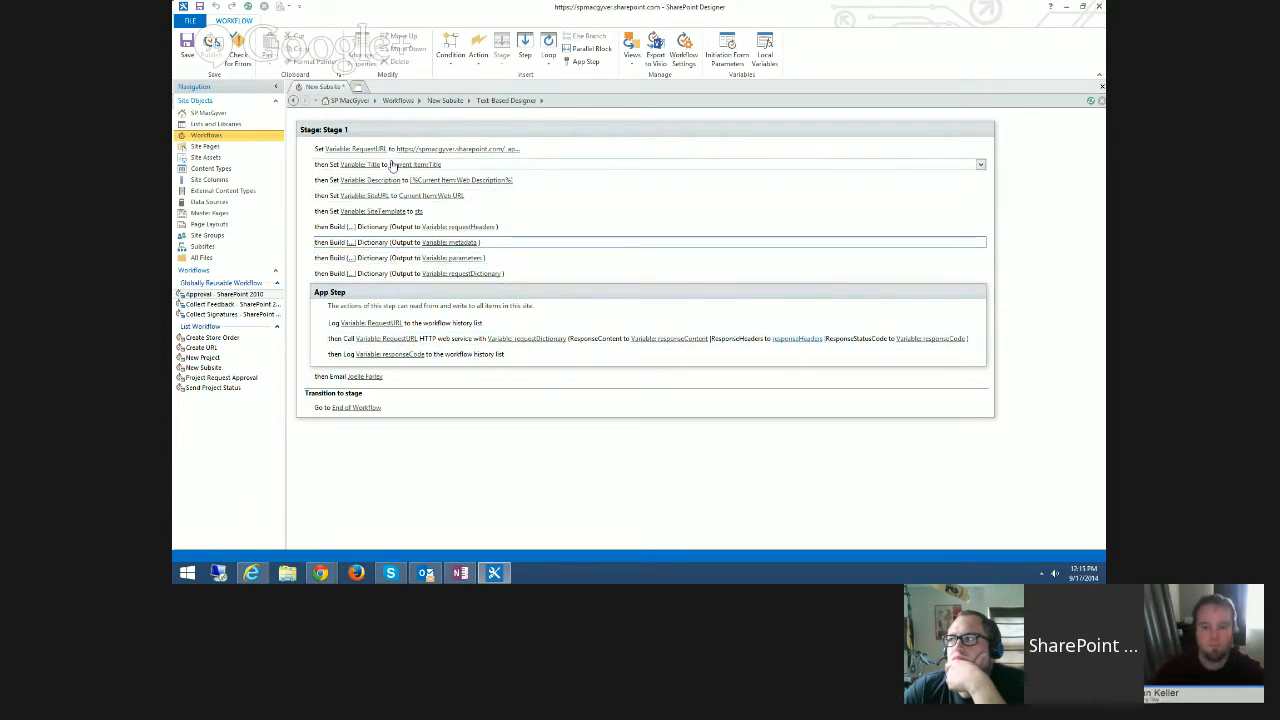
Examine the __metadata item of the parameters dictionary, including the lookup behind its value.
click(350, 258)
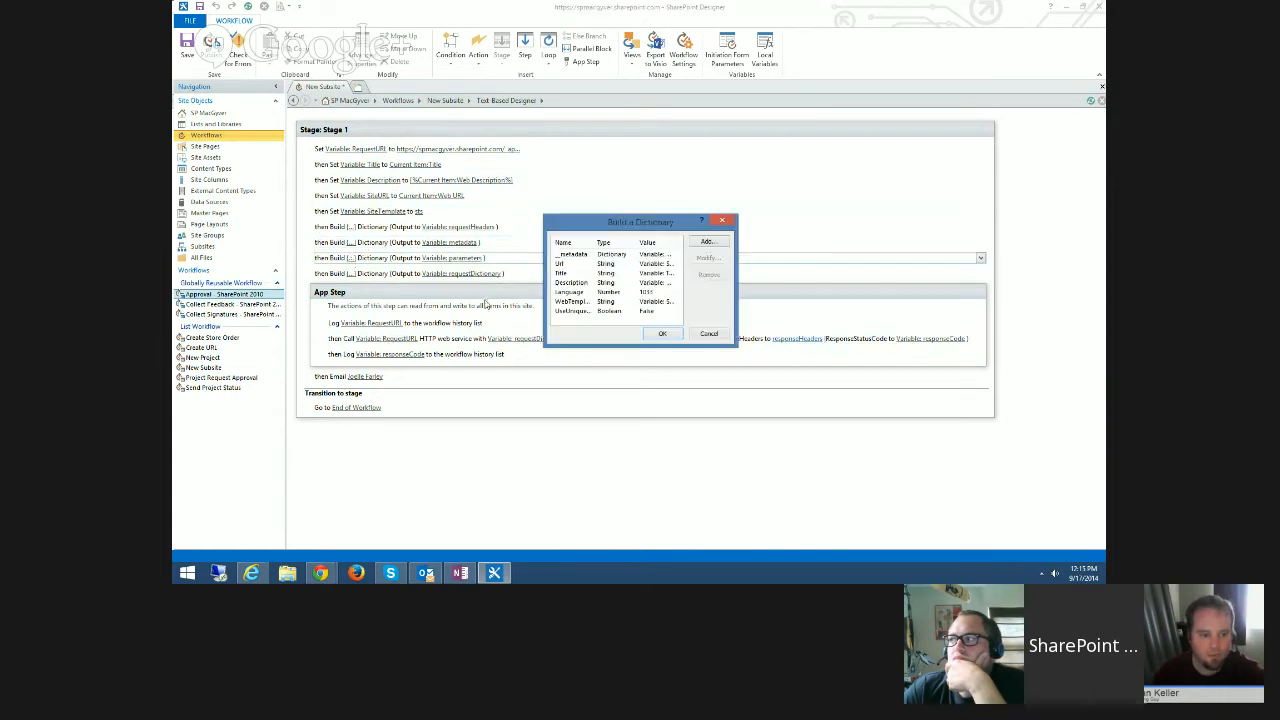
click(588, 255)
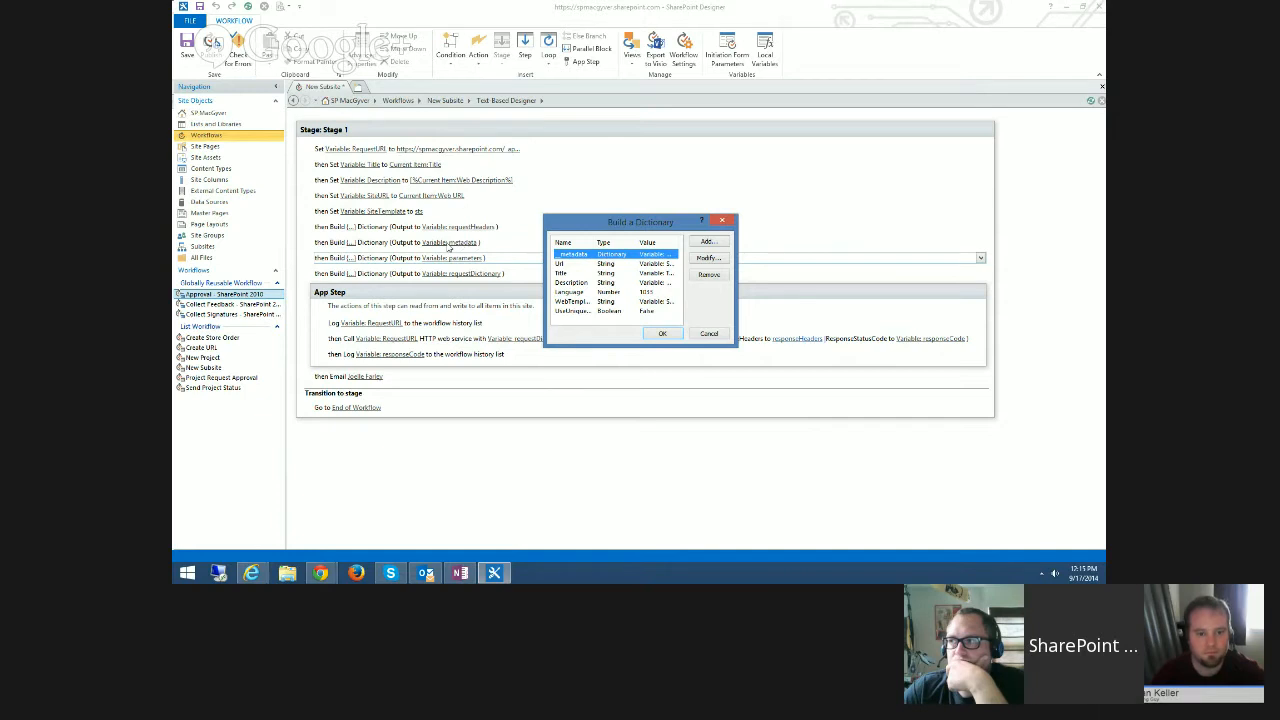
click(708, 257)
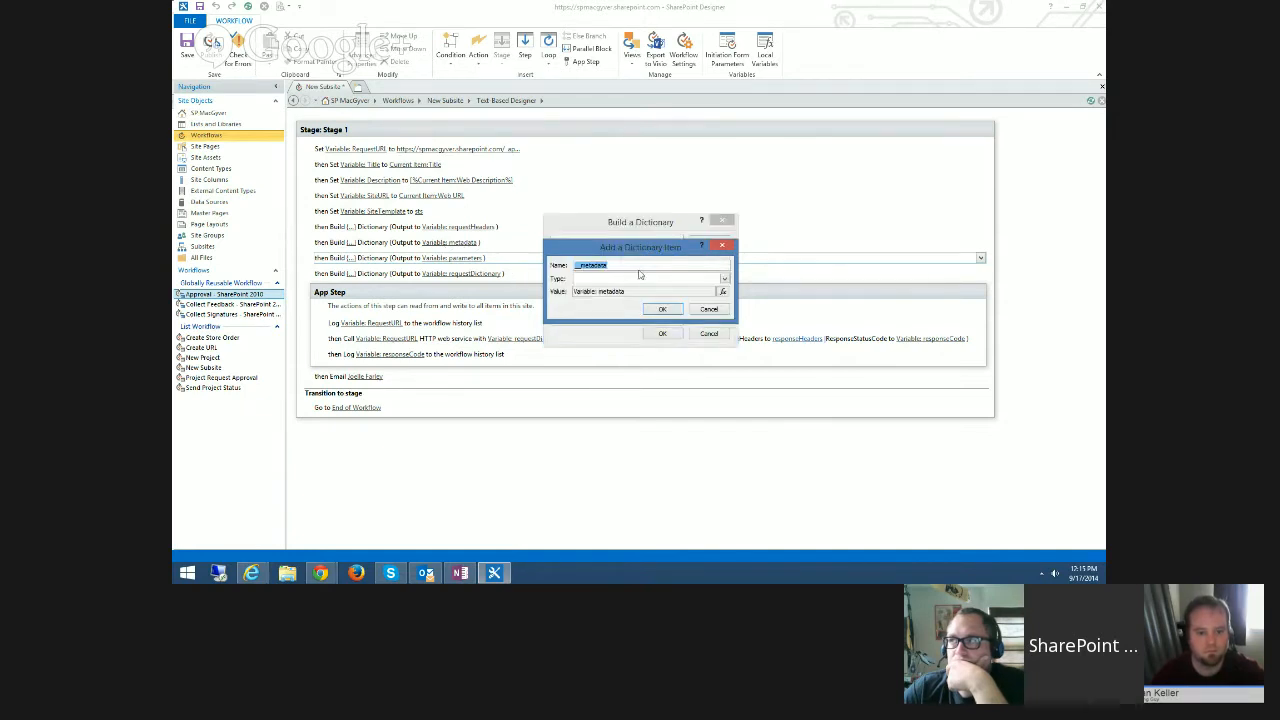
click(607, 266)
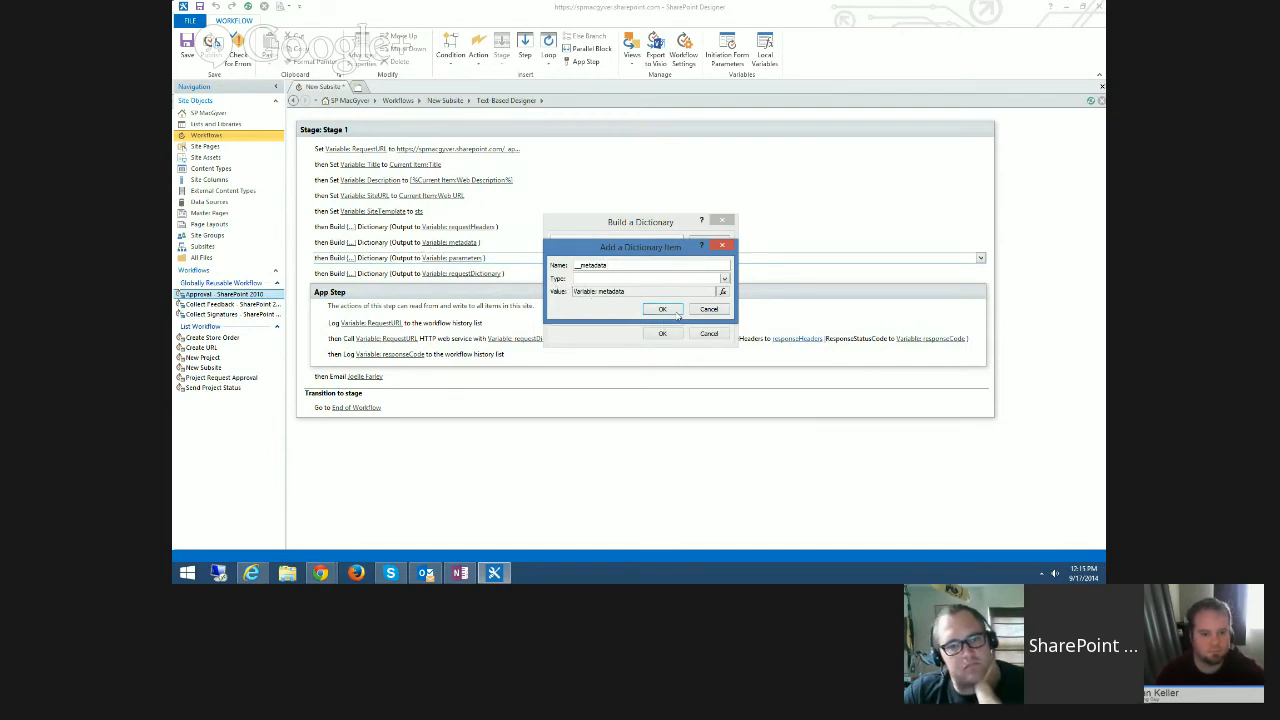
click(723, 291)
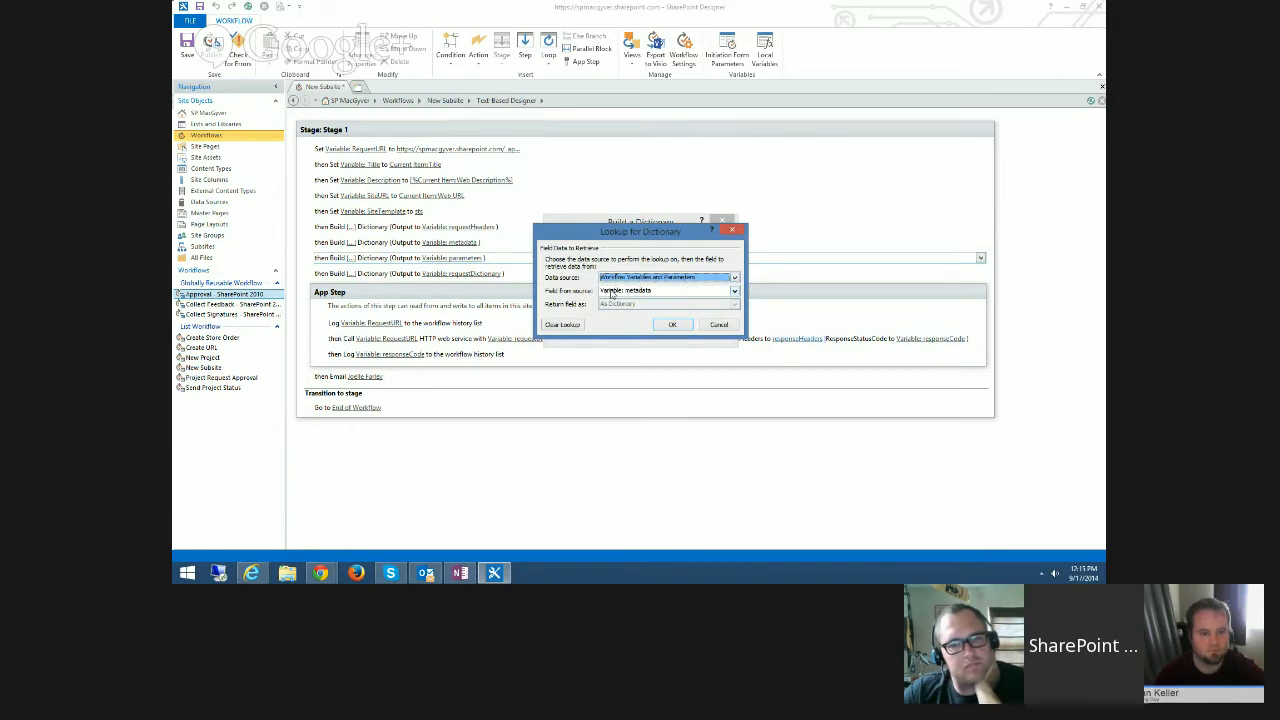
click(672, 324)
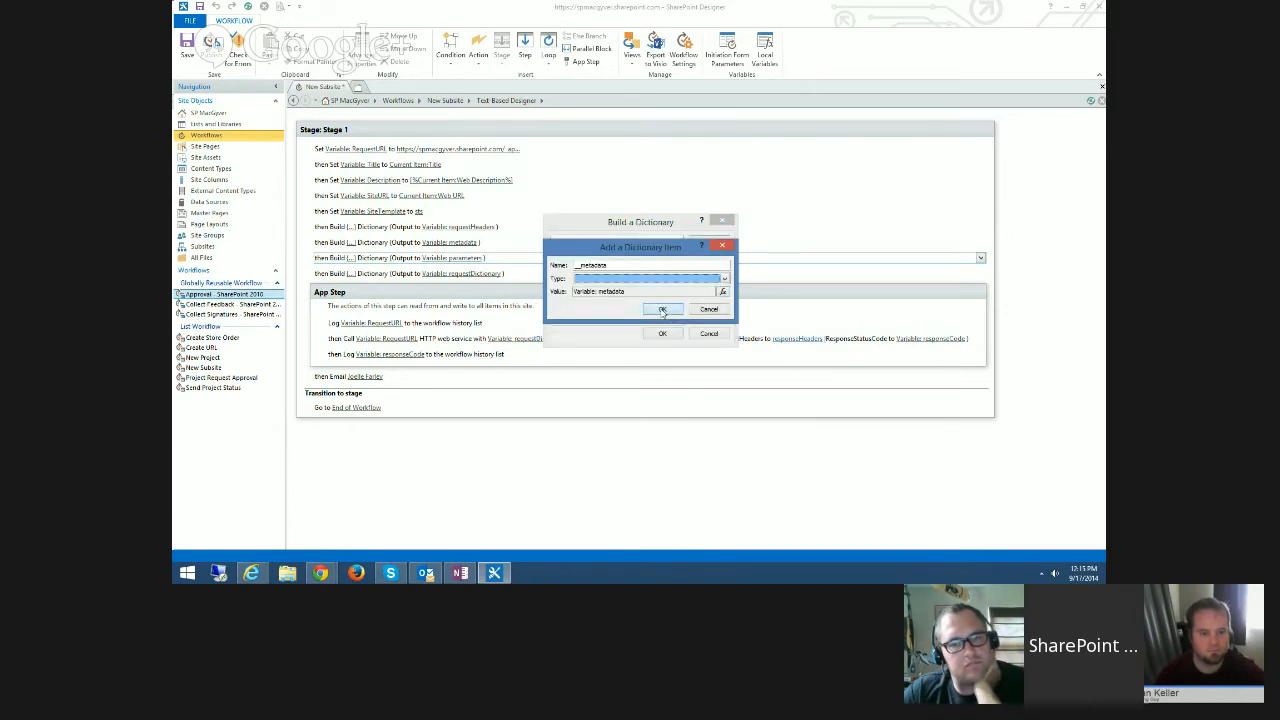
click(656, 279)
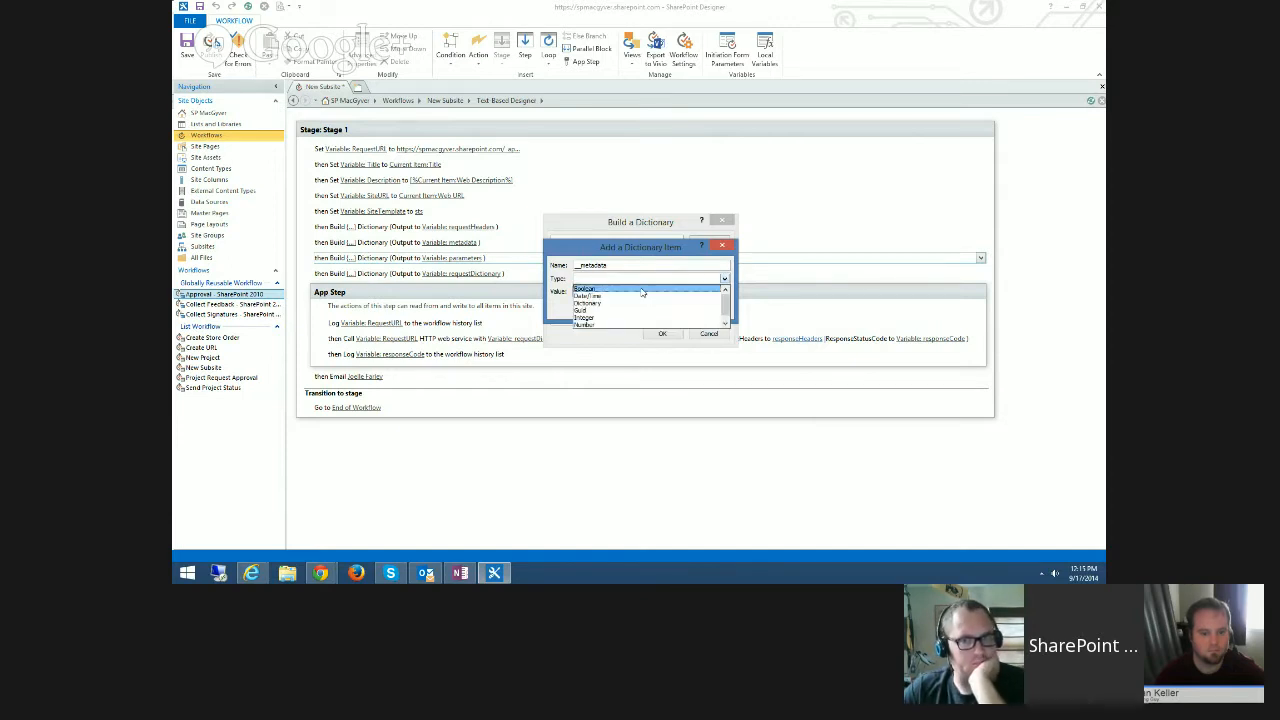
click(650, 297)
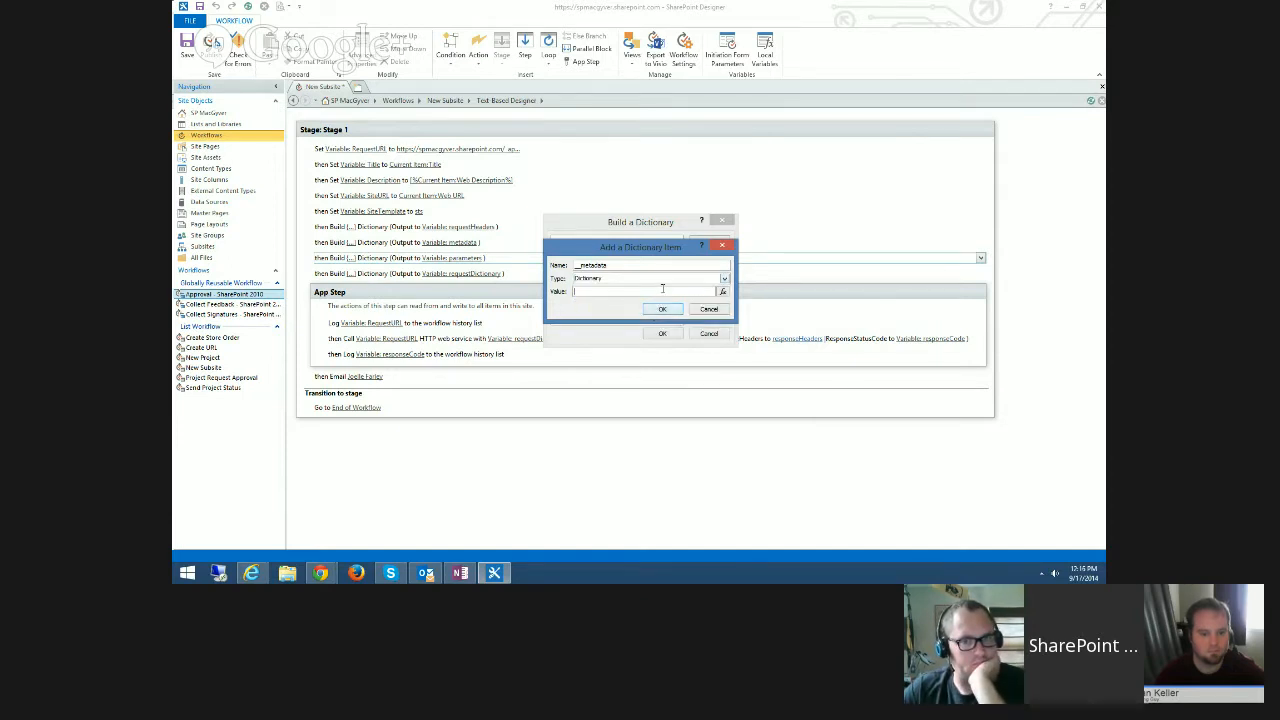
click(709, 310)
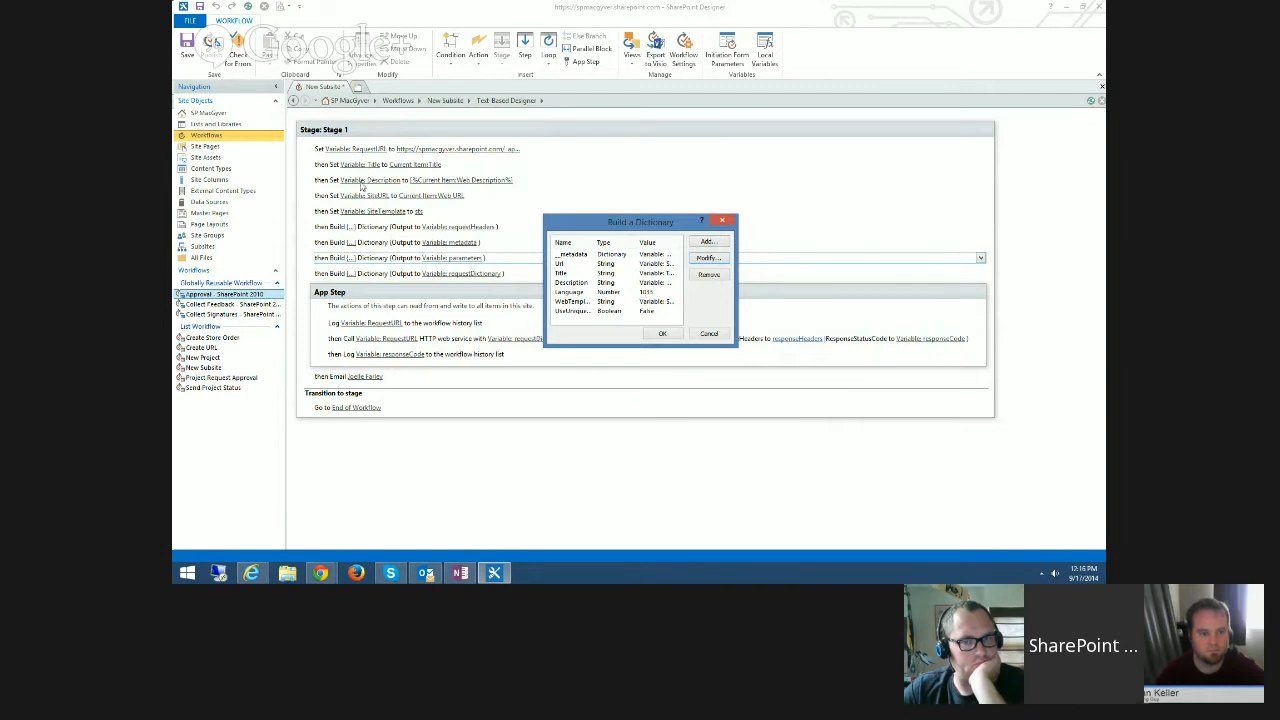
Examine the type and value of the Url, Title and Description items in the parameters dictionary.
click(563, 263)
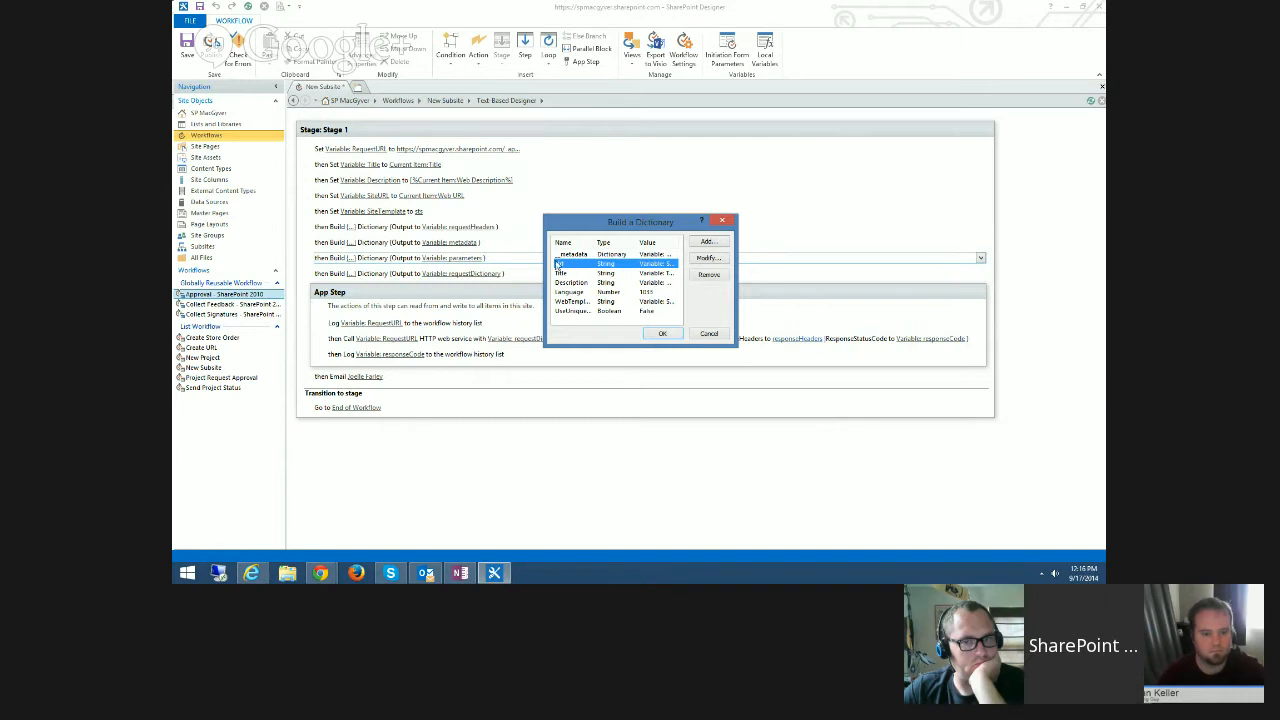
click(708, 258)
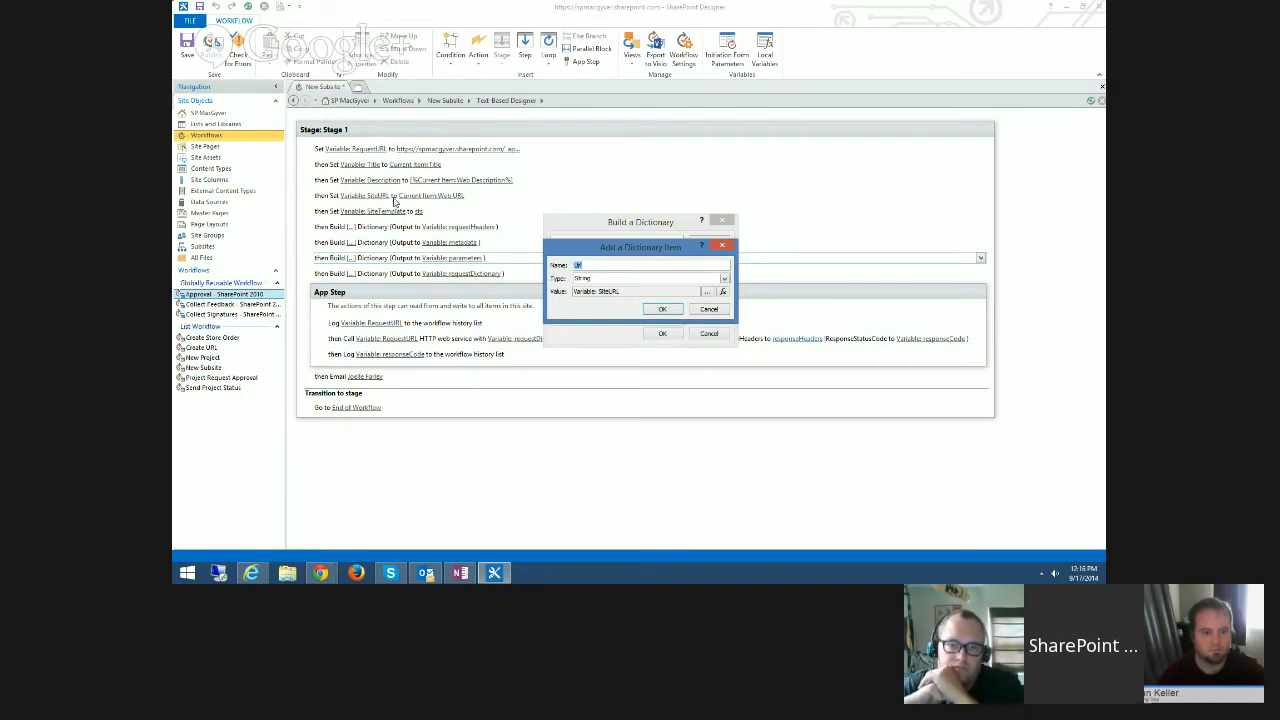
click(661, 311)
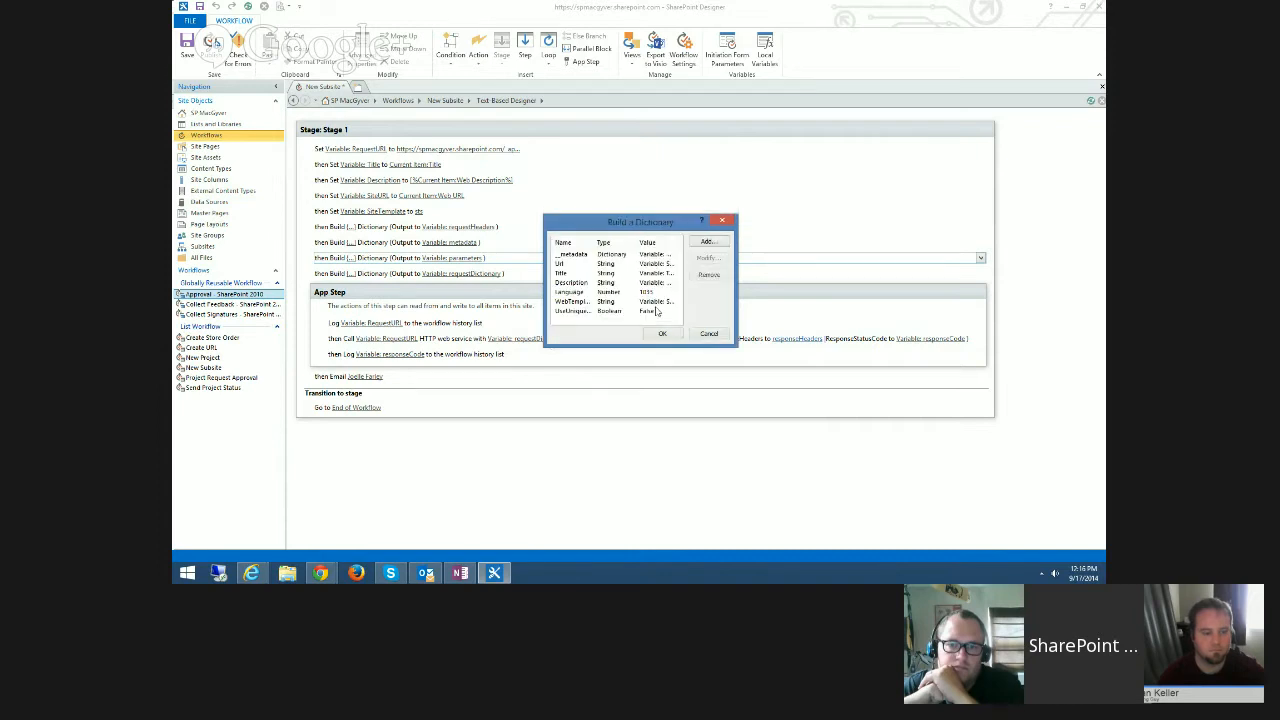
click(708, 258)
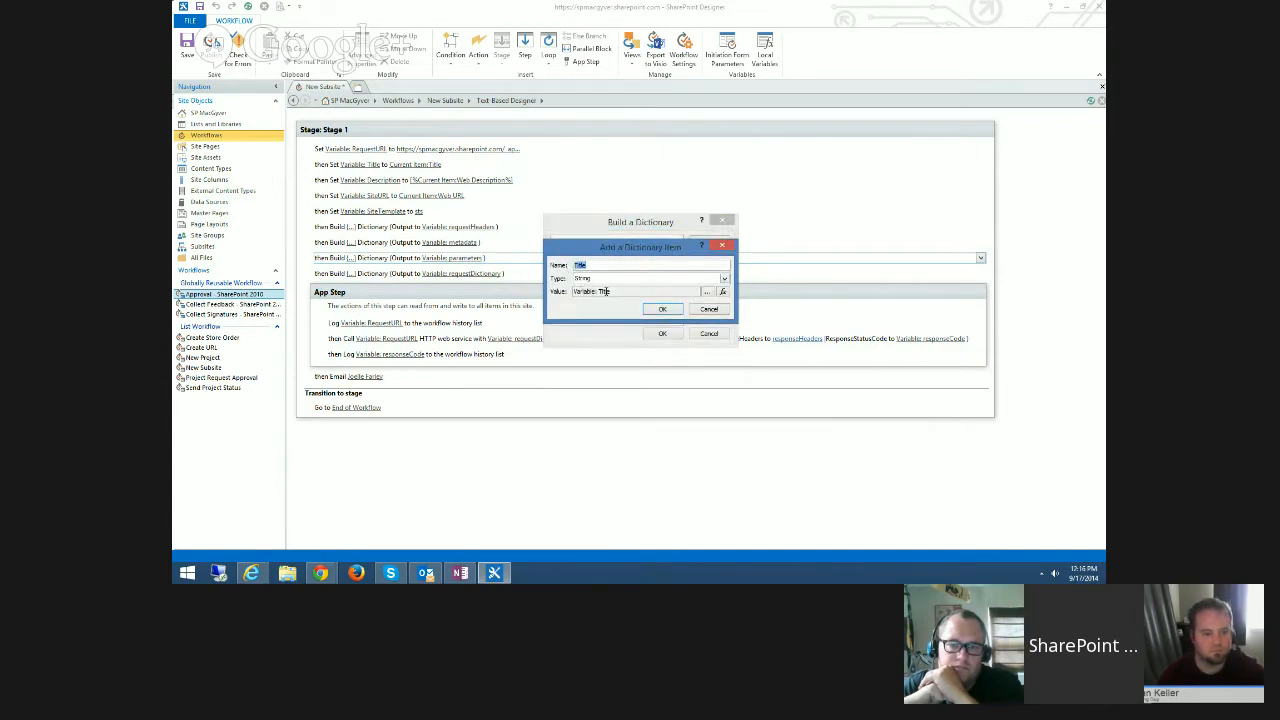
click(652, 310)
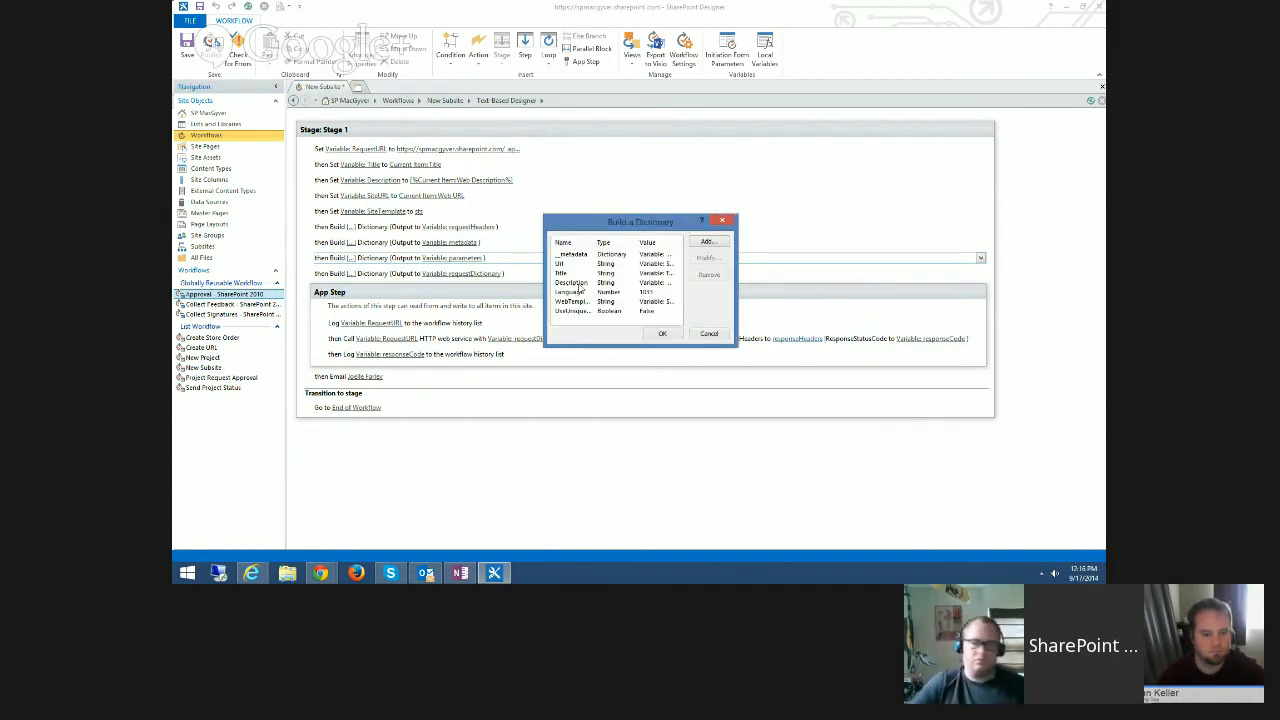
click(620, 282)
click(708, 259)
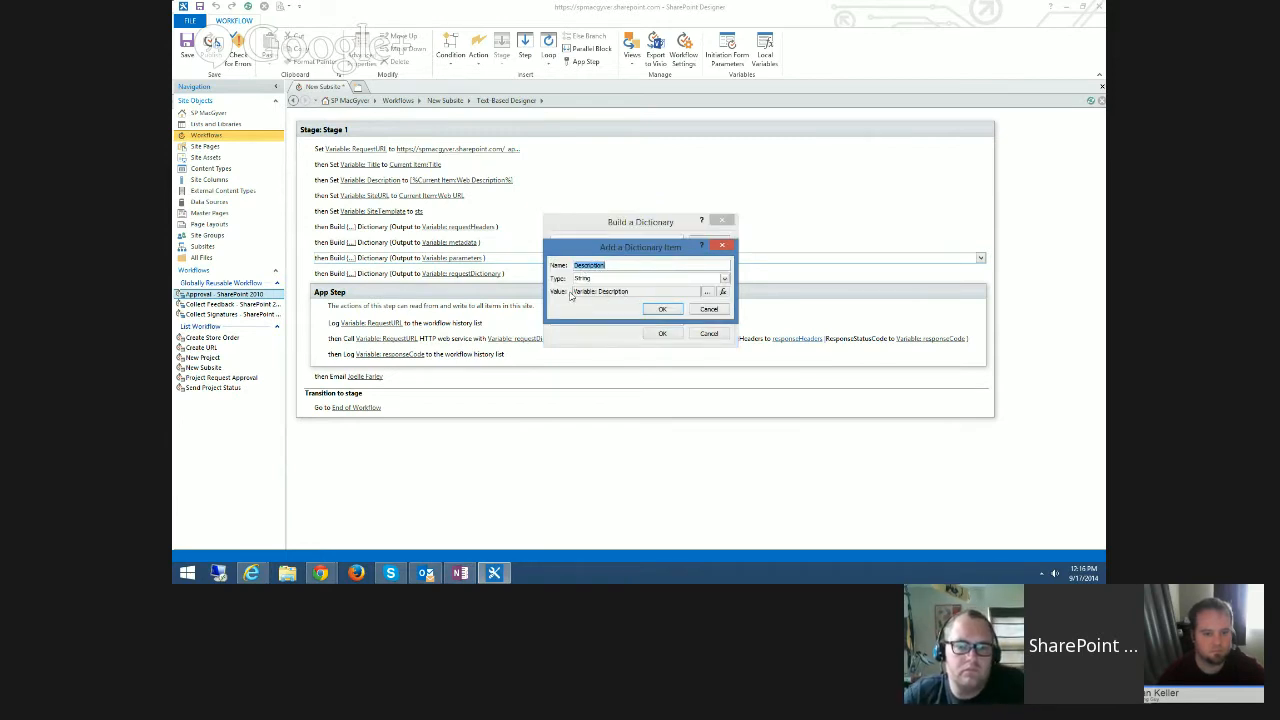
click(660, 311)
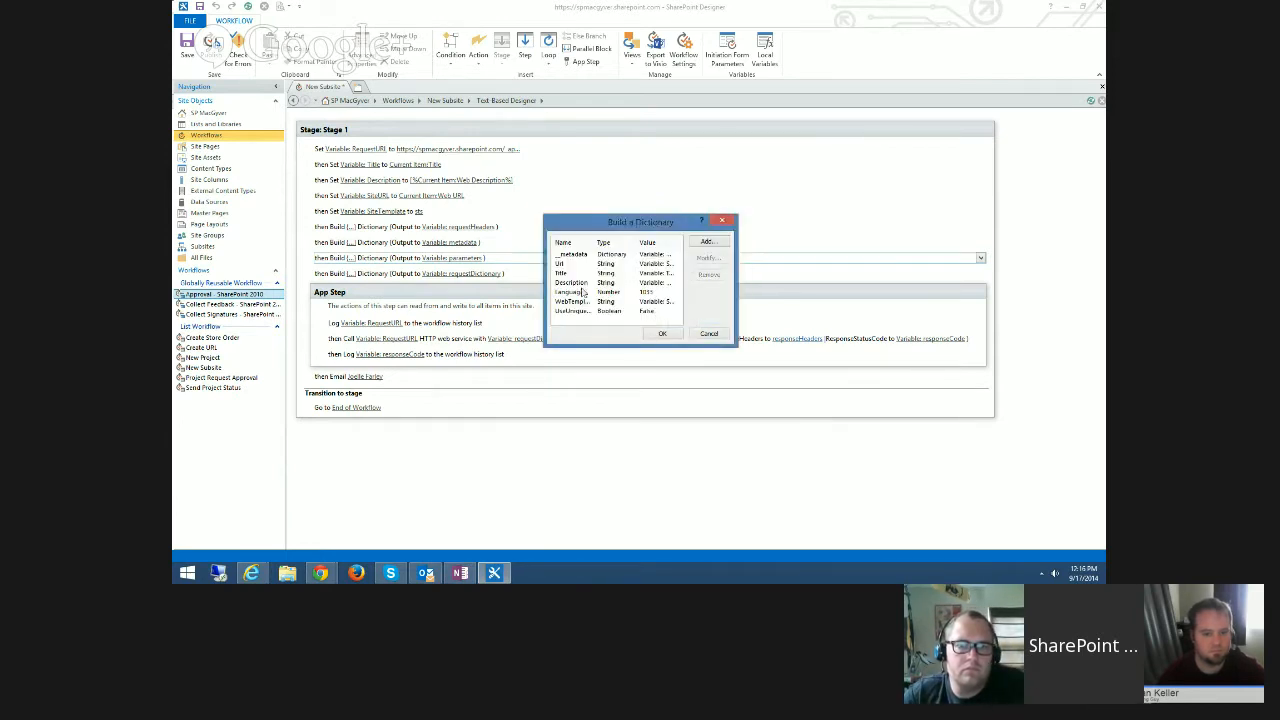
Examine the name, type and value of the Language, WebTemplate and UseUniquePermissions items in the parameters dictionary.
click(663, 292)
click(707, 258)
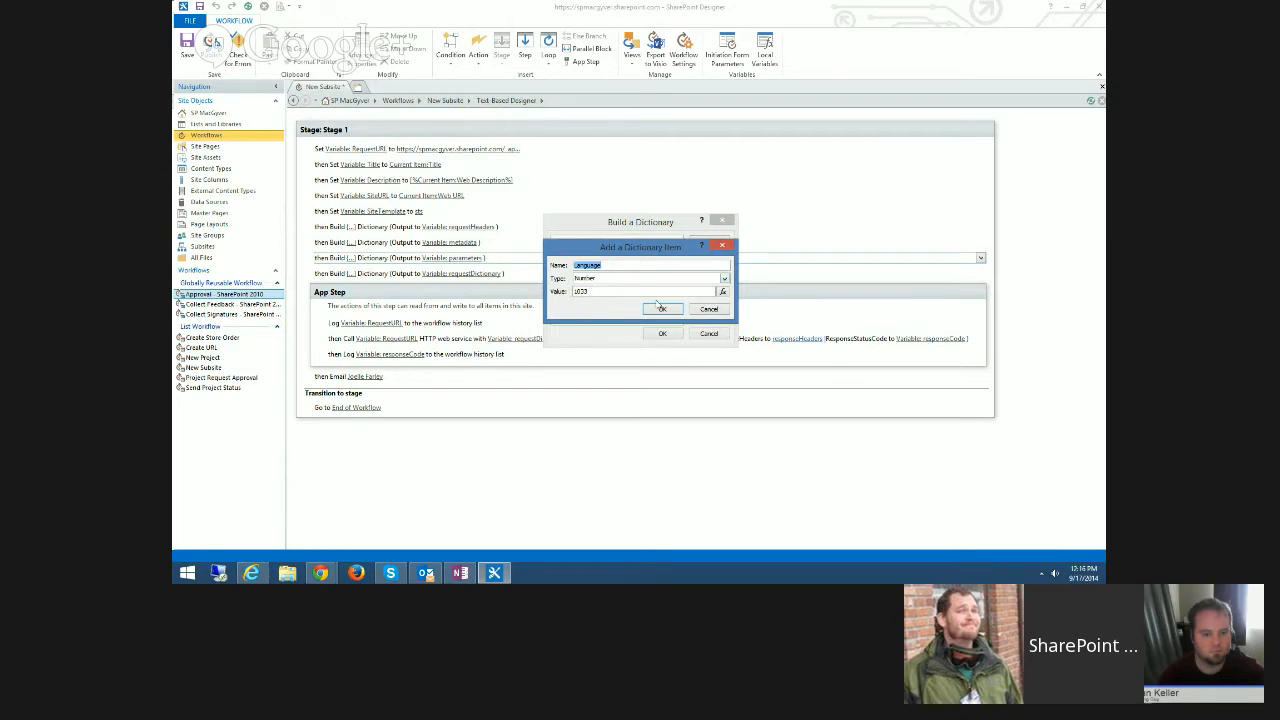
click(665, 310)
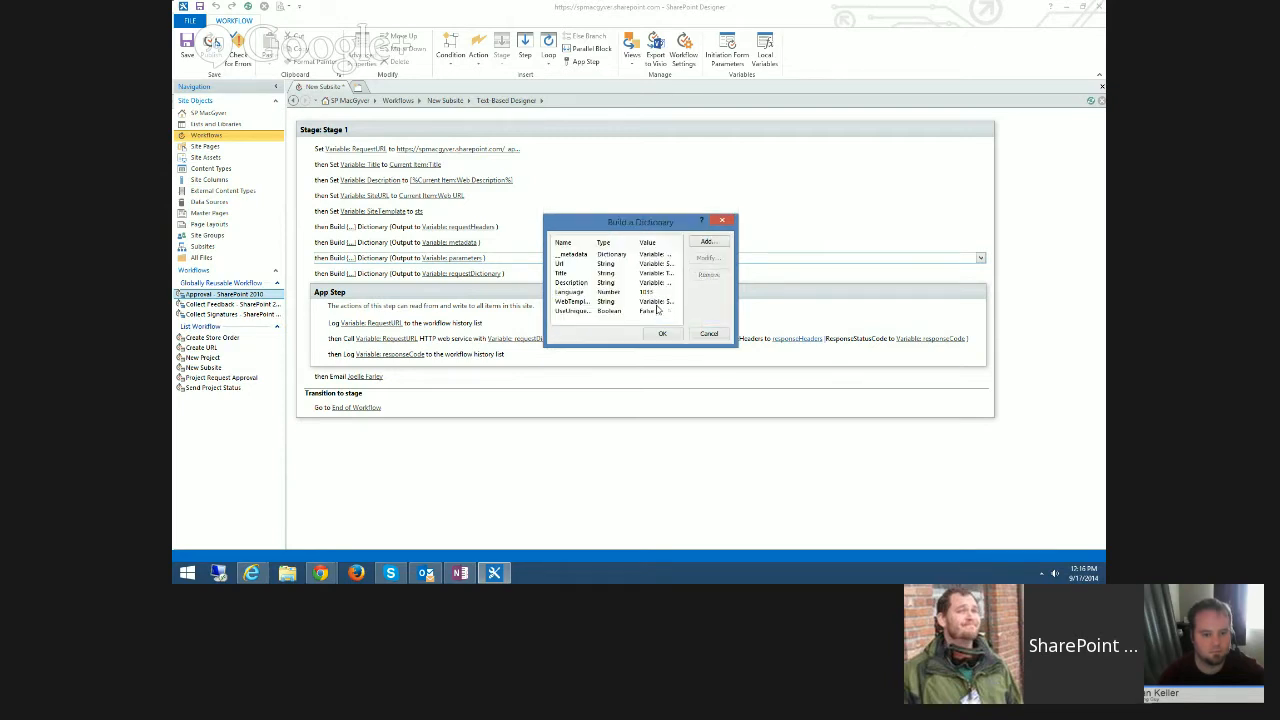
click(574, 302)
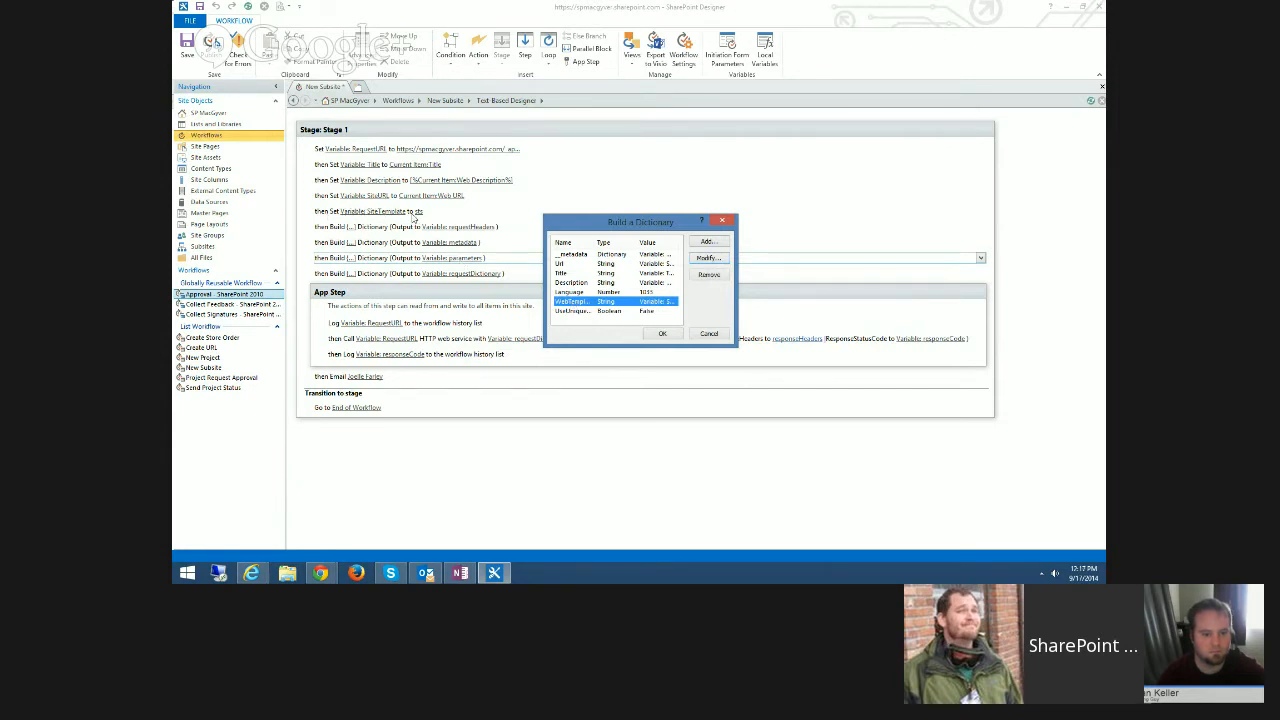
click(700, 260)
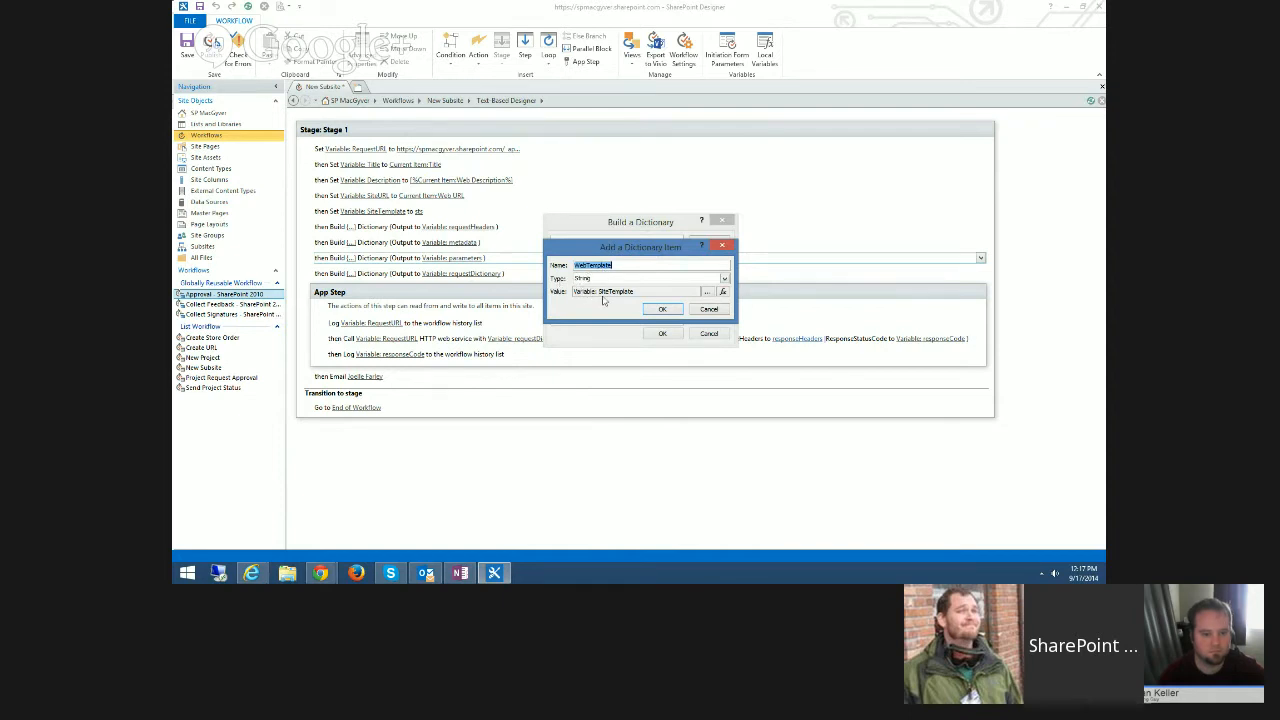
click(660, 310)
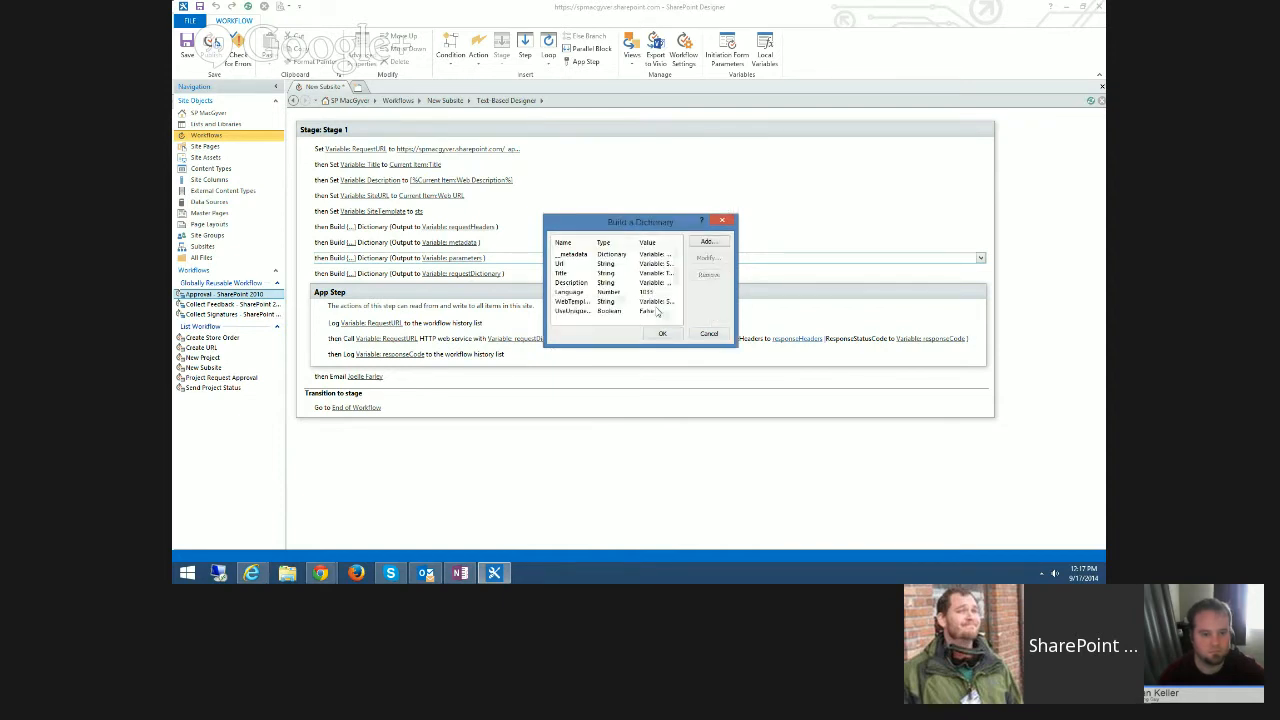
click(577, 312)
click(704, 258)
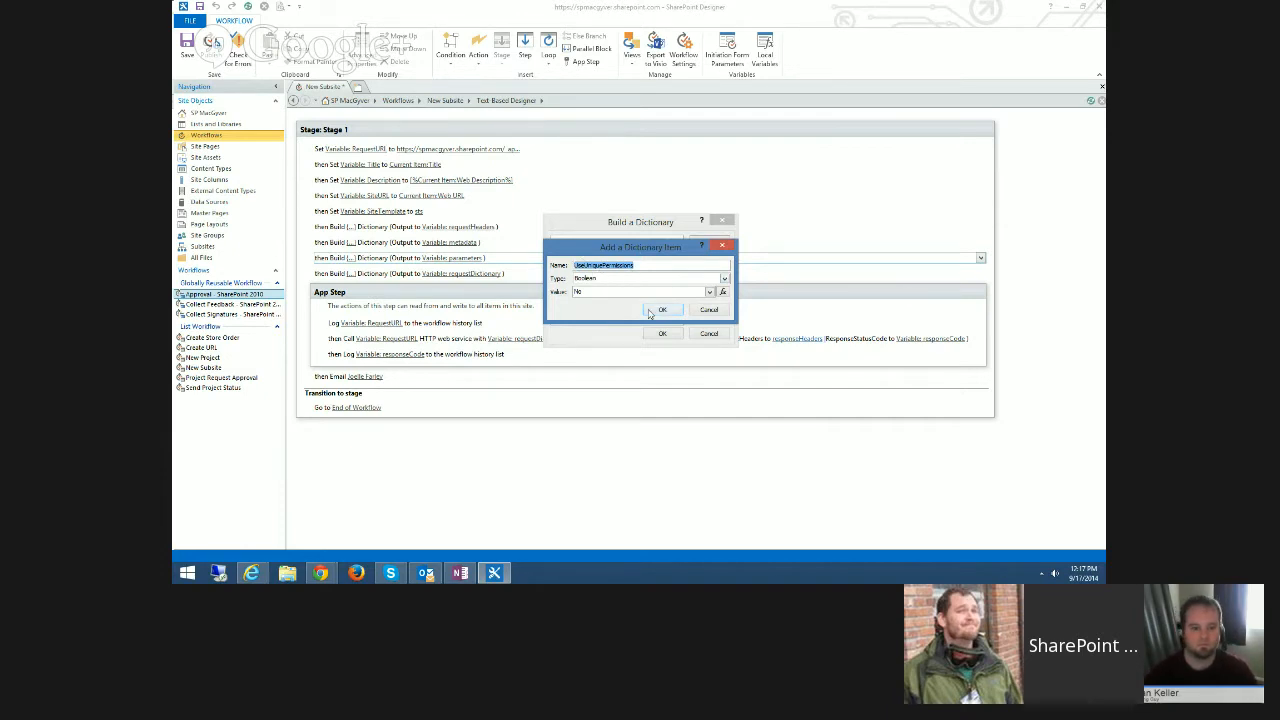
key(Return)
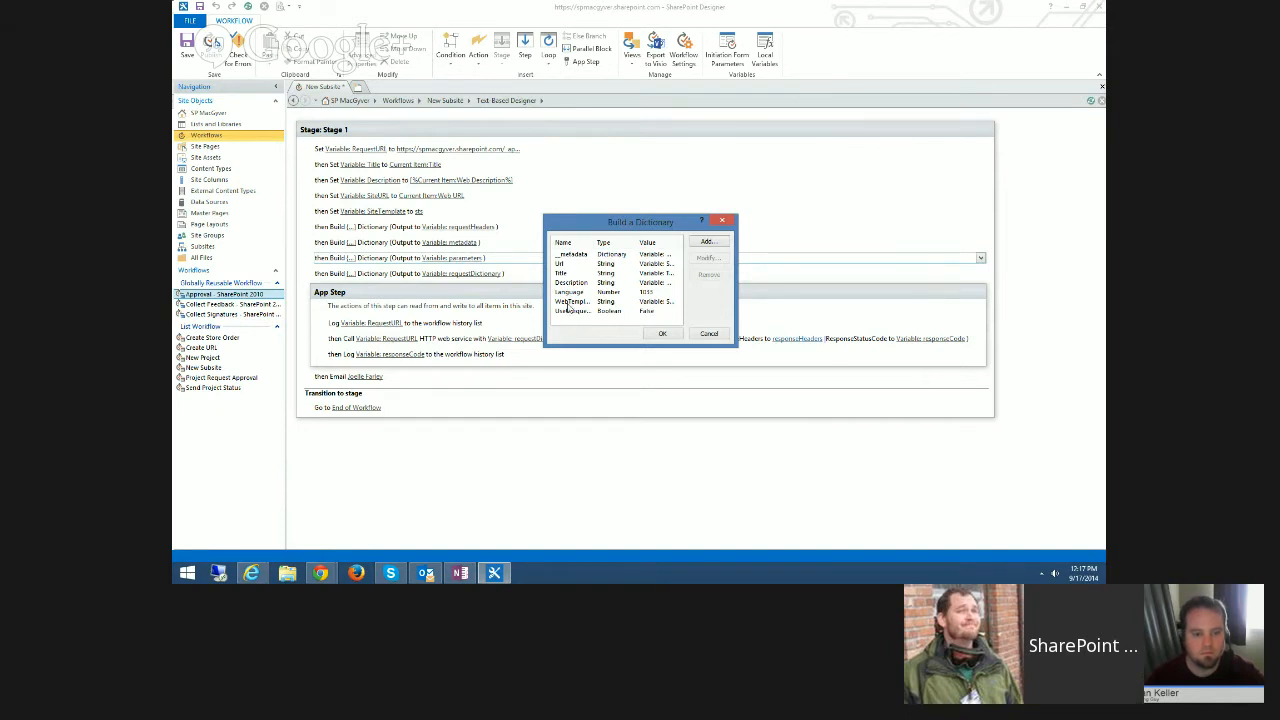
Go through the item list of the parameters dictionary once more and close the dictionary.
click(568, 255)
click(566, 274)
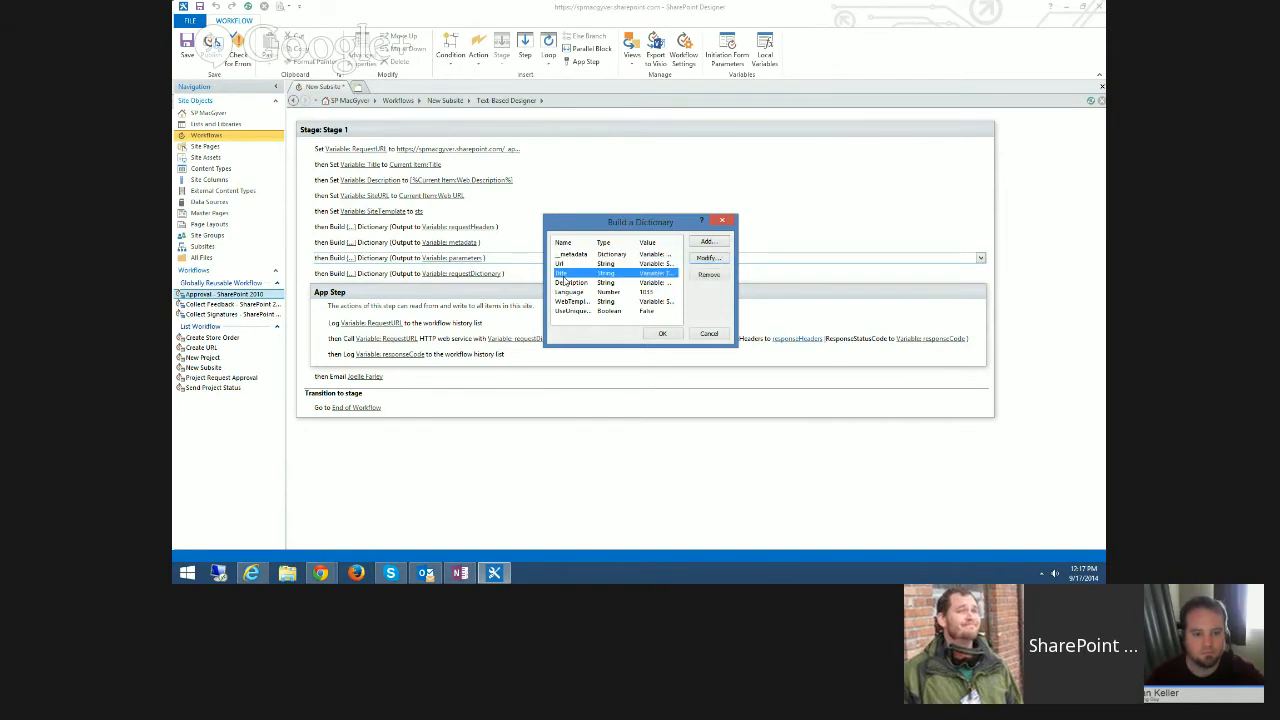
click(565, 283)
click(565, 293)
click(566, 311)
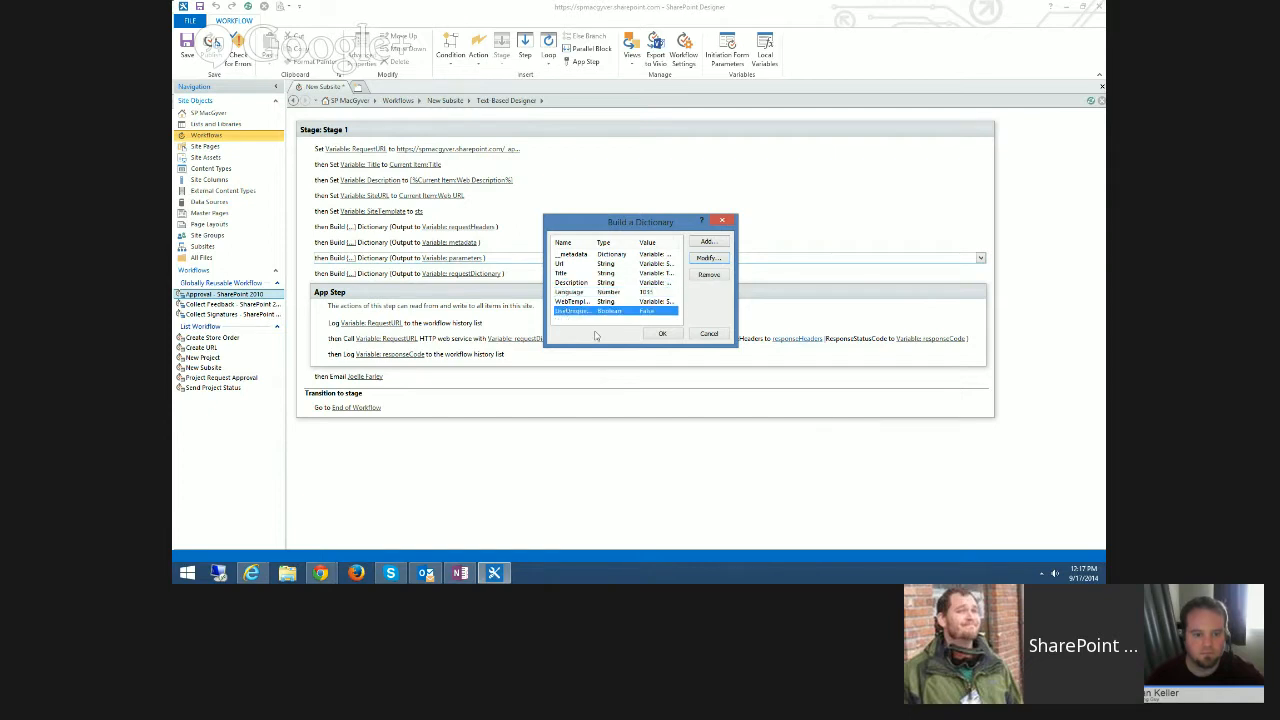
click(662, 334)
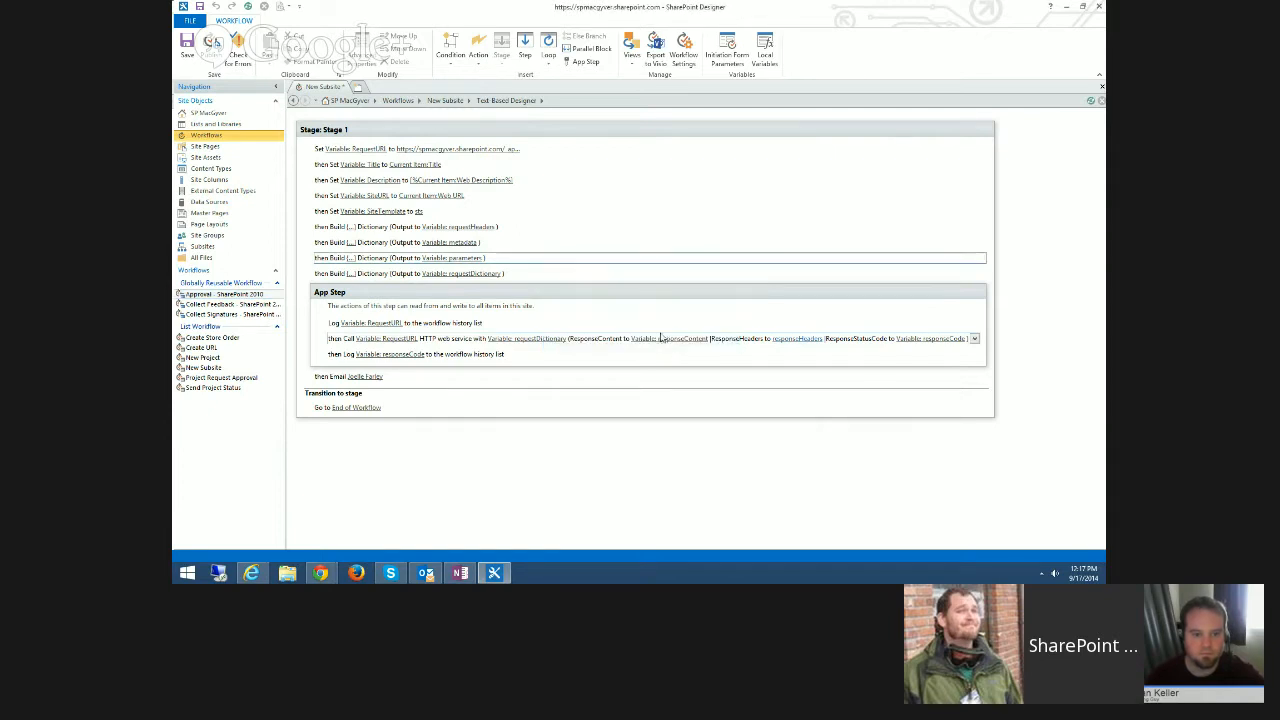
Examine the parameters item inside the requestDictionary dictionary and close the dictionary without changes.
click(465, 263)
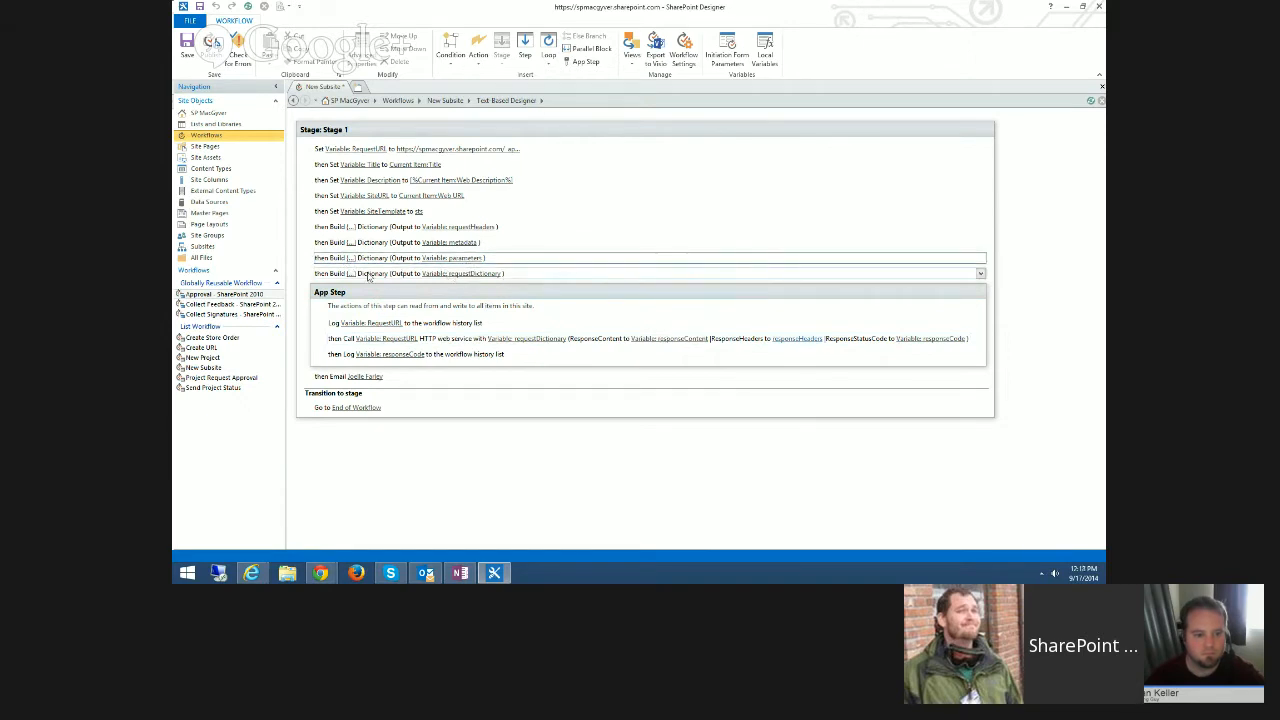
click(350, 274)
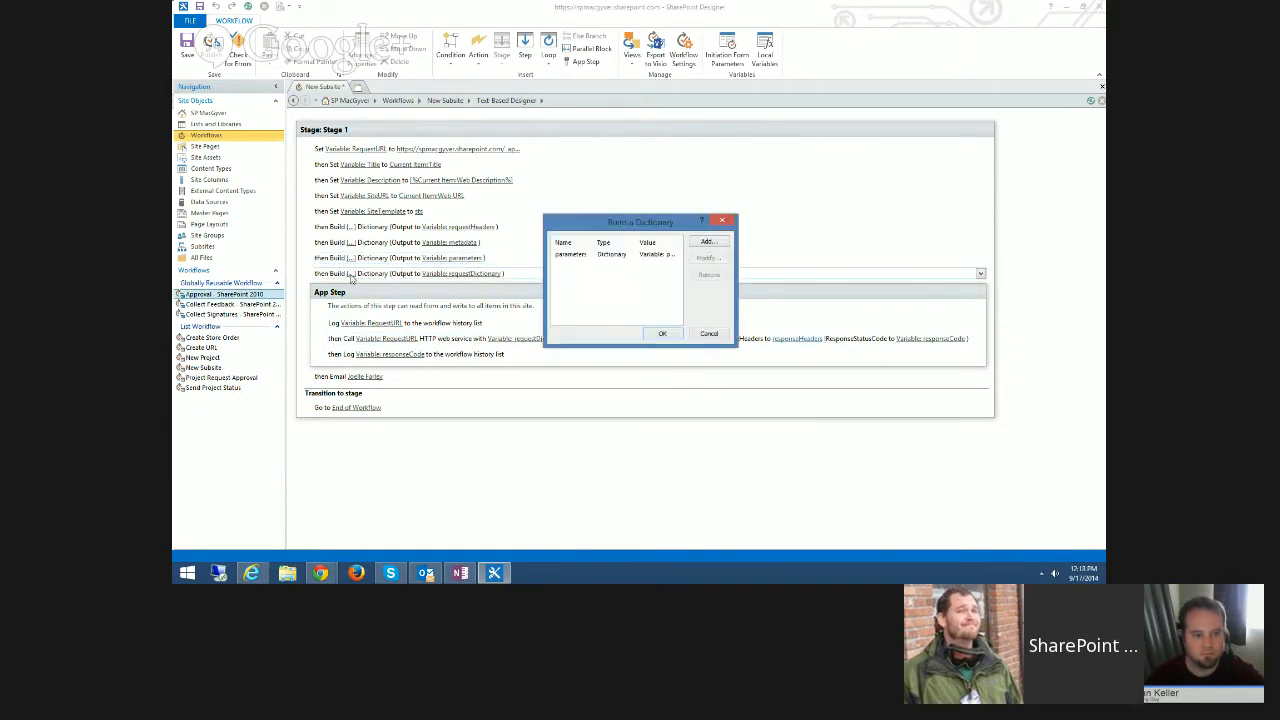
click(585, 256)
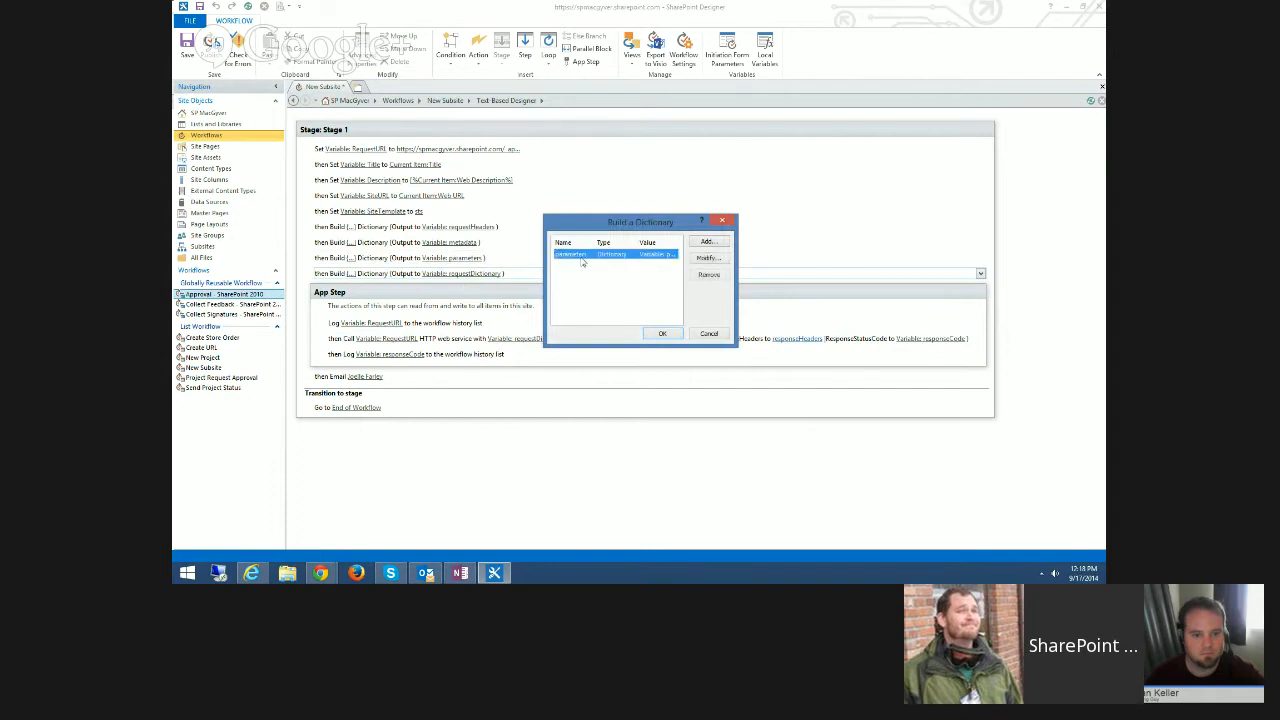
click(690, 258)
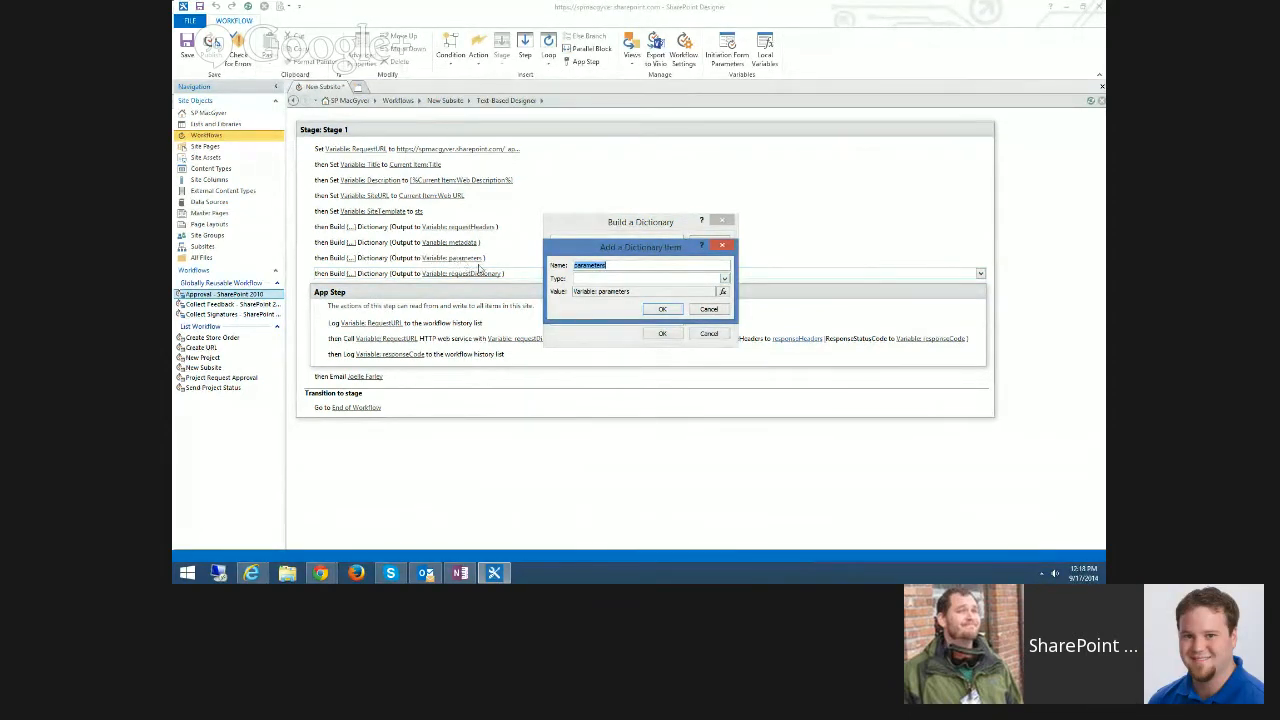
click(703, 310)
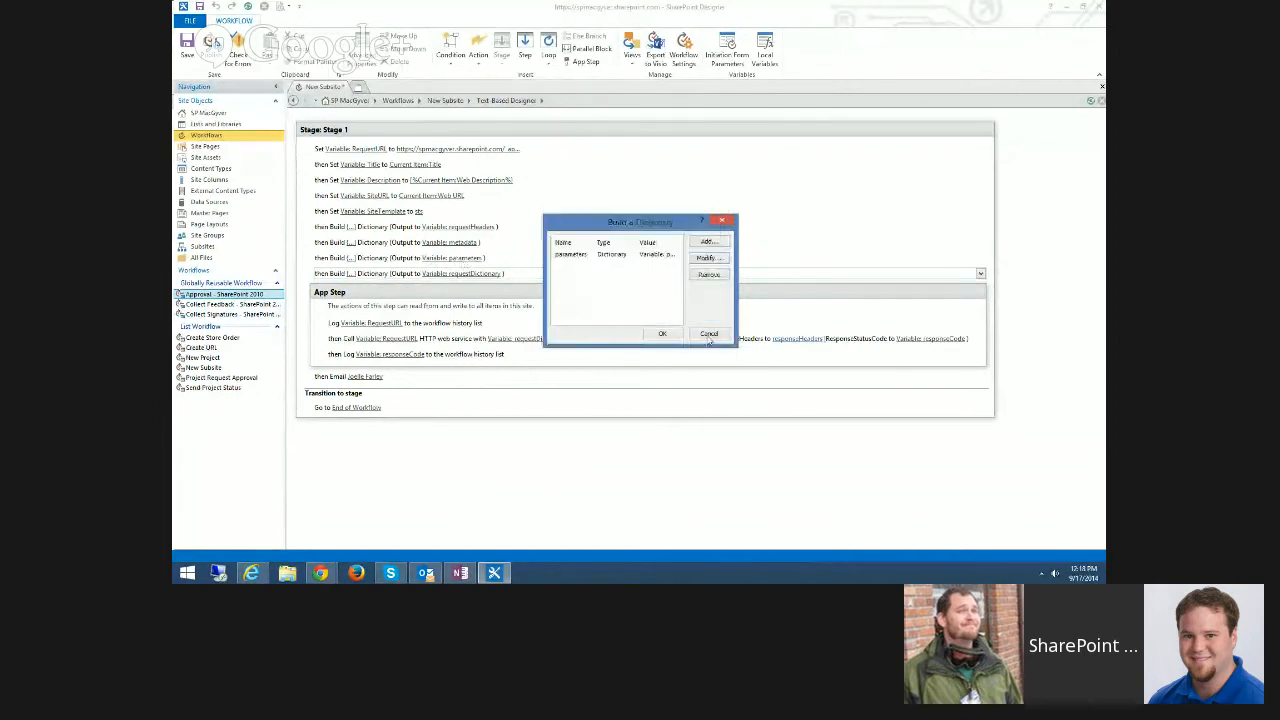
click(707, 334)
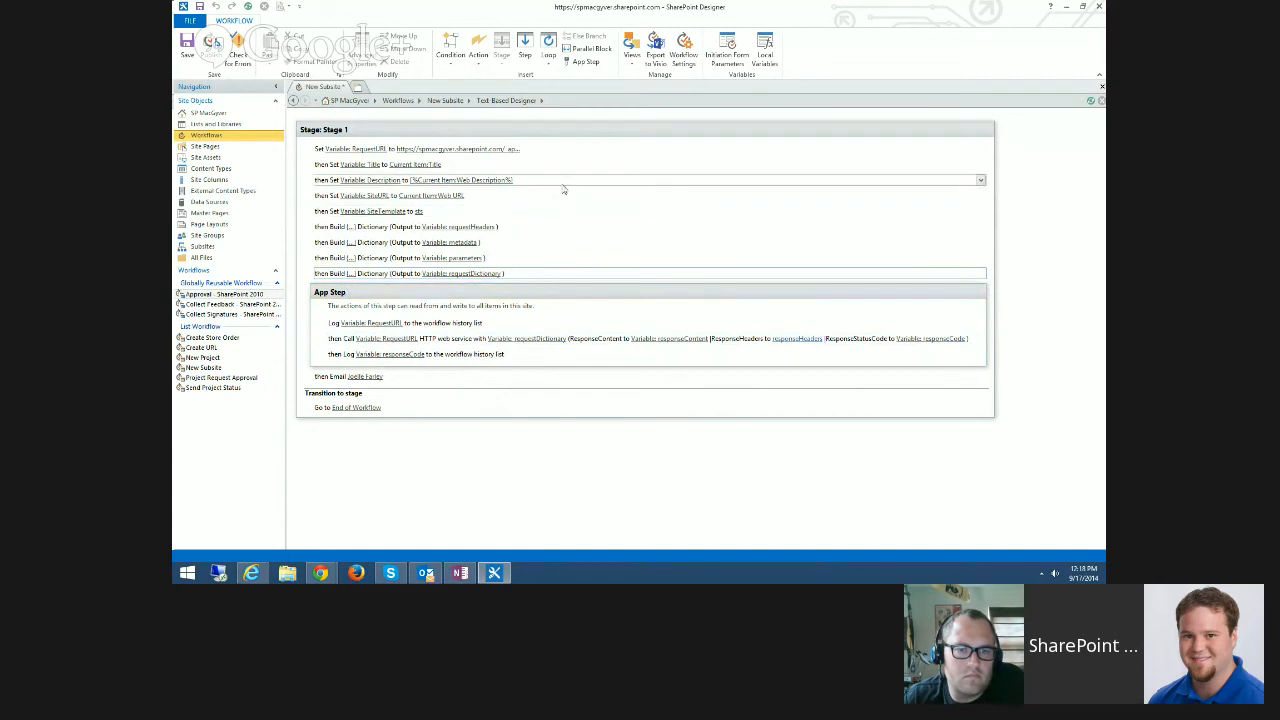
click(578, 62)
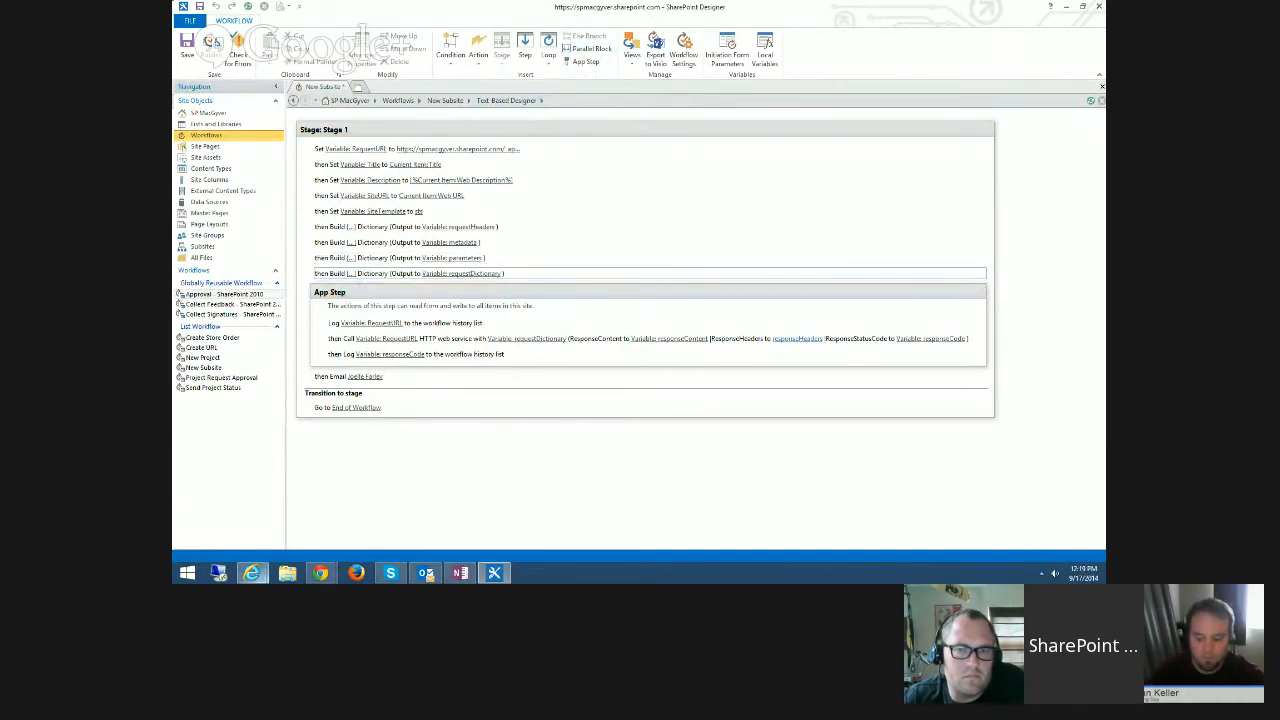
Switch to Internet Explorer and open the site features management page of the SP MacGyver site.
mouse_move(251, 572)
click(329, 531)
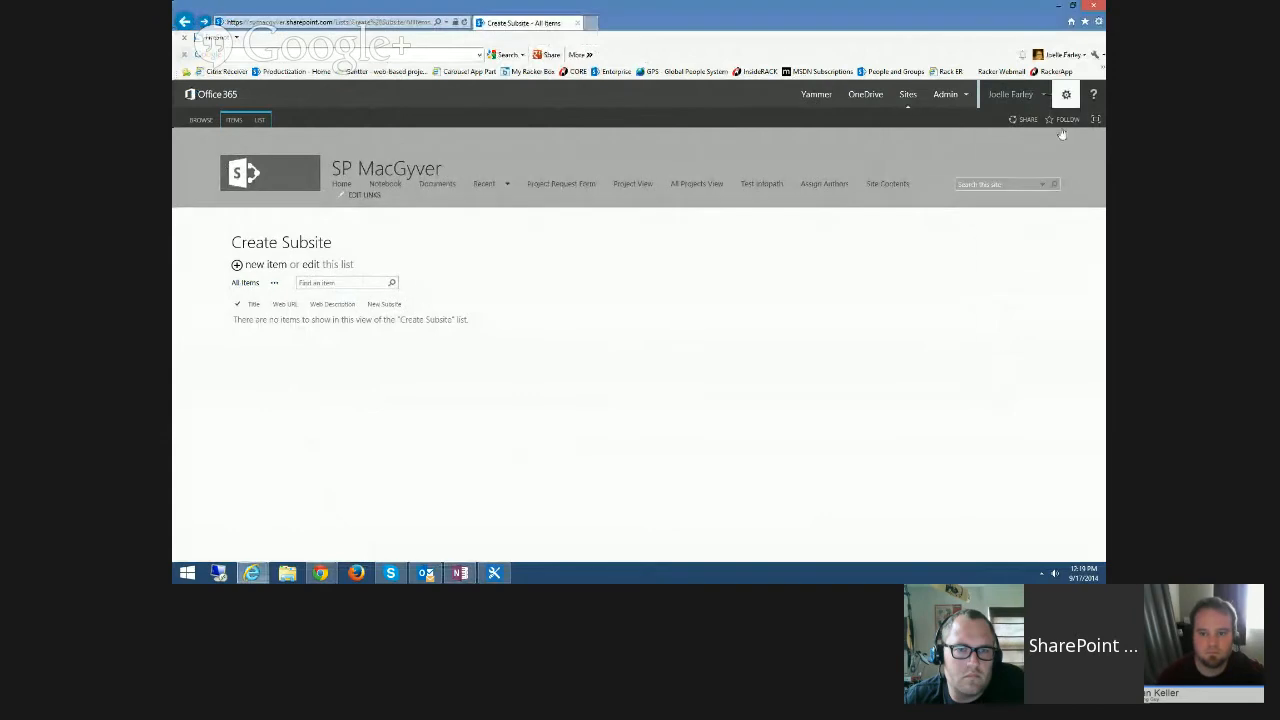
click(1066, 94)
click(1020, 311)
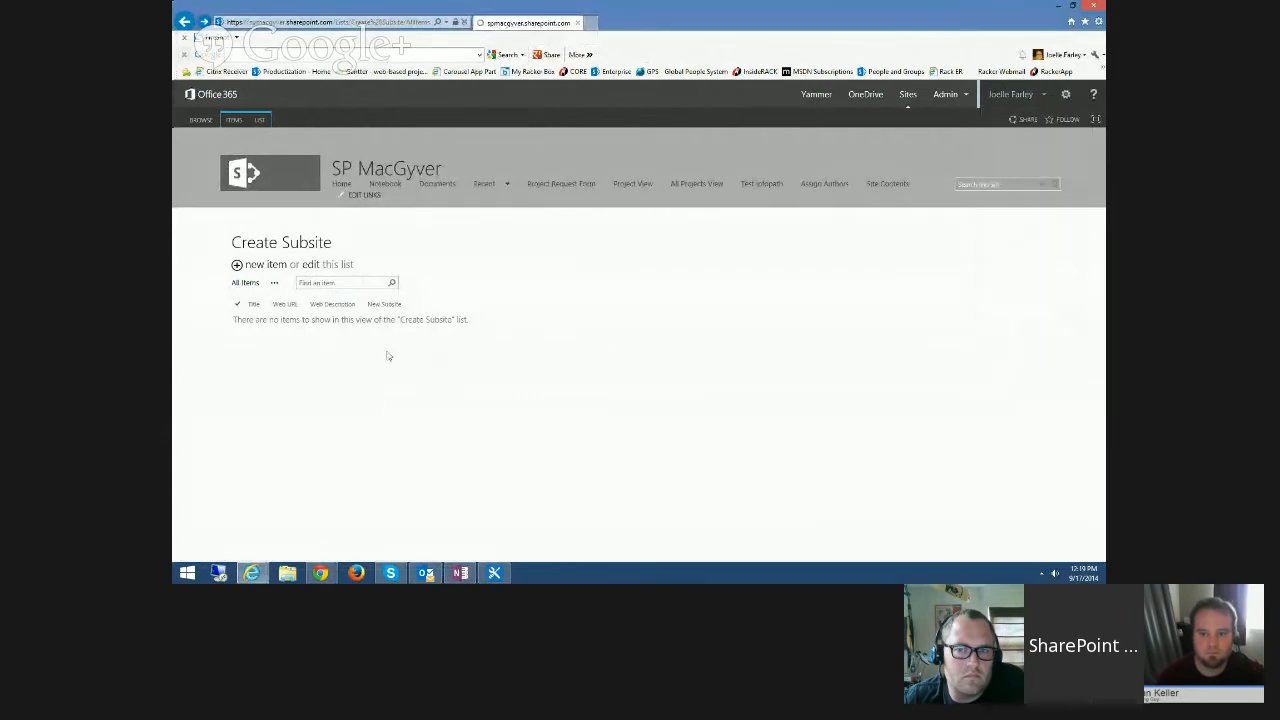
scroll(427, 350, down, 3)
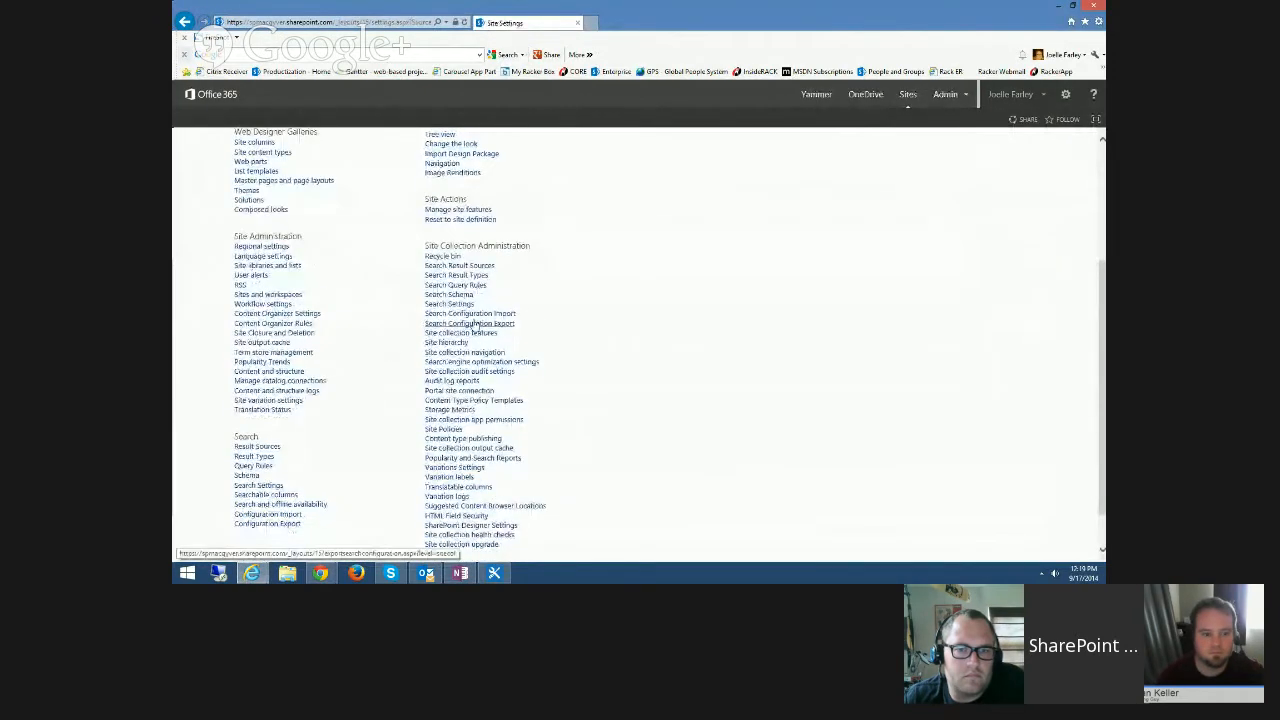
click(478, 212)
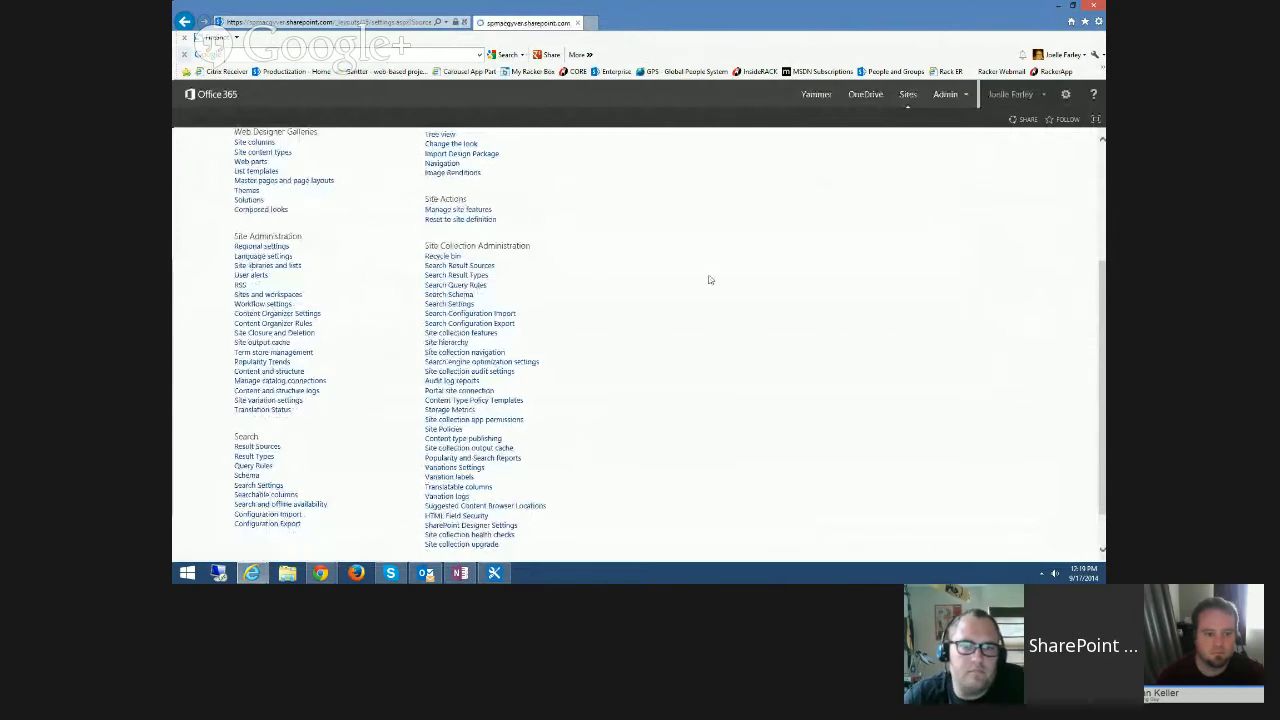
Check in the site features list whether the "Workflows can use app permissions" feature is activated.
scroll(706, 371, down, 15)
scroll(668, 398, down, 2)
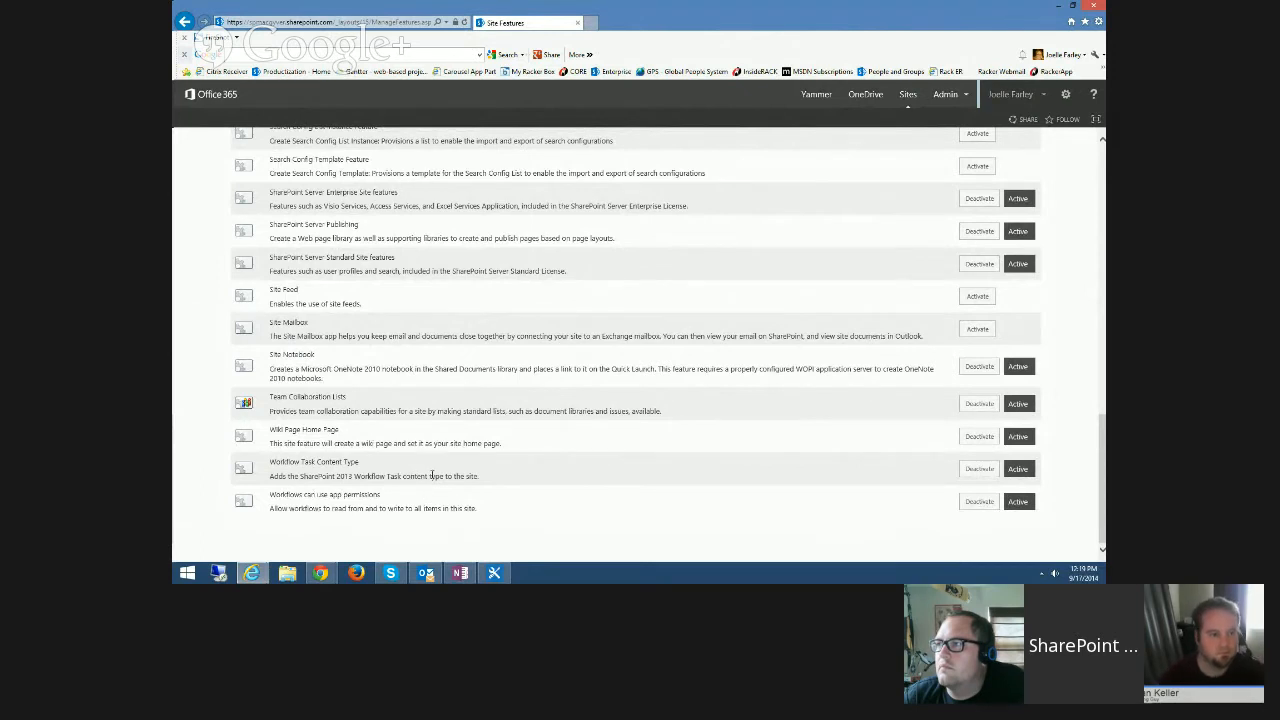
scroll(536, 484, up, 2)
scroll(536, 484, down, 2)
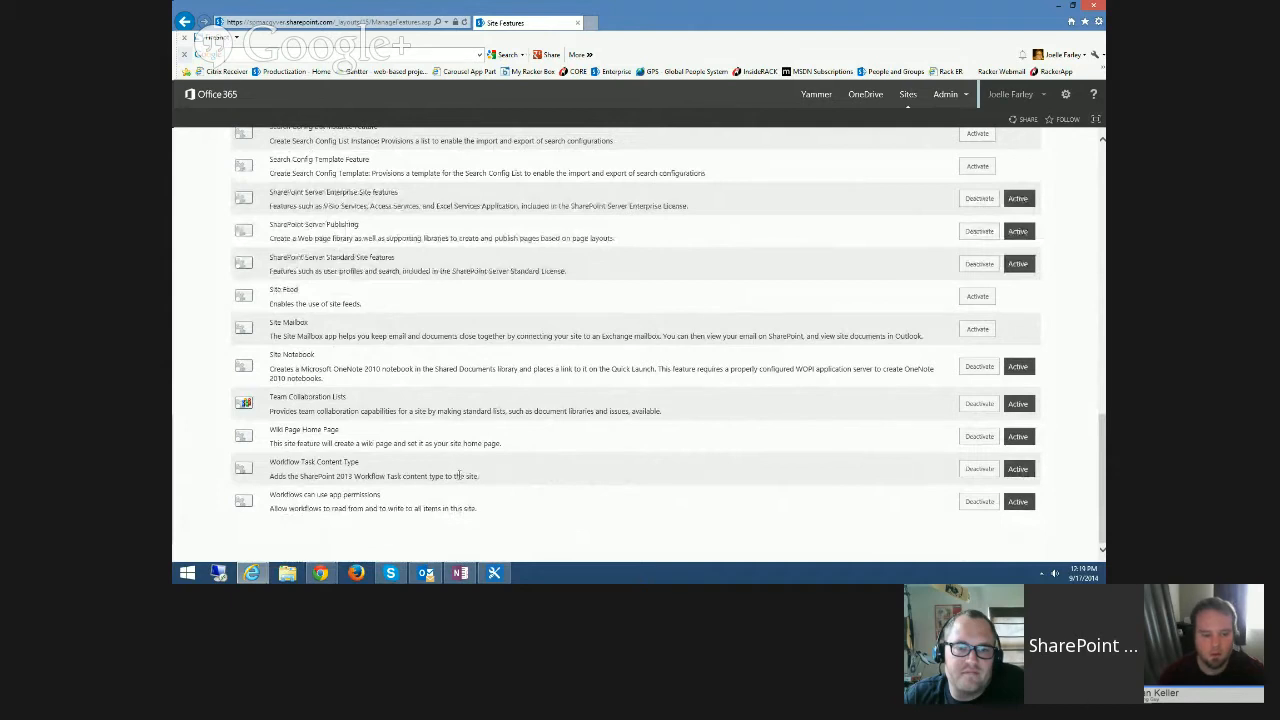
scroll(459, 476, up, 10)
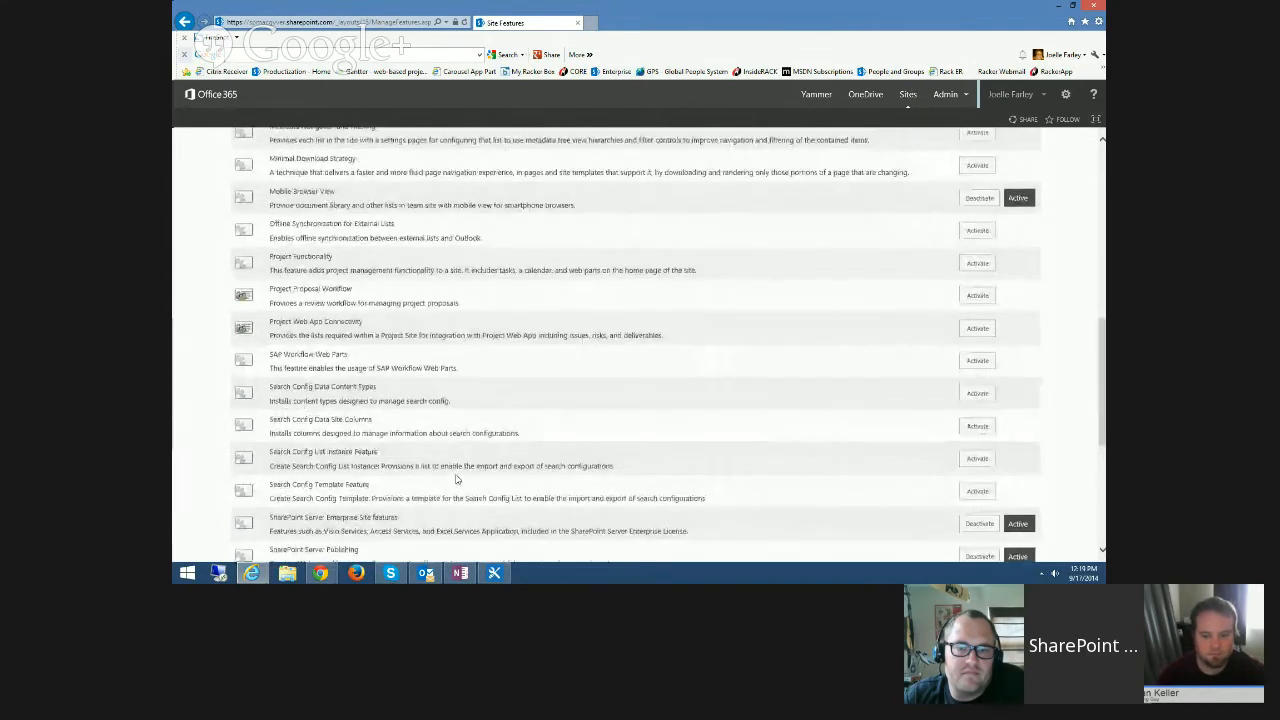
scroll(456, 479, down, 7)
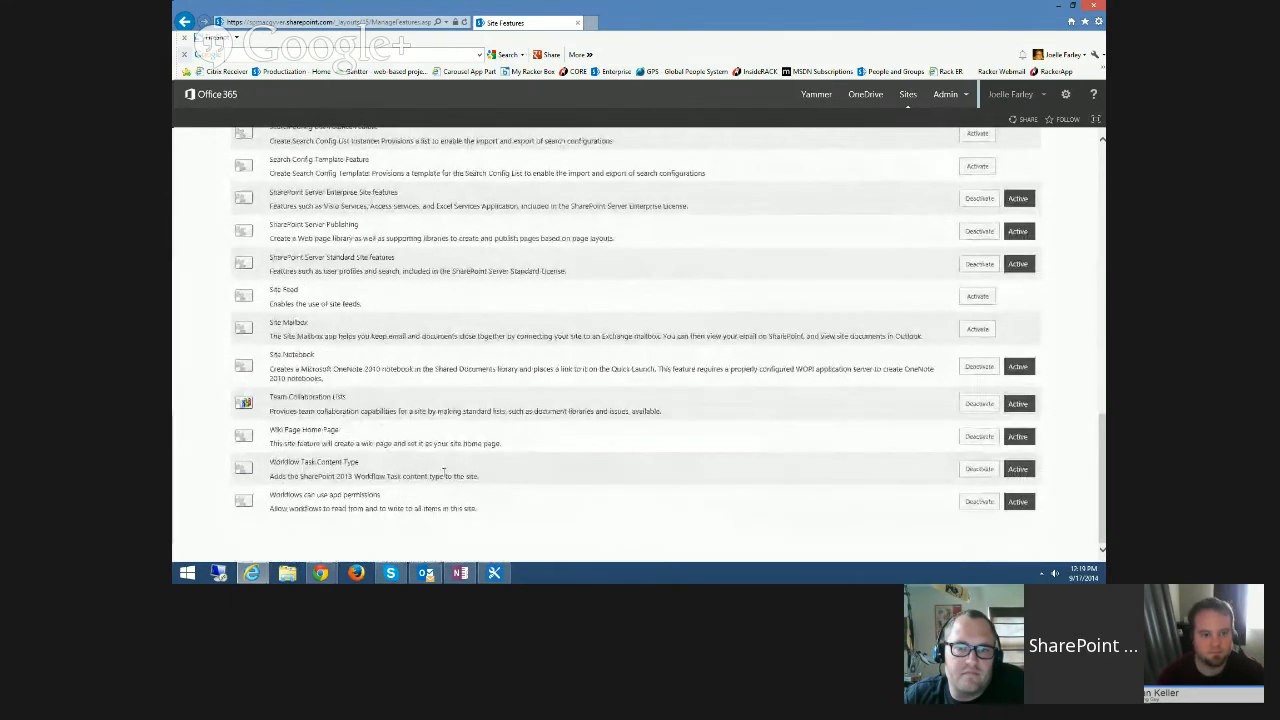
scroll(443, 472, up, 11)
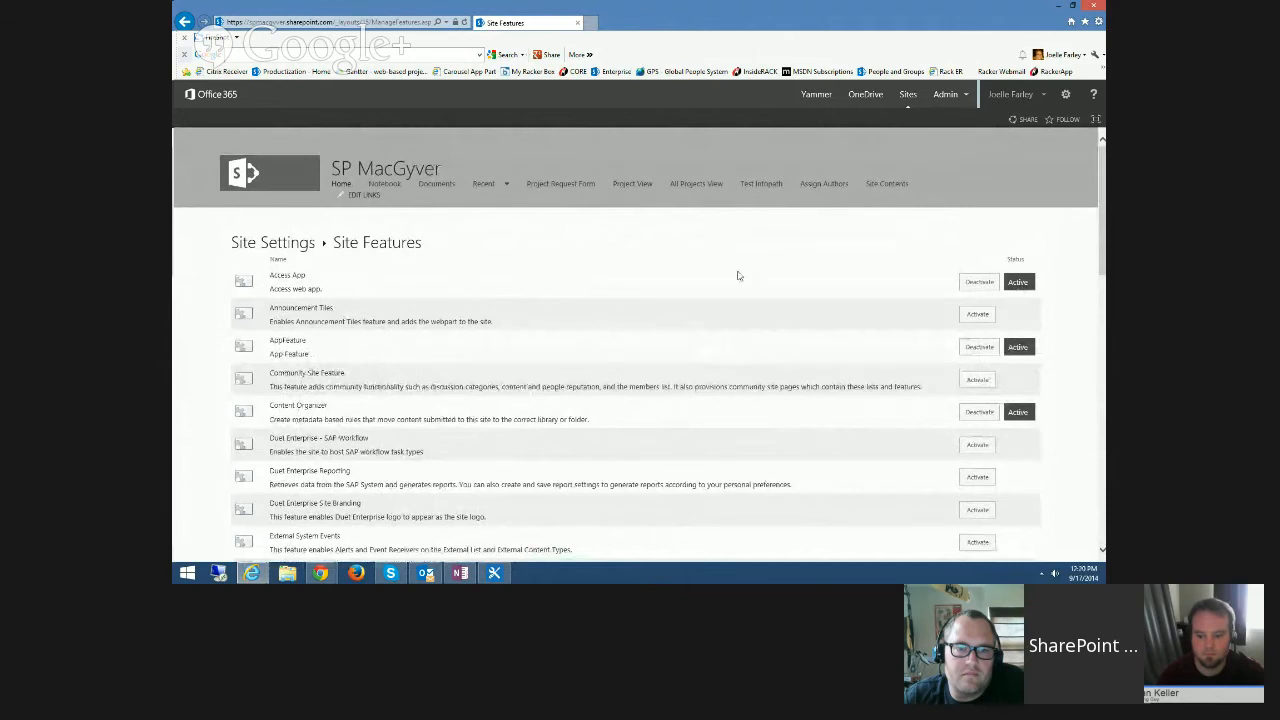
Open the site app permissions page from the settings of the SP MacGyver site.
click(1065, 94)
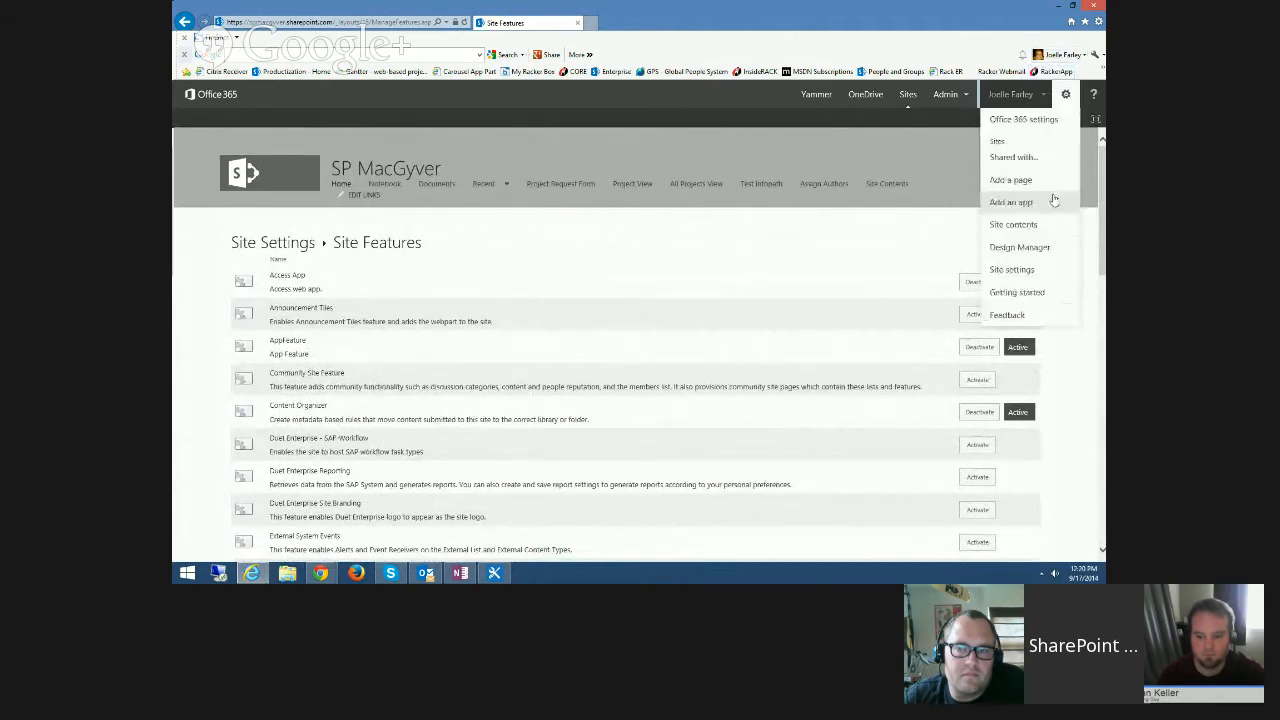
click(1020, 274)
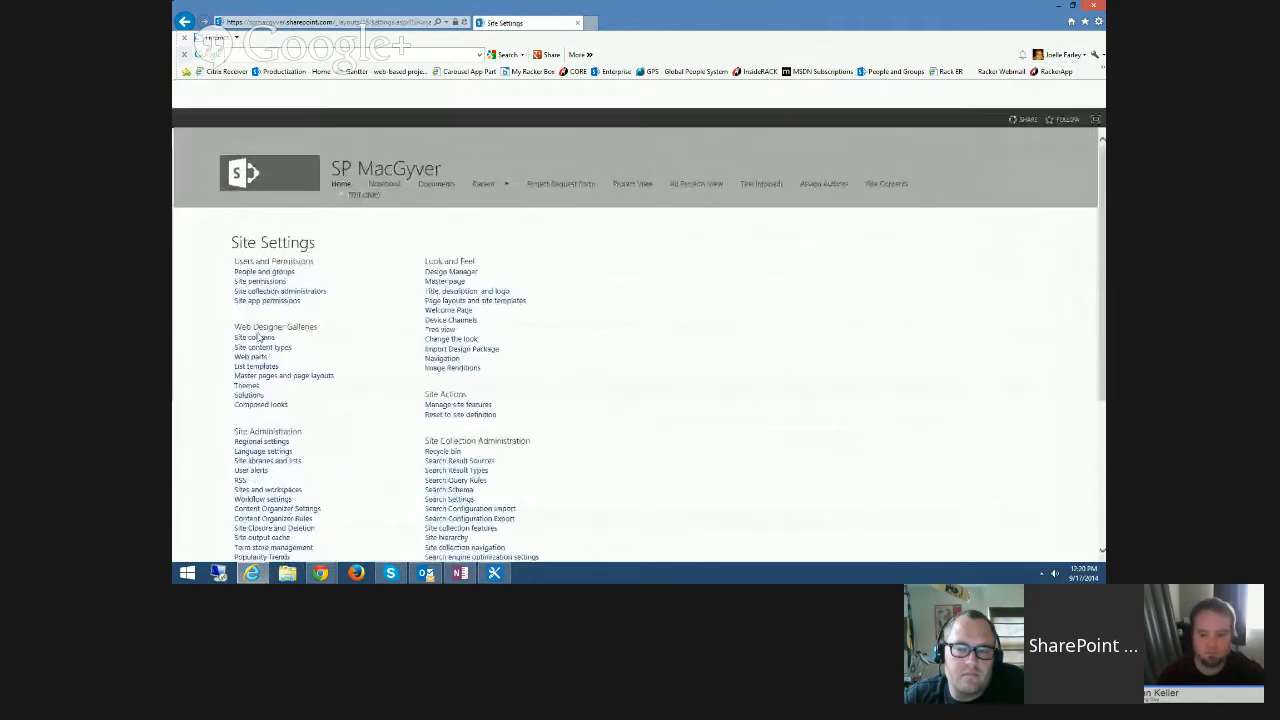
scroll(285, 333, down, 1)
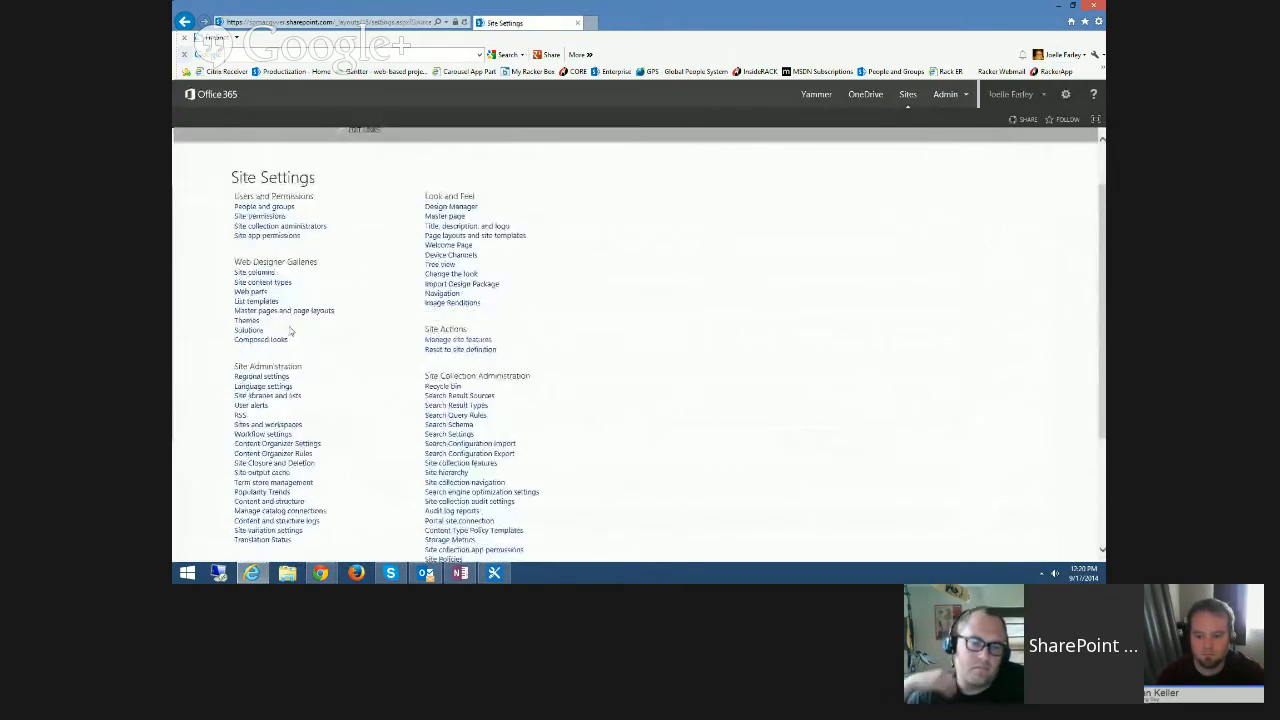
click(271, 240)
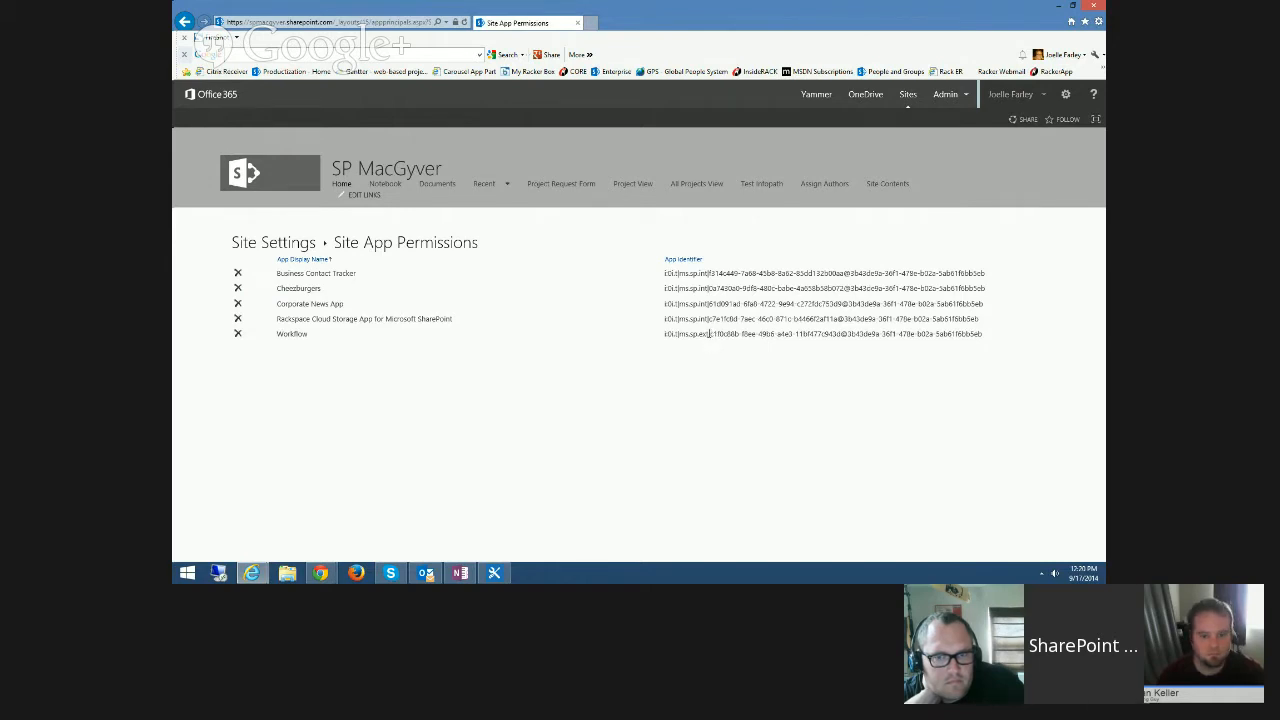
Copy the part of the Workflow app's identifier between the vertical bar and the @ sign.
drag(842, 335, 710, 336)
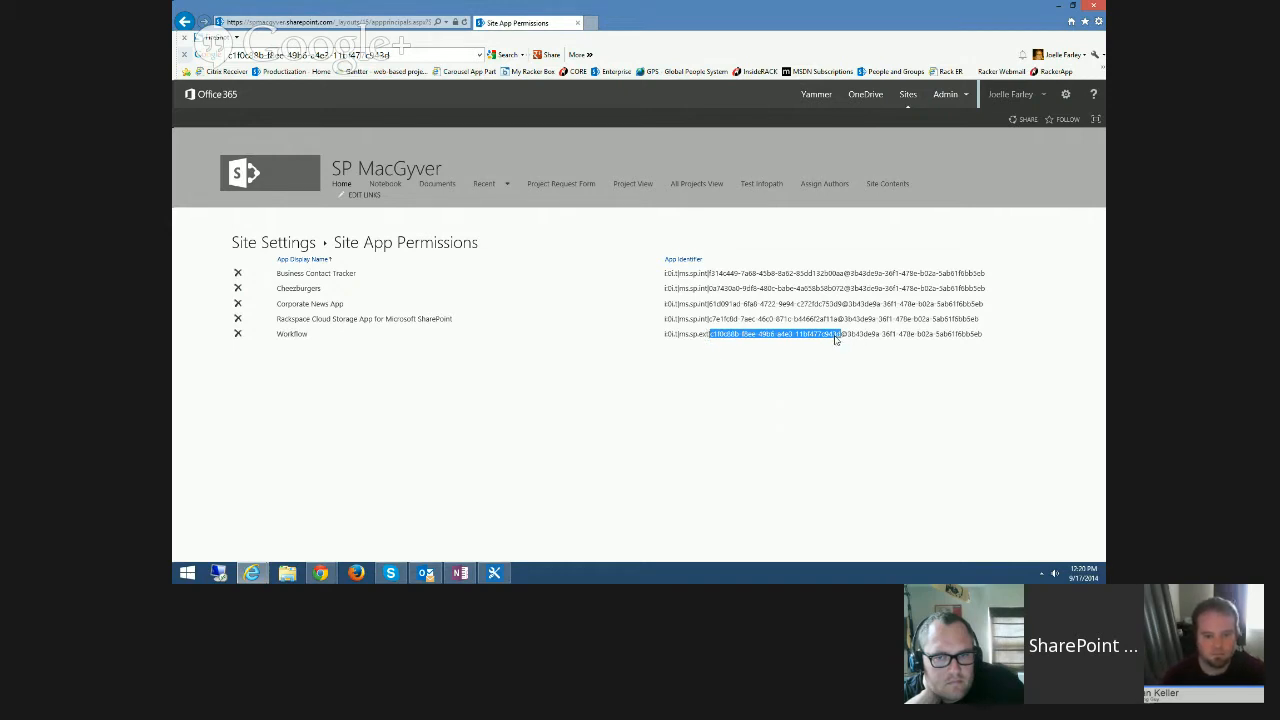
right_click(765, 337)
click(793, 350)
click(659, 366)
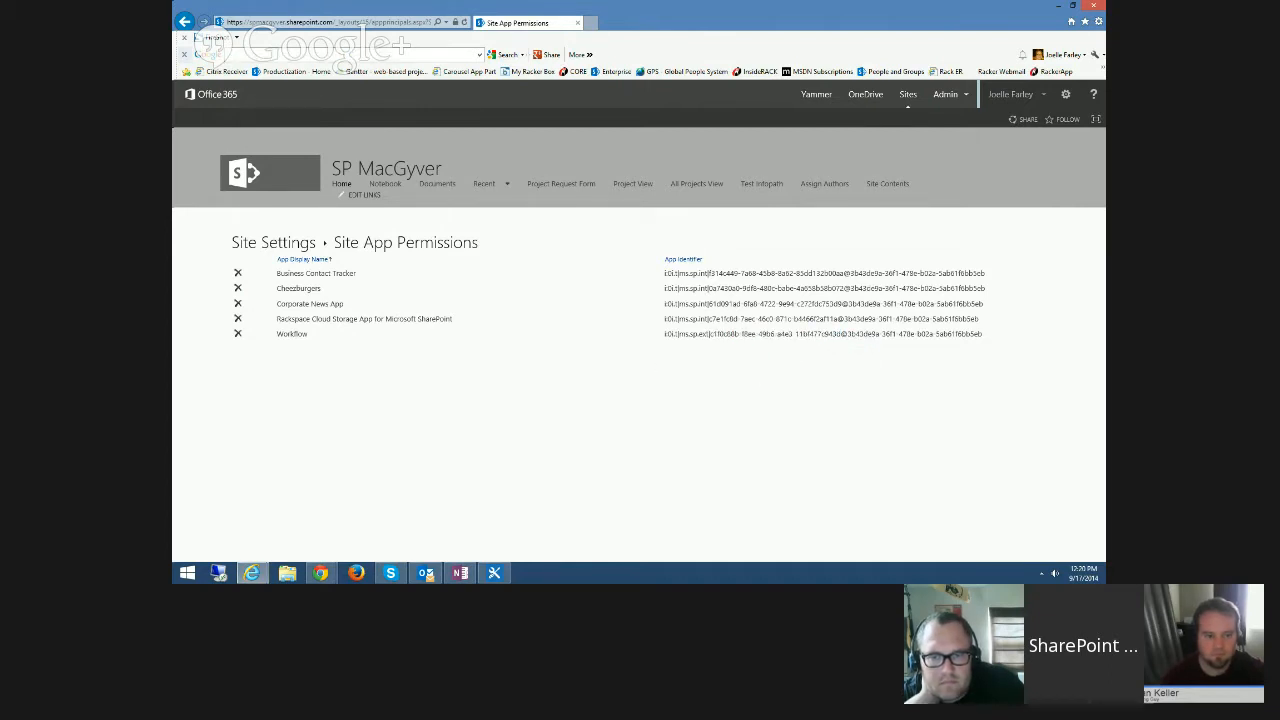
key(alt+Tab)
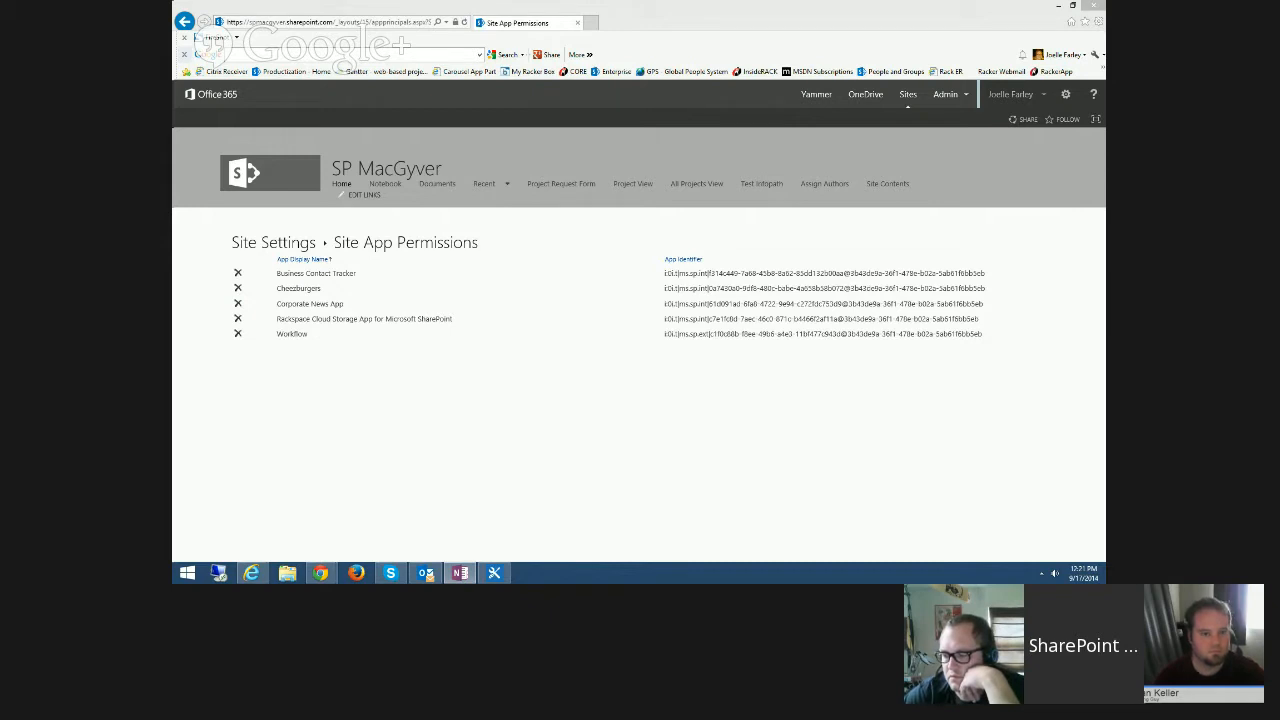
click(264, 22)
right_click(264, 22)
click(294, 67)
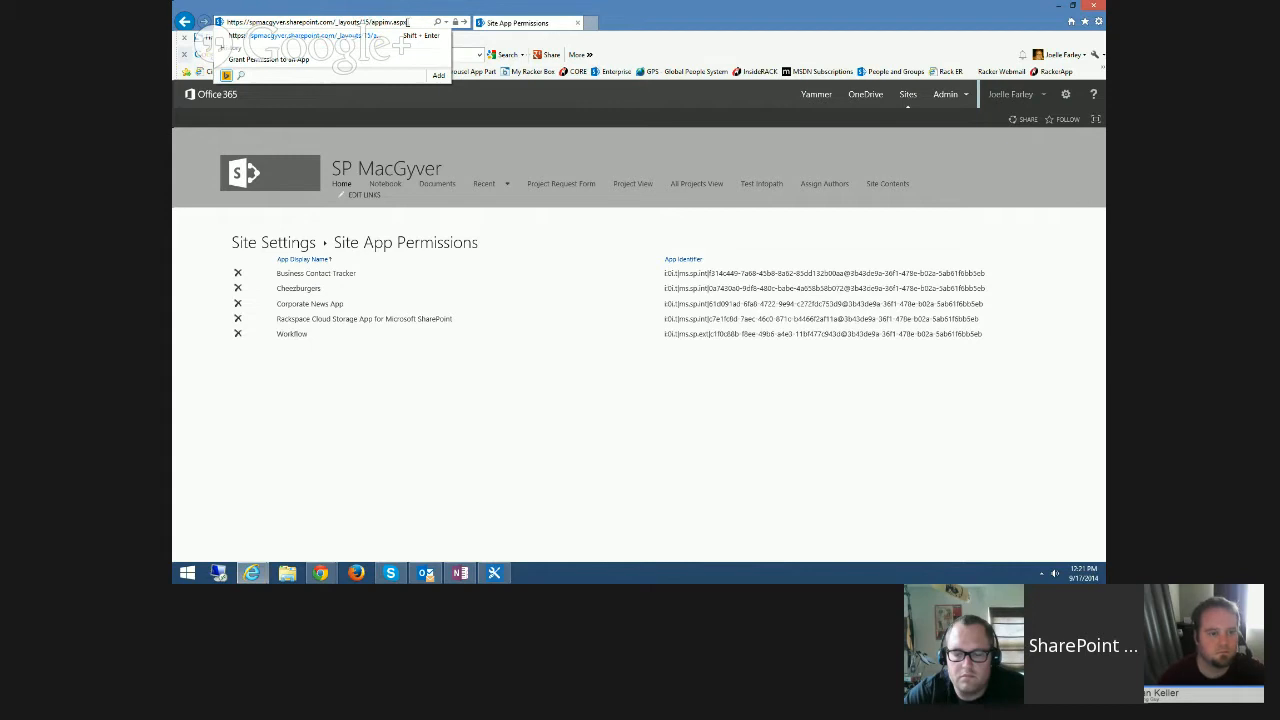
key(Return)
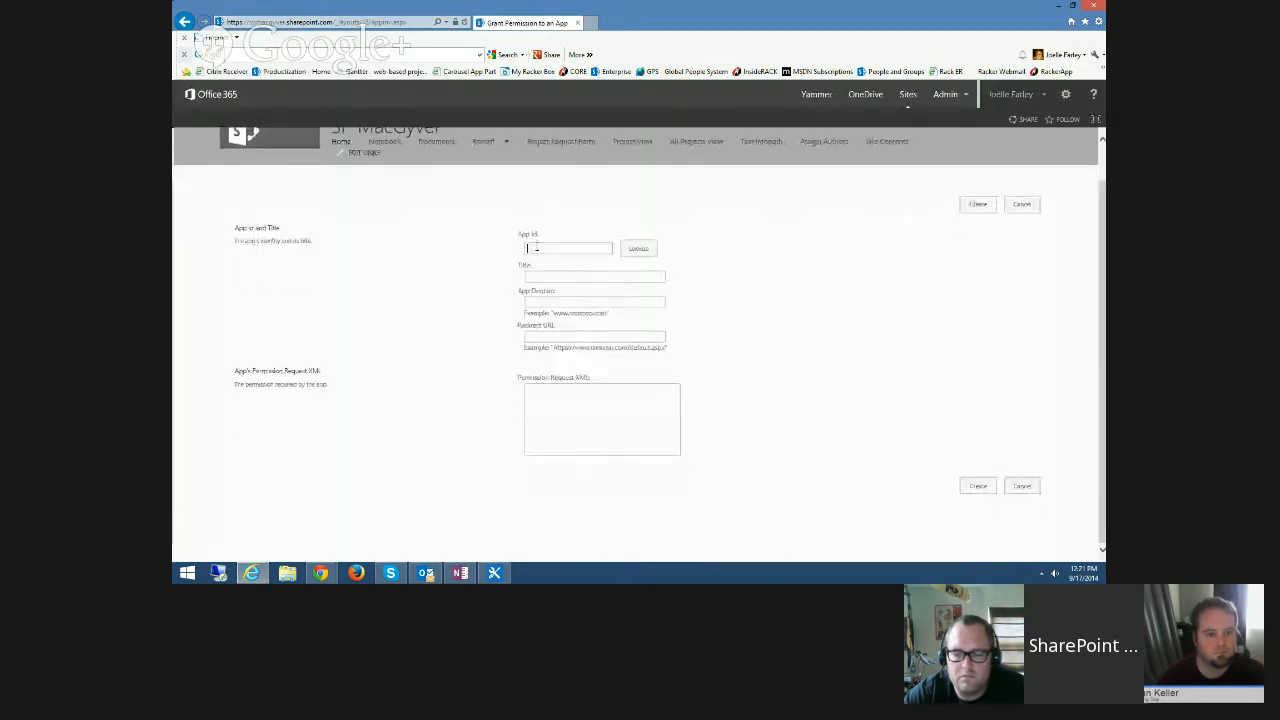
right_click(536, 247)
click(560, 291)
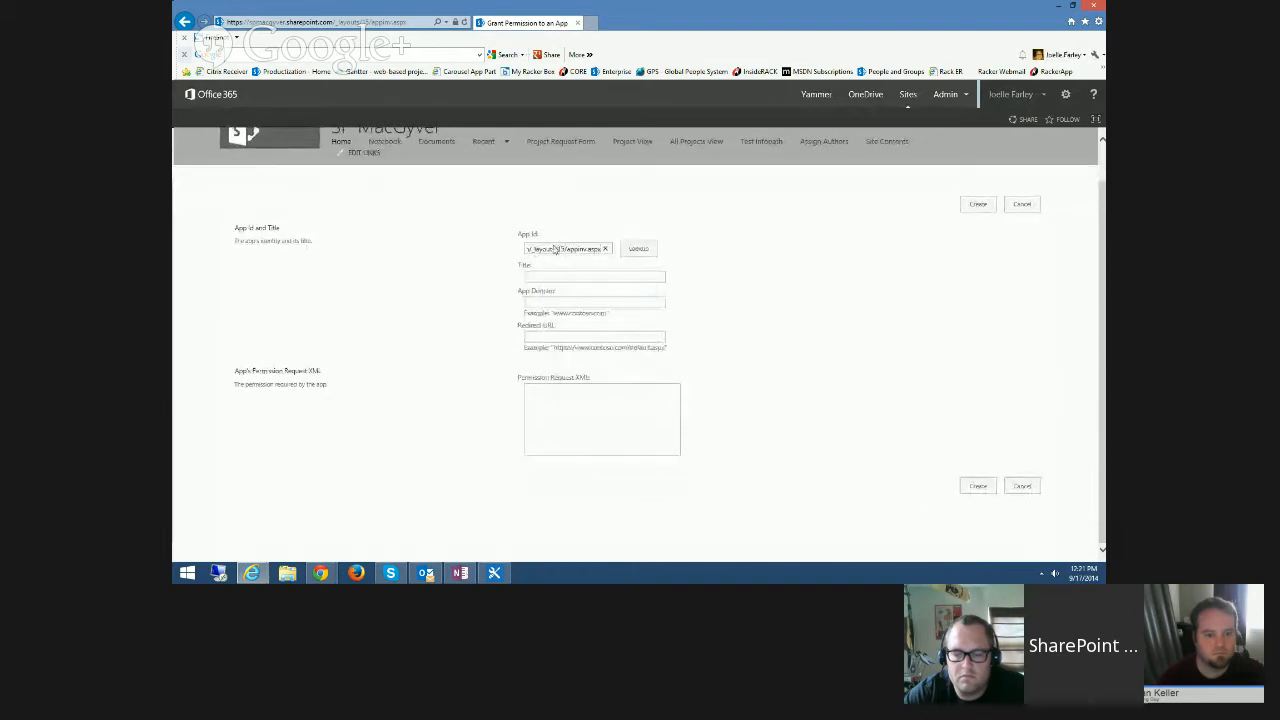
drag(601, 248, 491, 249)
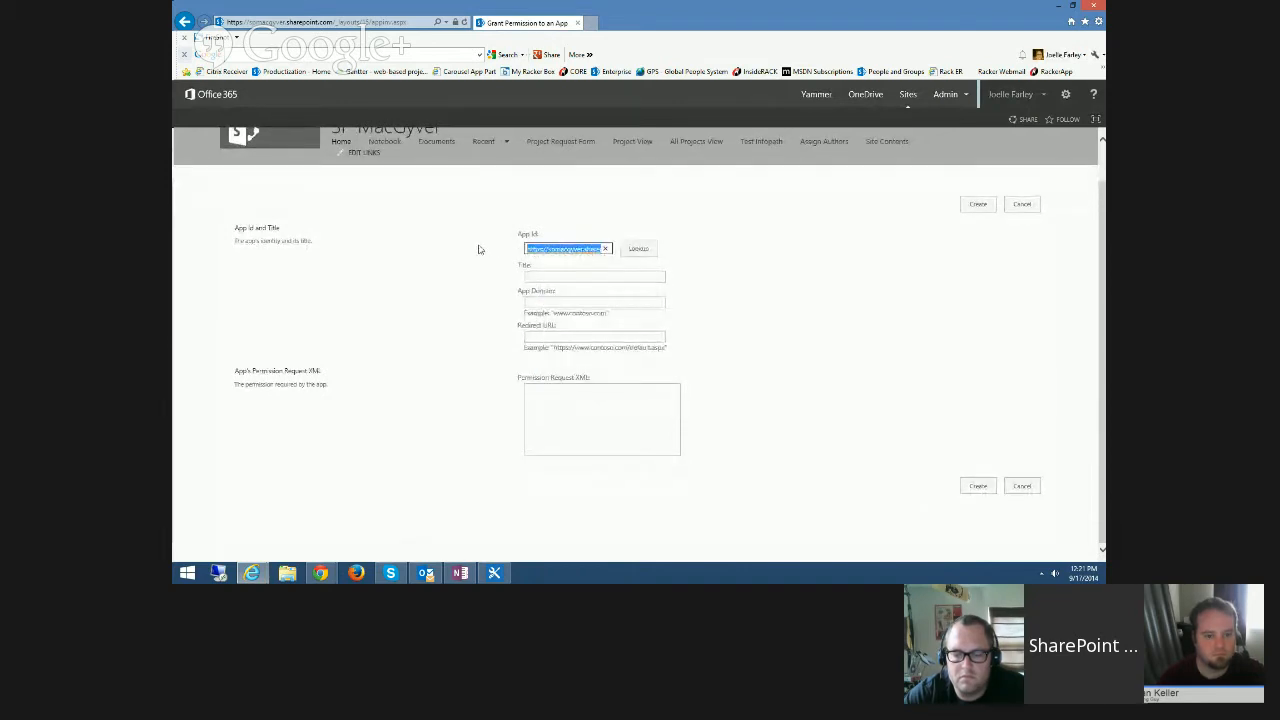
key(ctrl+x)
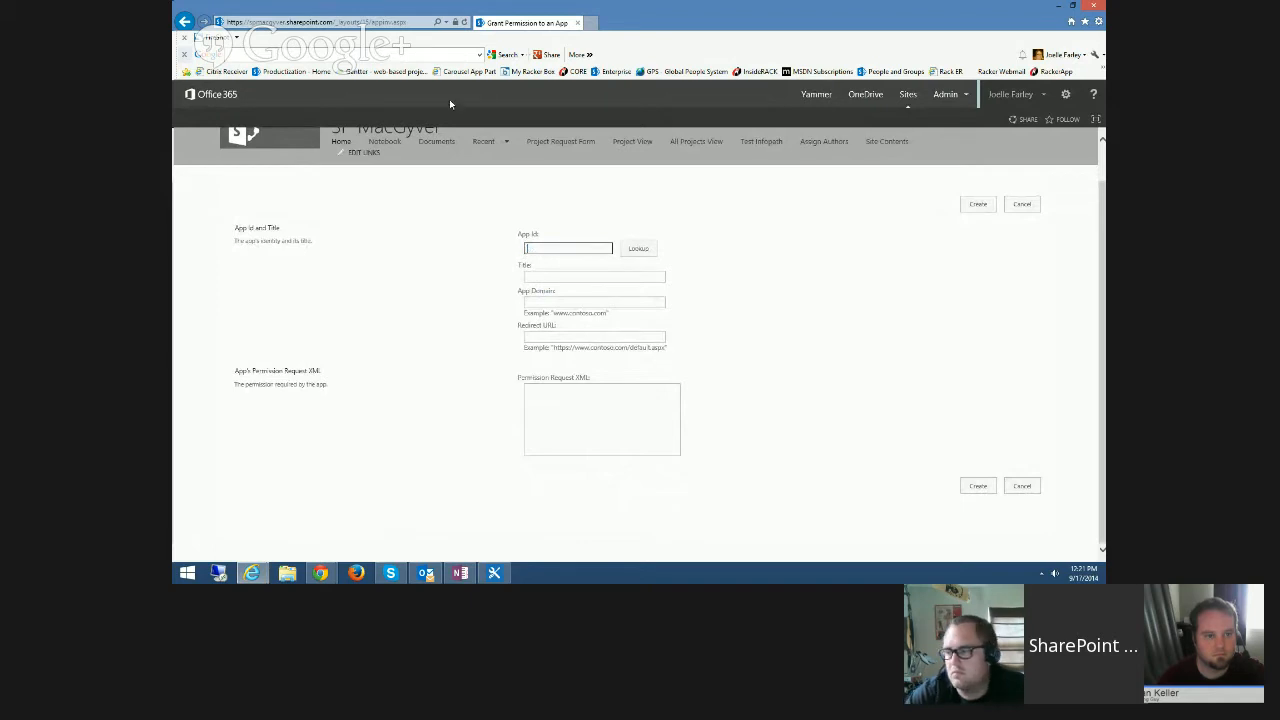
click(592, 23)
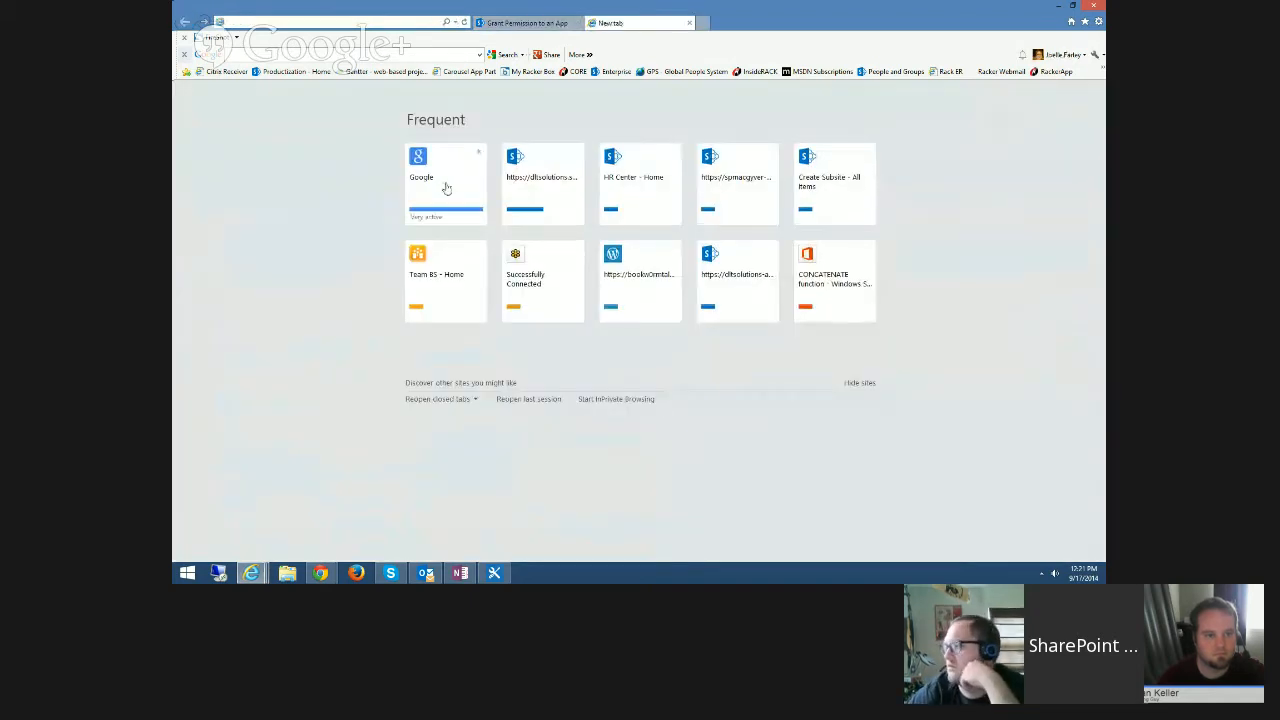
click(724, 178)
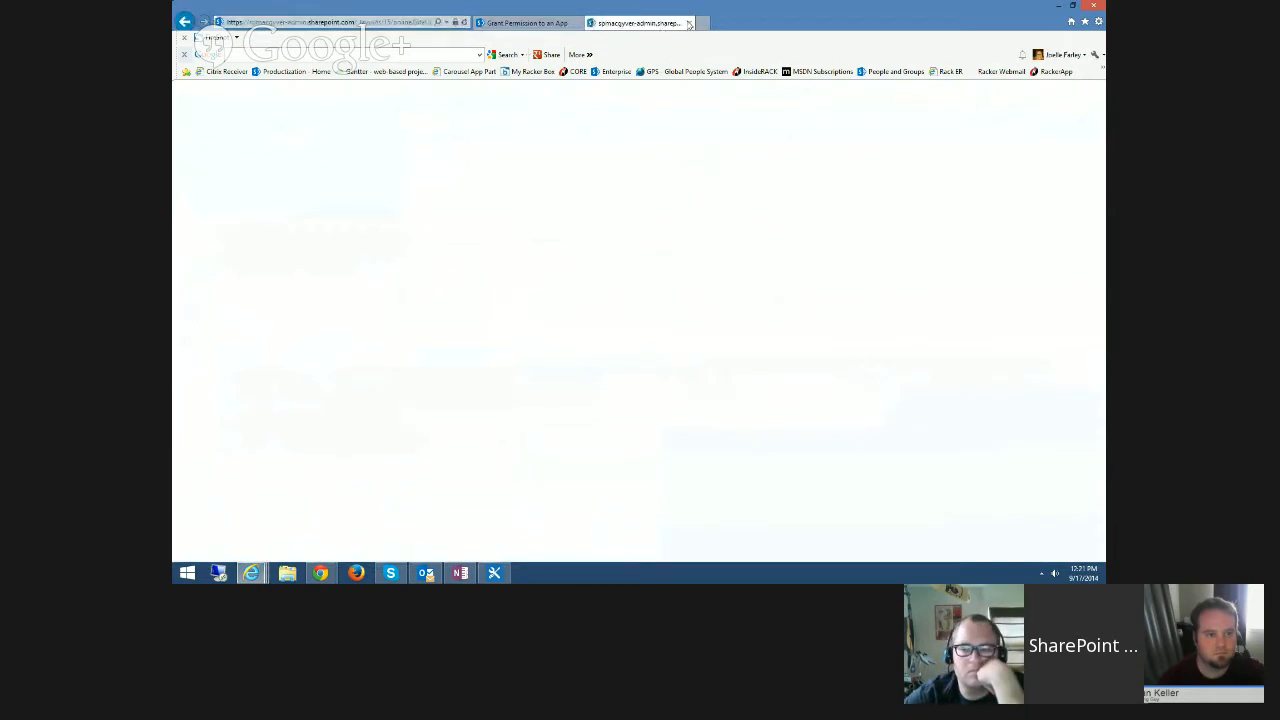
click(689, 22)
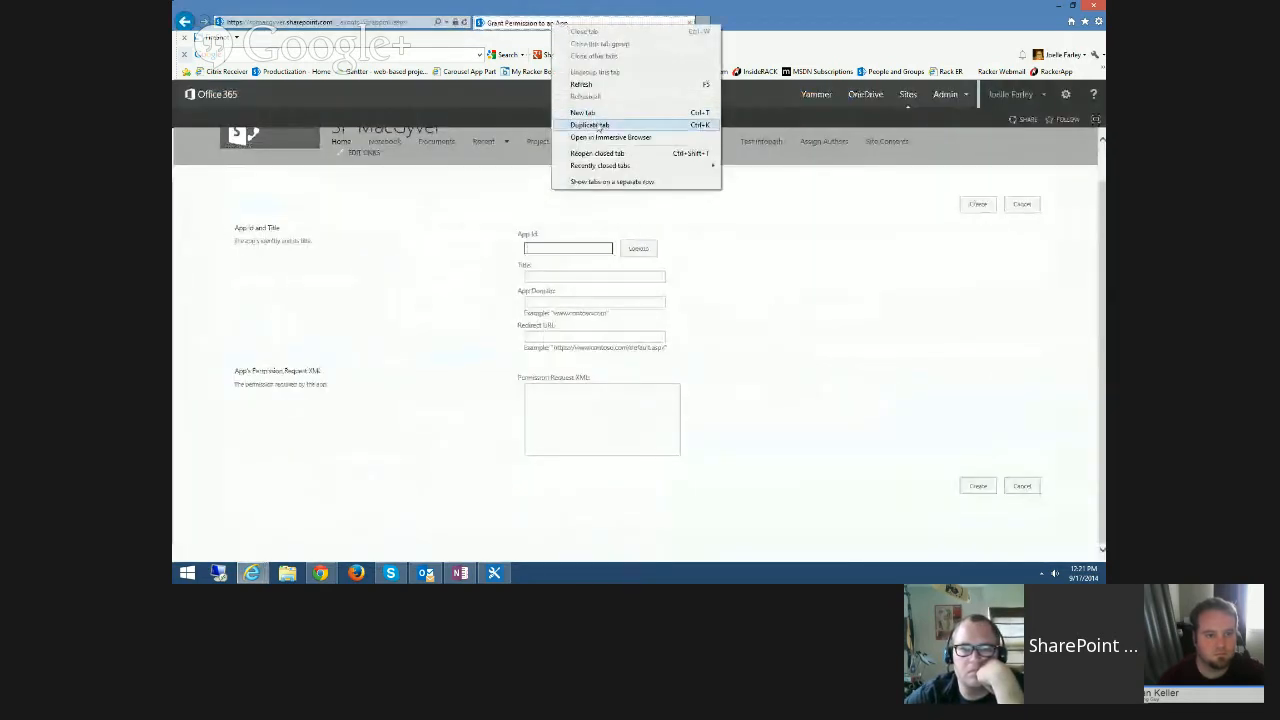
Open the site app permissions page of the SP MacGyver site in a duplicate tab, keeping the permission form open.
click(602, 125)
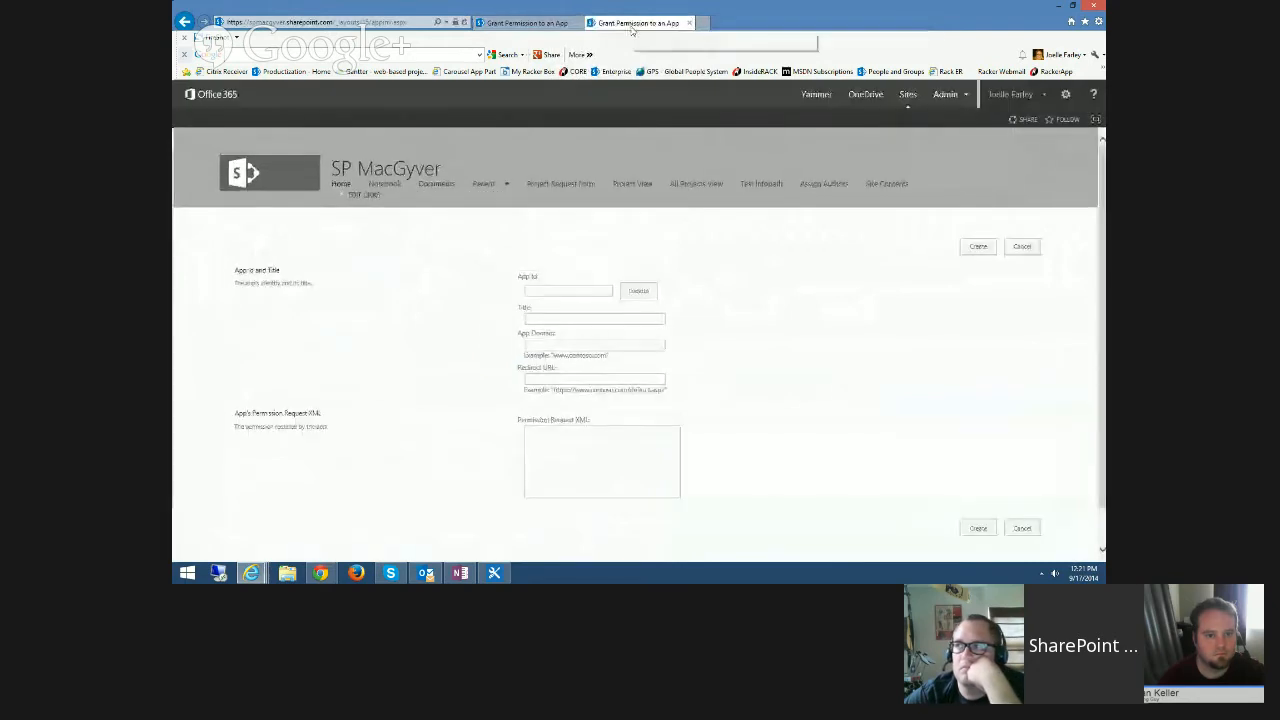
click(1062, 95)
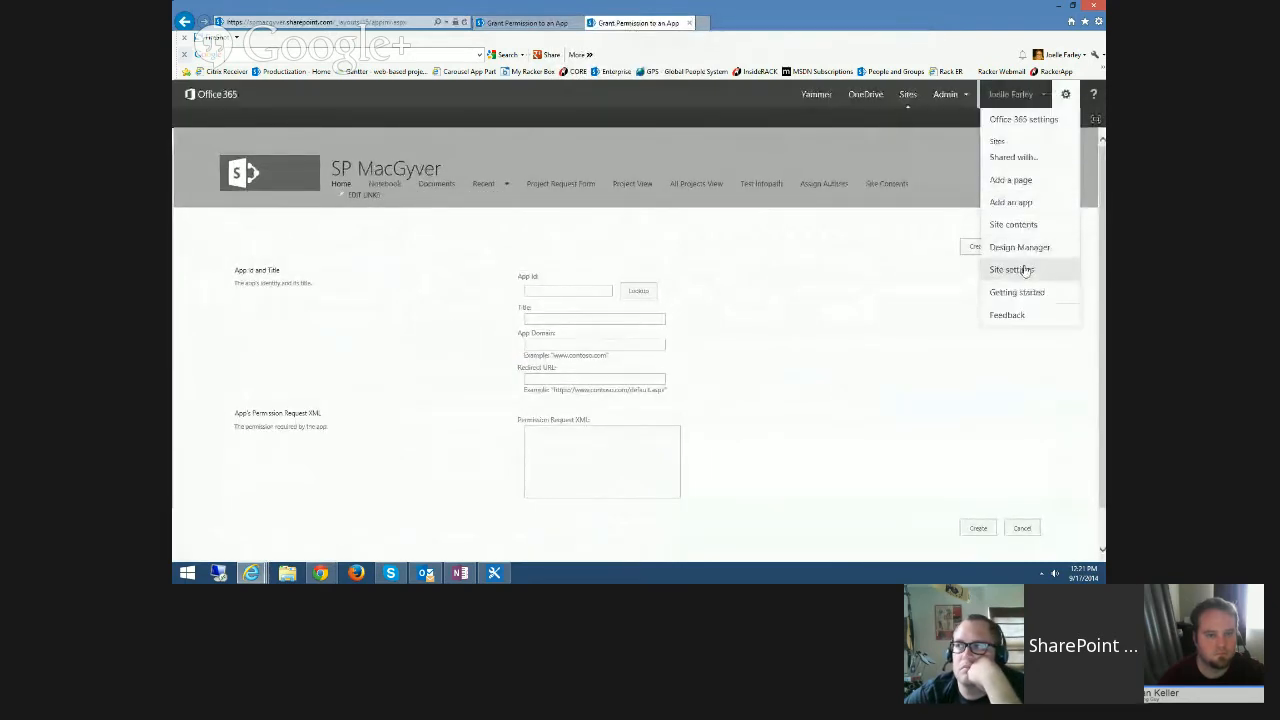
click(1015, 270)
click(264, 301)
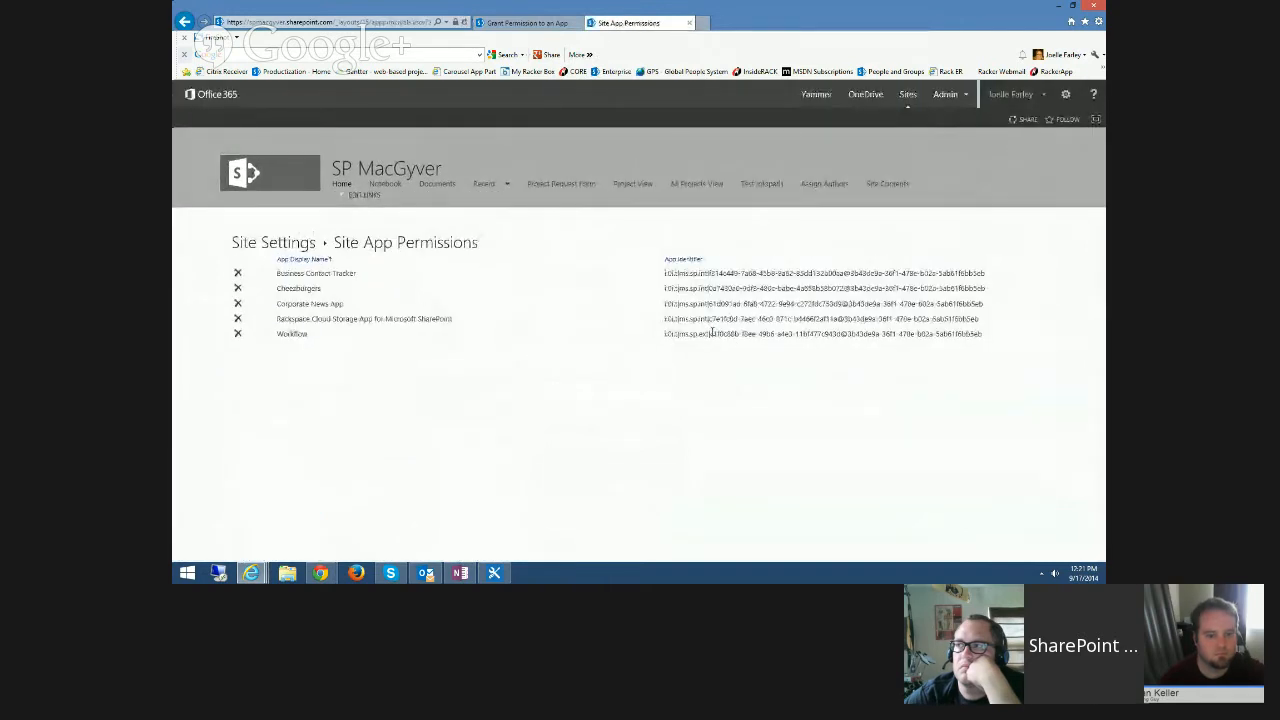
Copy the Workflow app's identifier between the vertical bar and the @ sign into the form's App Id and look up the app.
drag(719, 334, 838, 334)
right_click(838, 334)
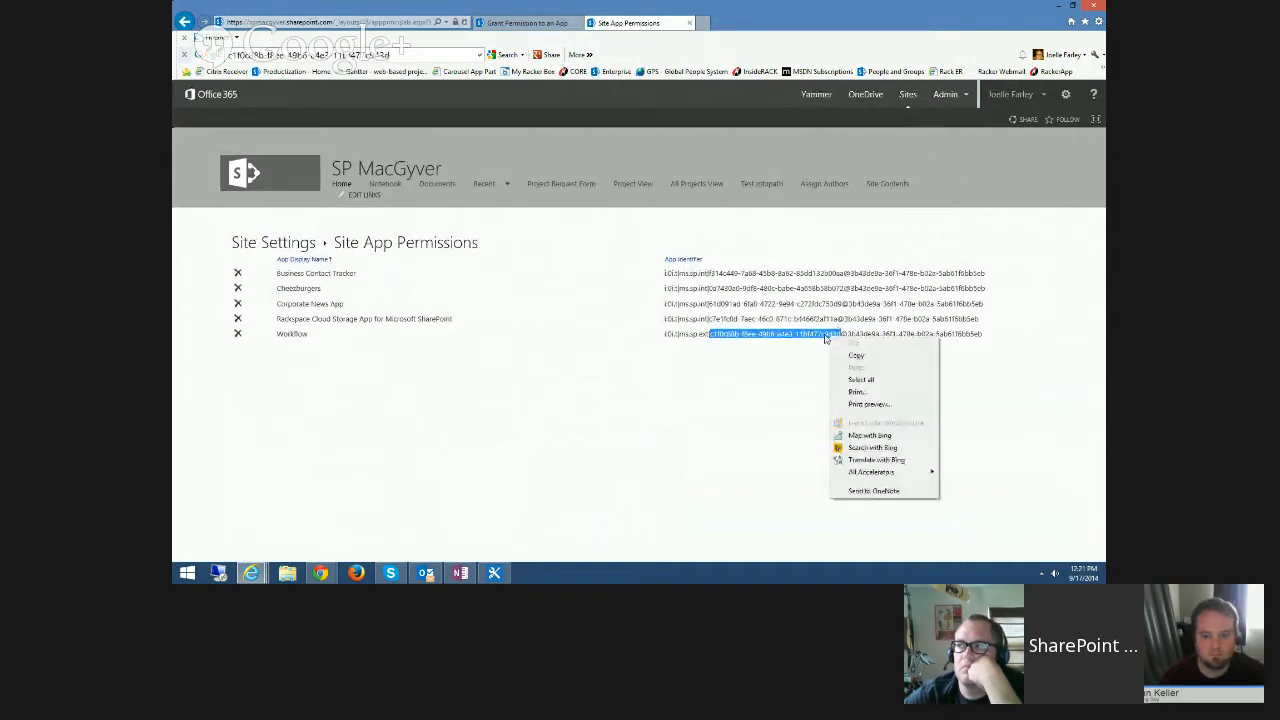
click(848, 354)
click(520, 22)
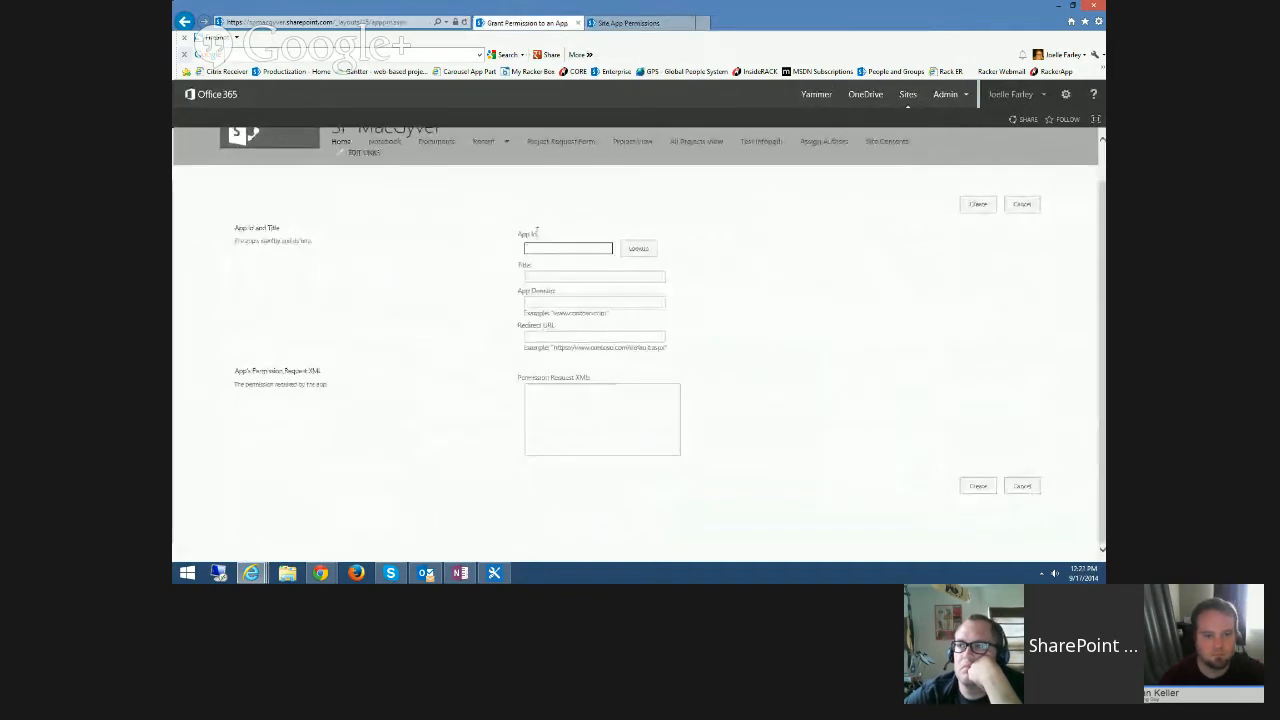
right_click(538, 245)
click(571, 289)
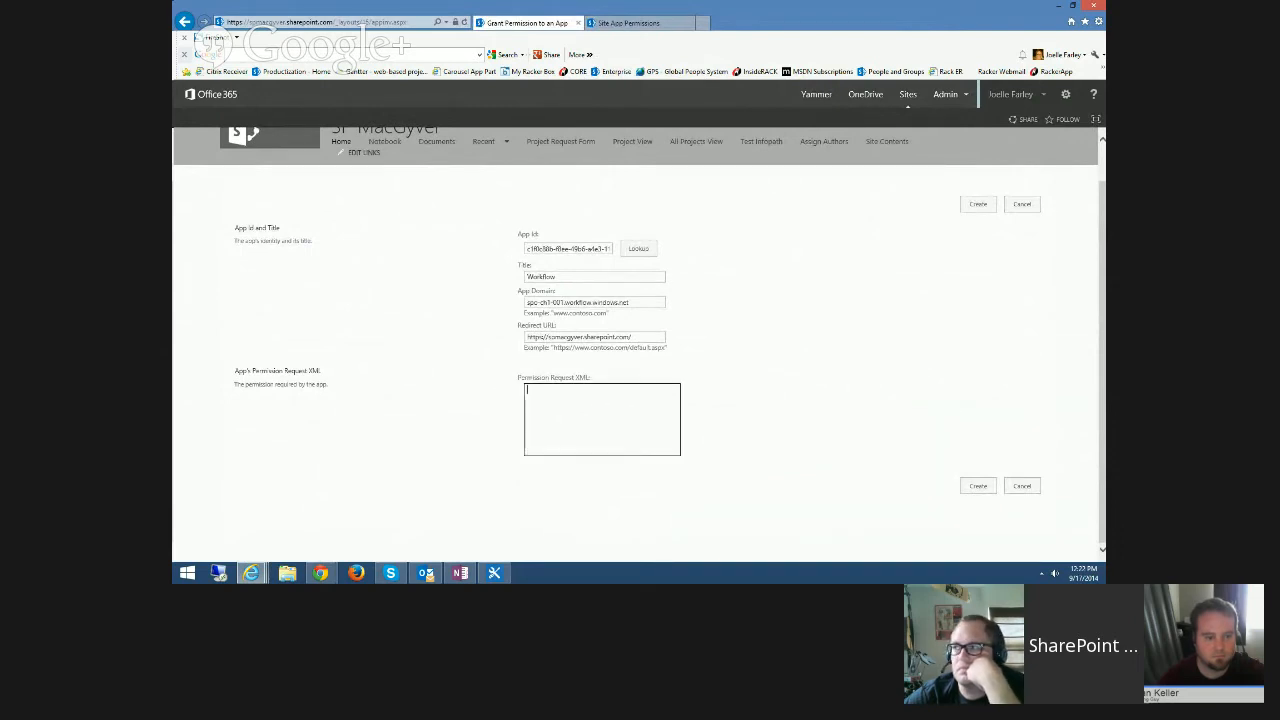
key(alt+Tab)
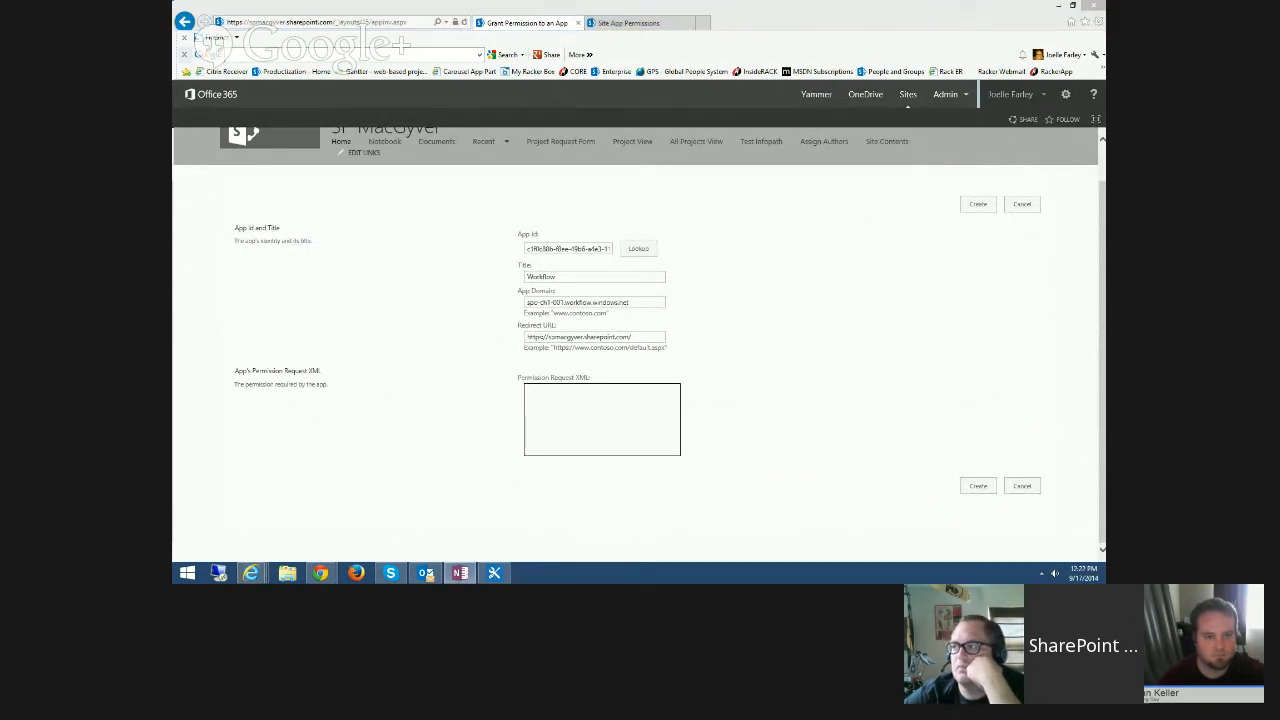
click(535, 395)
key(ctrl+v)
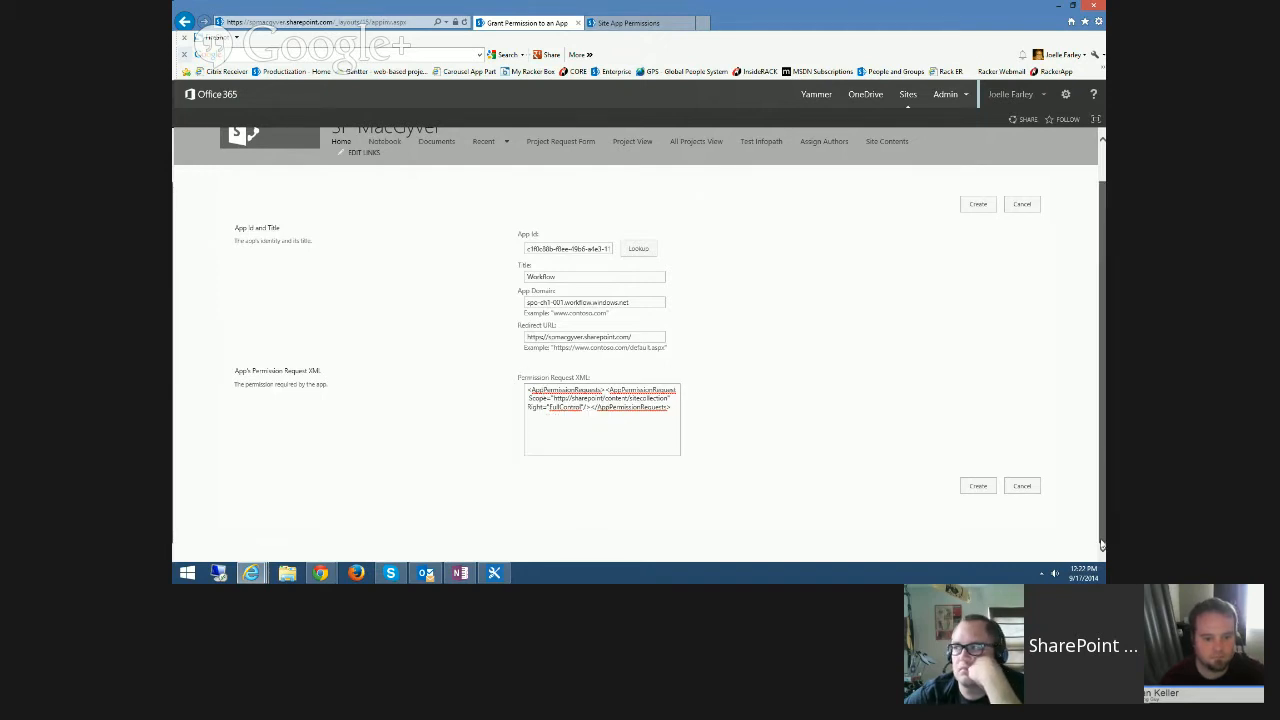
Enlarge the page to 250% and examine the scope and right in the permission request XML.
click(1098, 21)
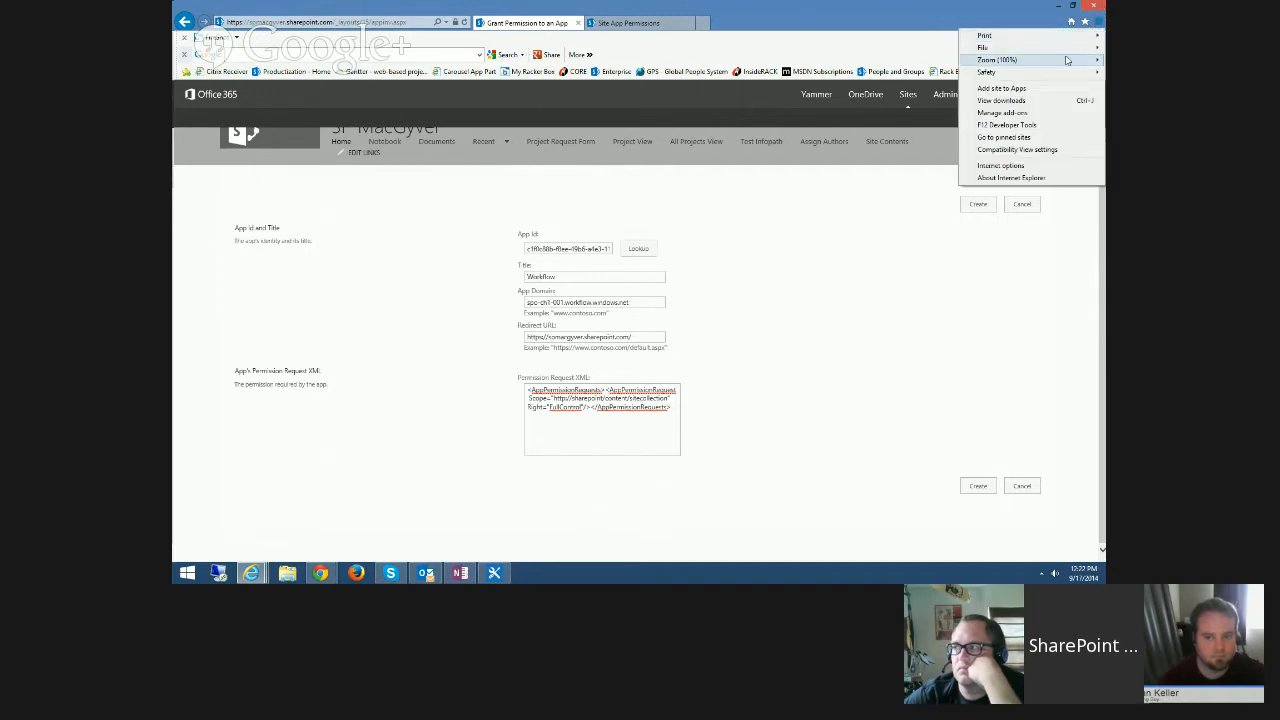
mouse_move(1063, 62)
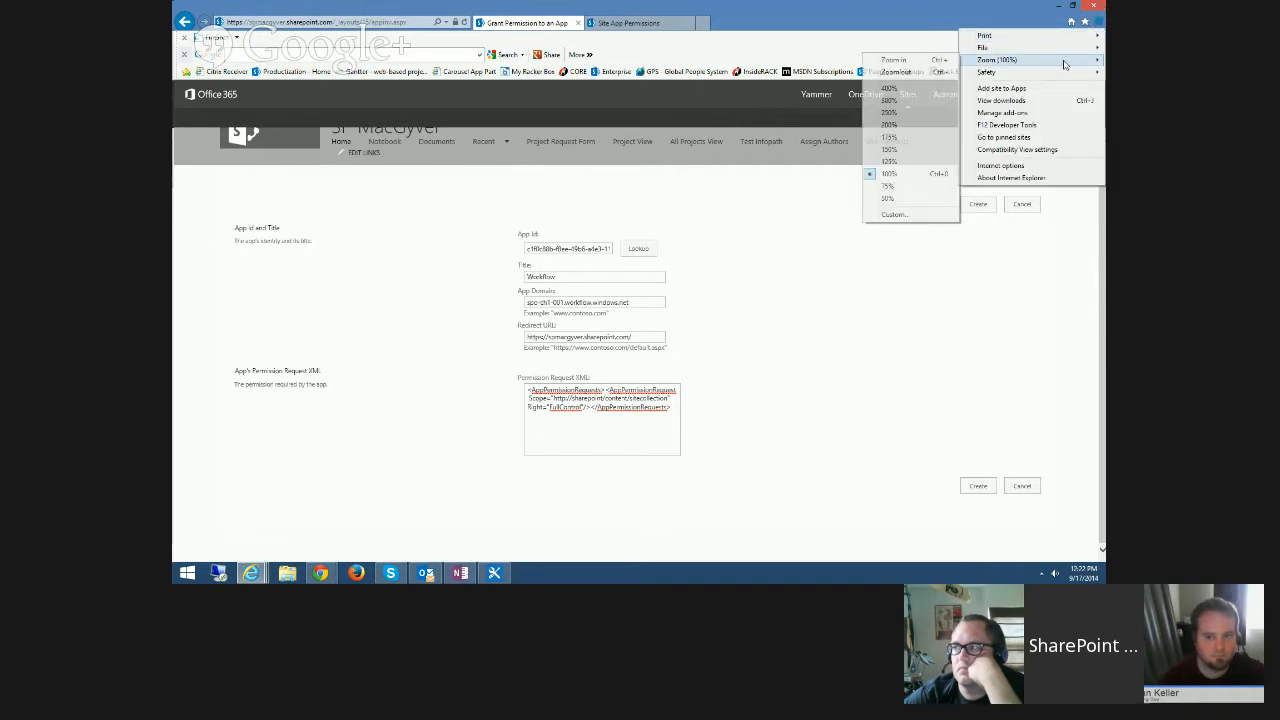
click(907, 112)
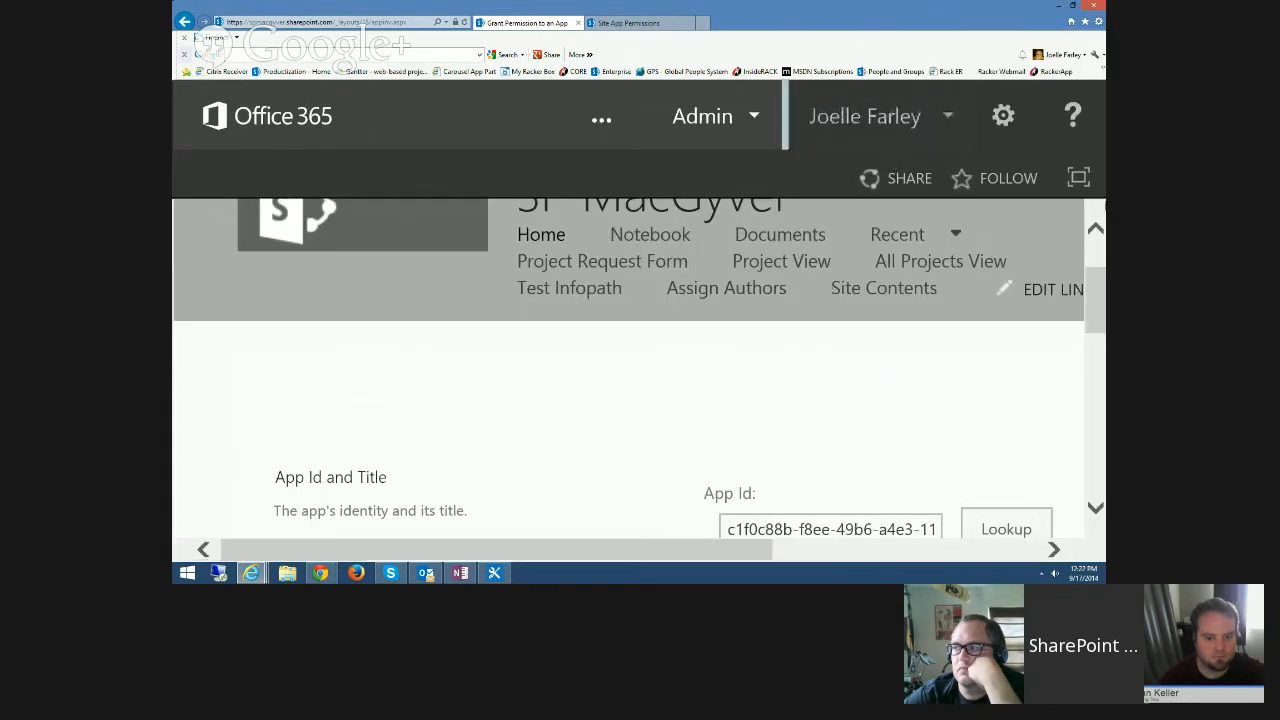
drag(1100, 279, 1103, 385)
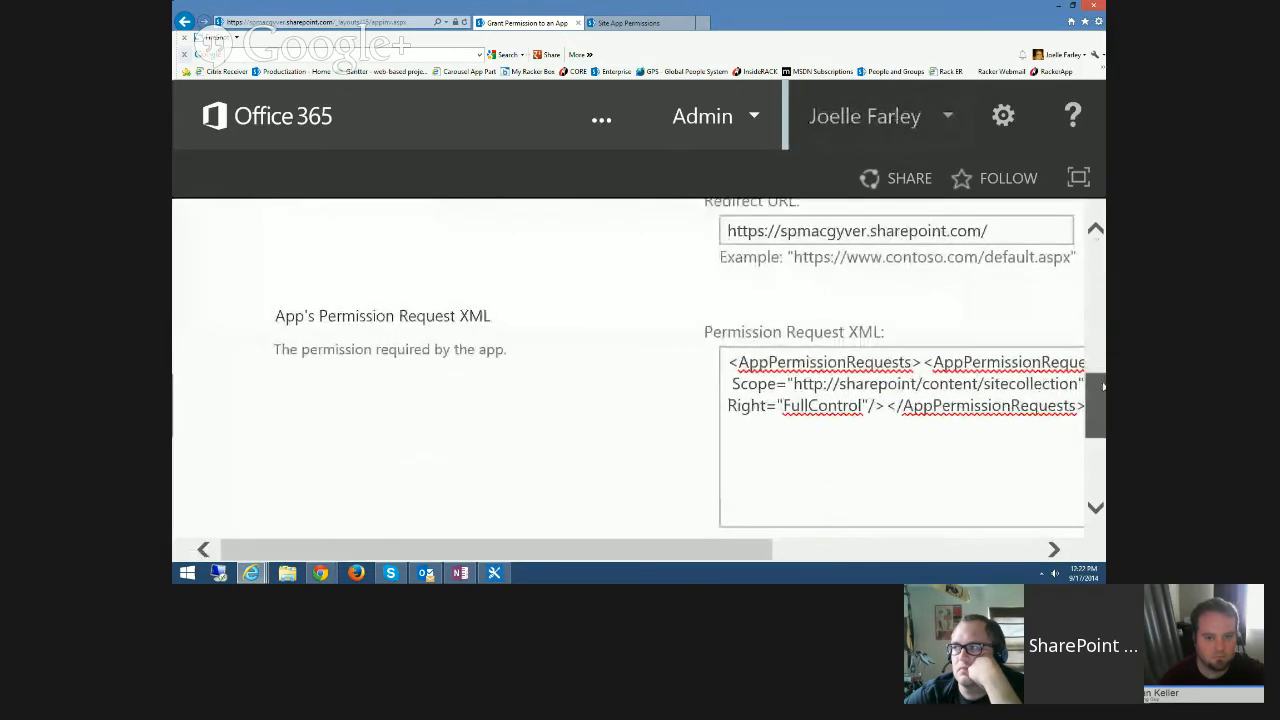
drag(460, 550, 598, 560)
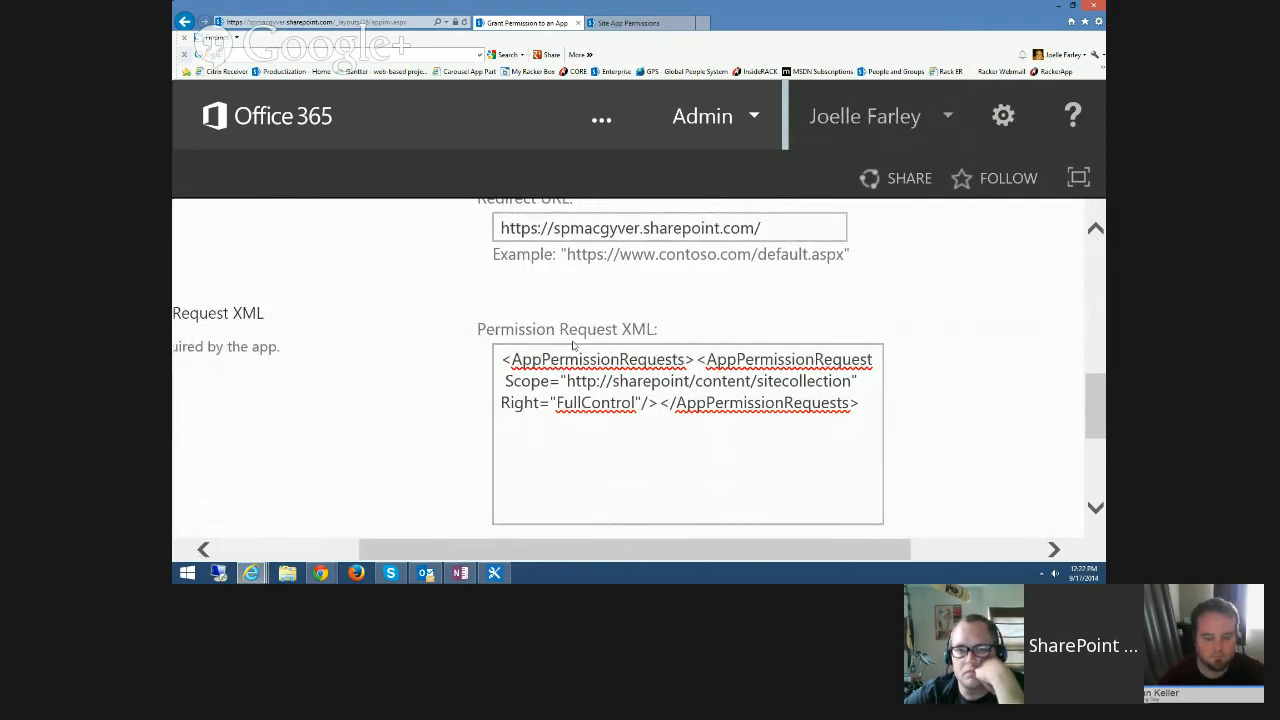
scroll(463, 372, up, 1)
scroll(465, 372, down, 1)
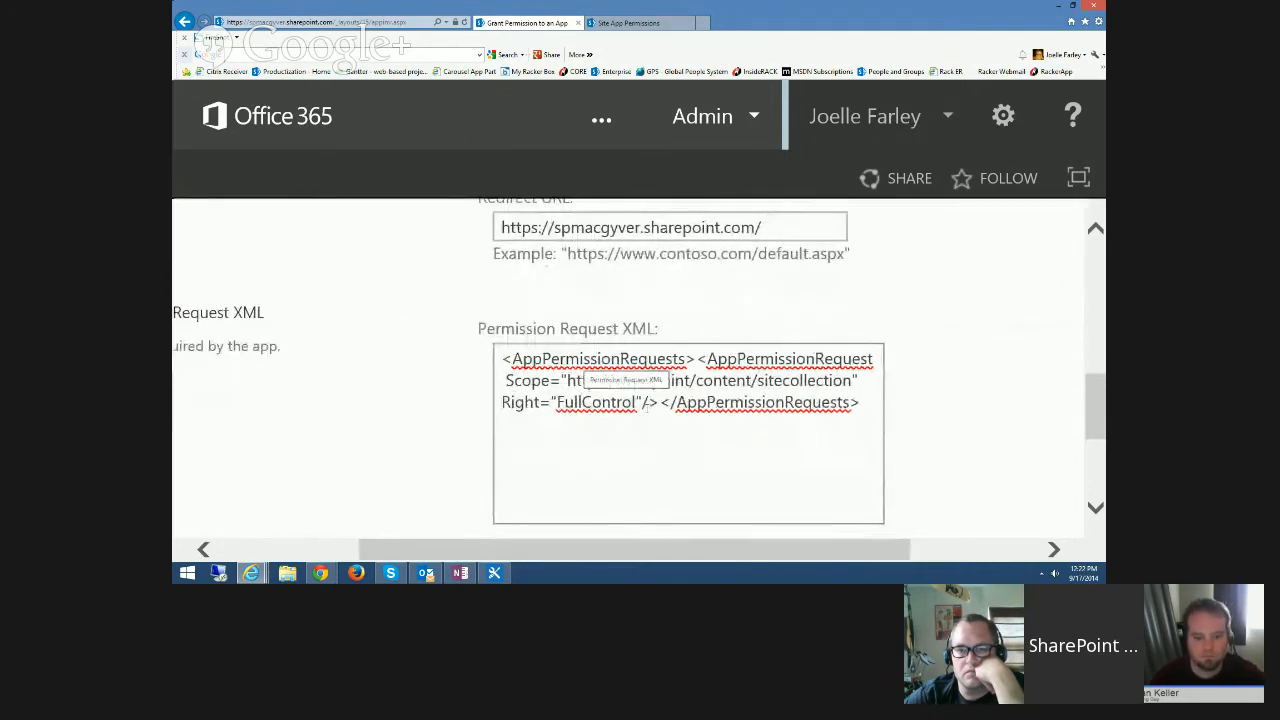
scroll(645, 403, down, 2)
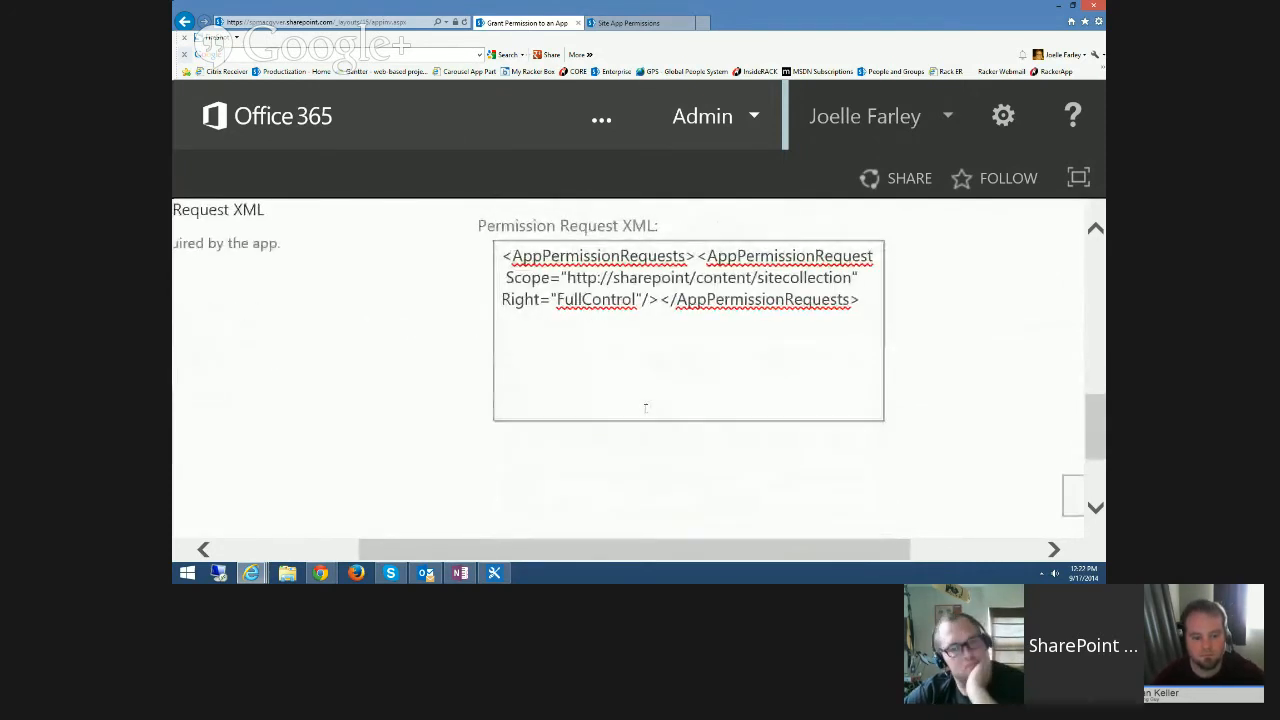
scroll(645, 405, up, 1)
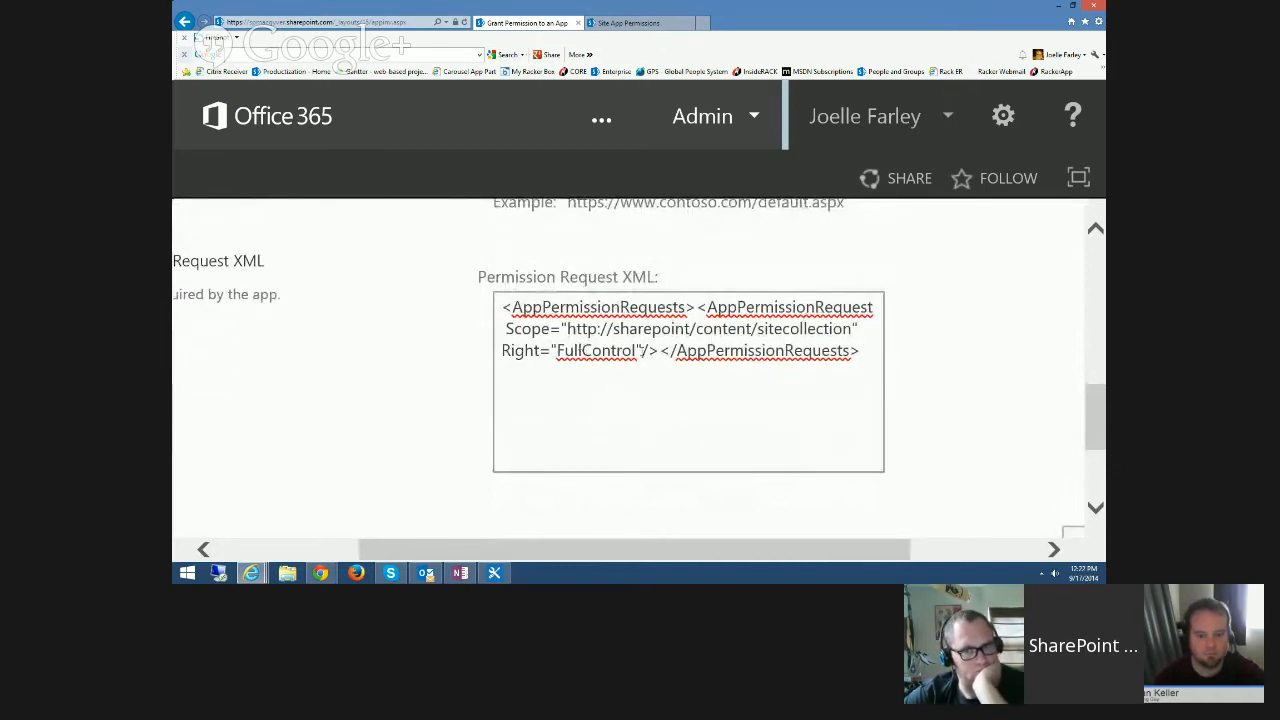
scroll(641, 351, up, 2)
scroll(635, 356, down, 3)
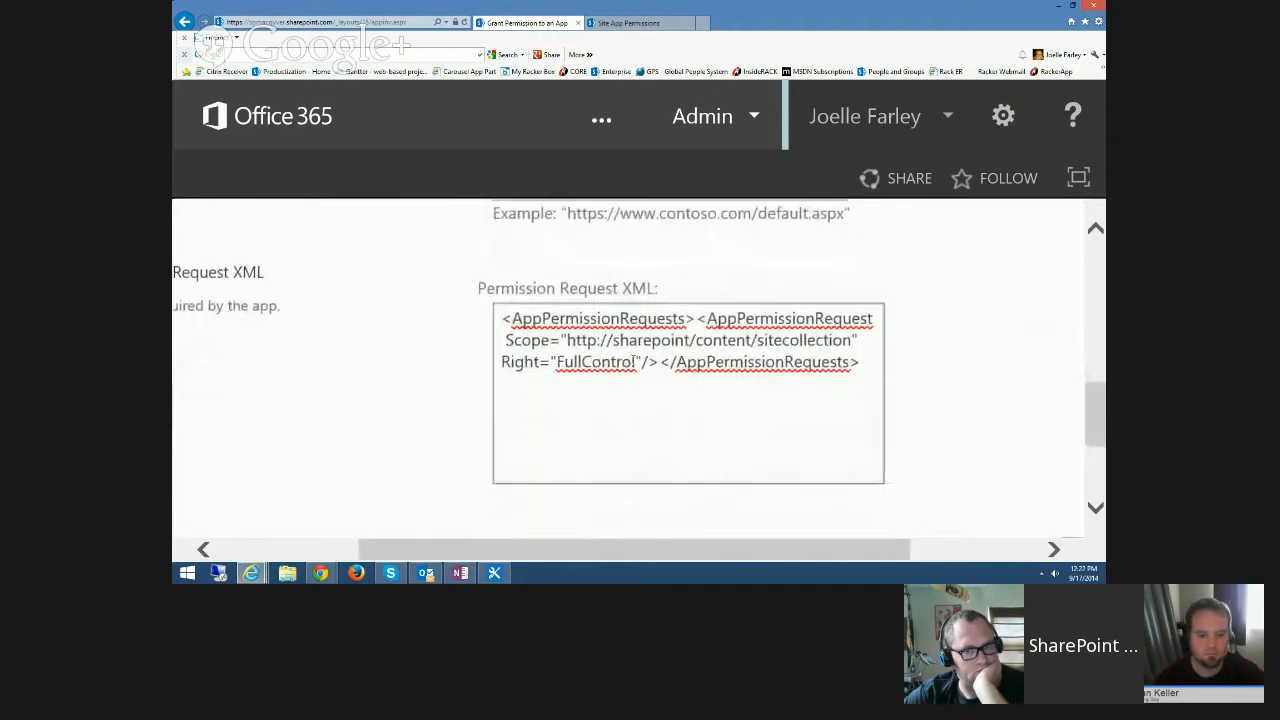
scroll(631, 361, down, 3)
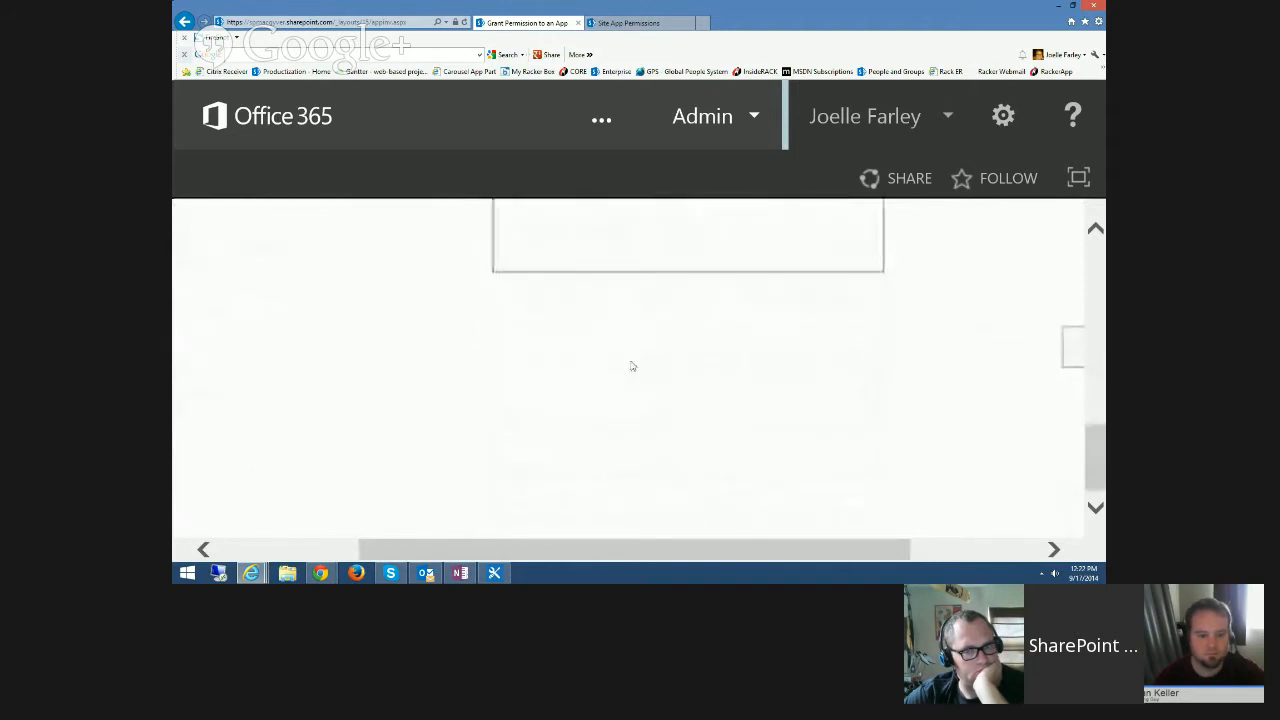
scroll(631, 366, up, 6)
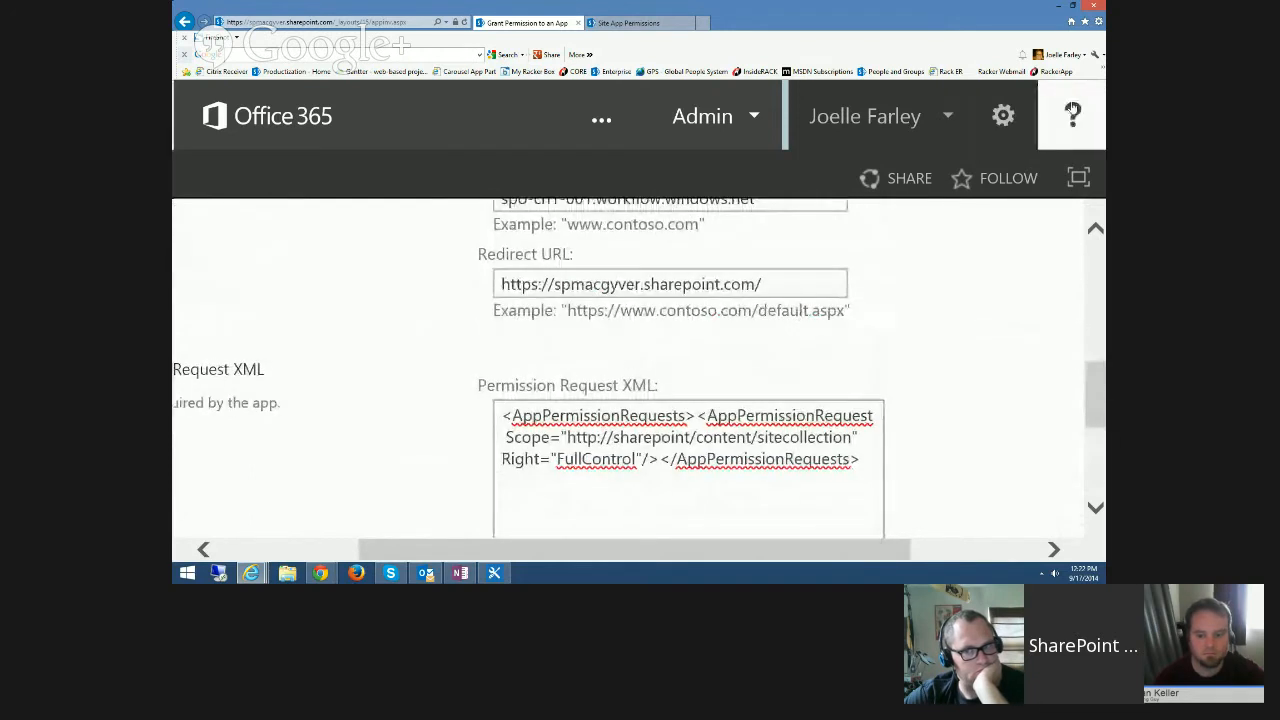
Restore the page zoom to 100% and cancel the app permission form.
click(1097, 23)
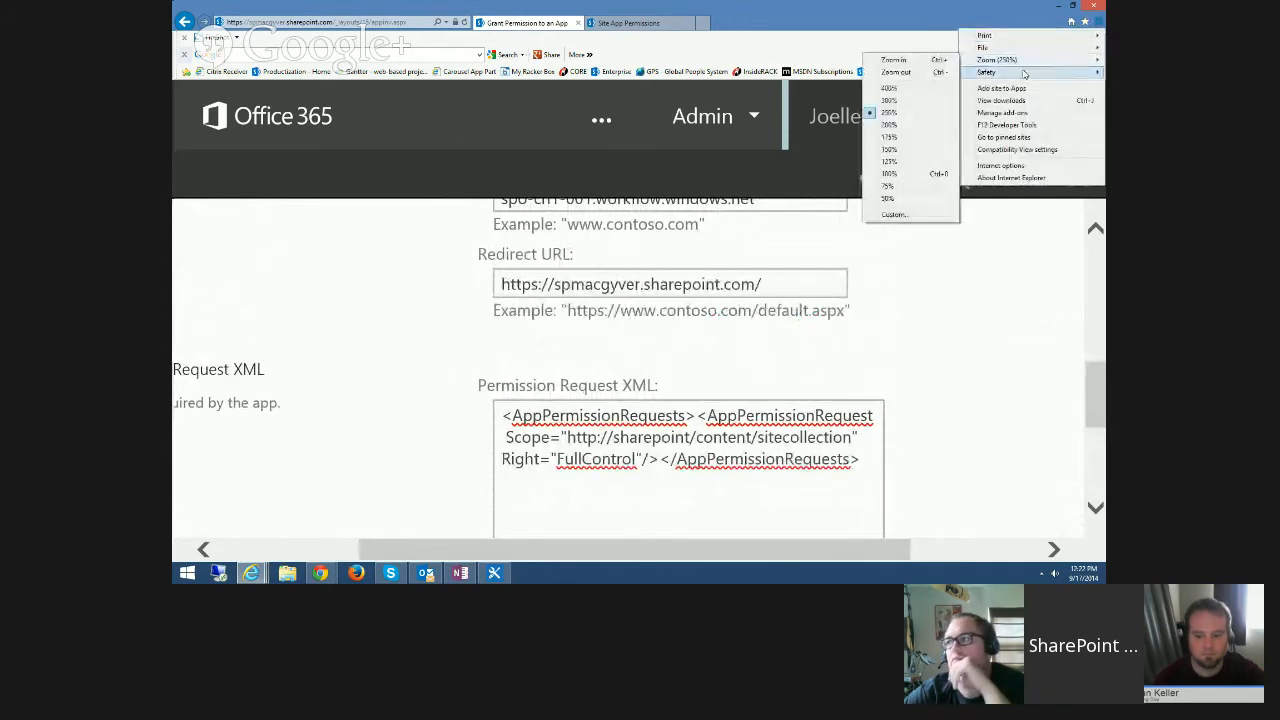
click(893, 174)
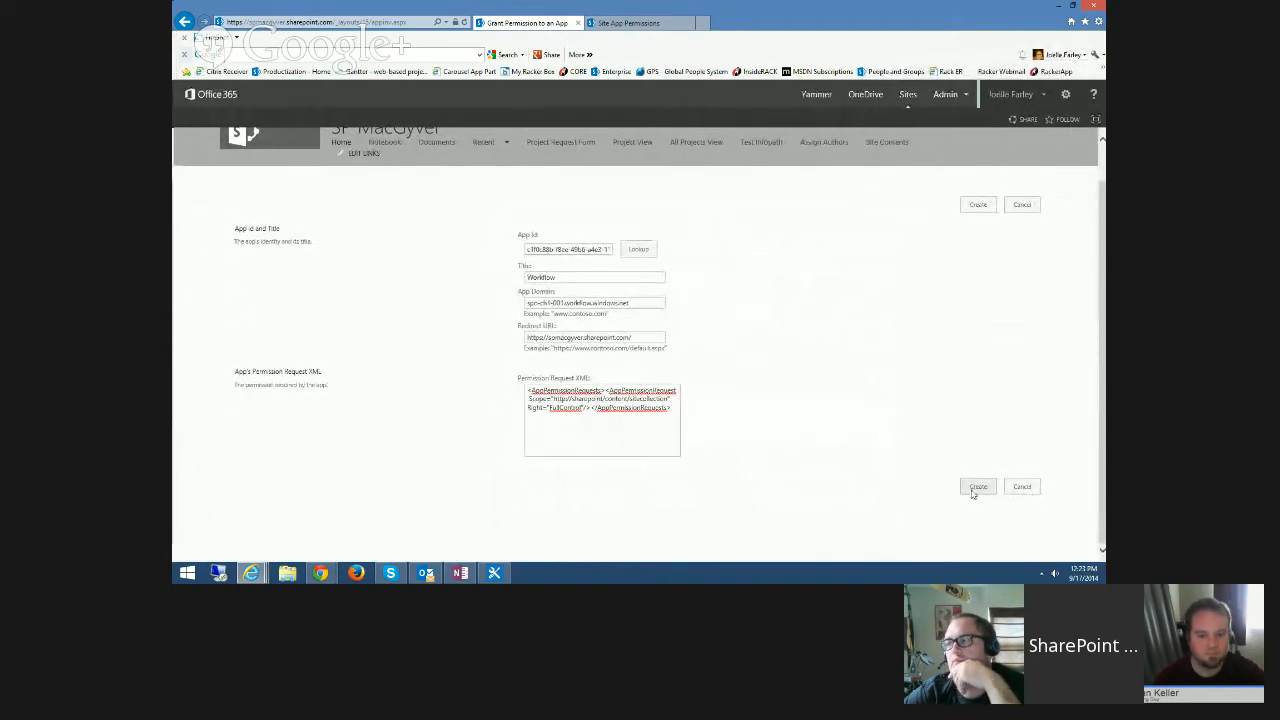
click(1022, 487)
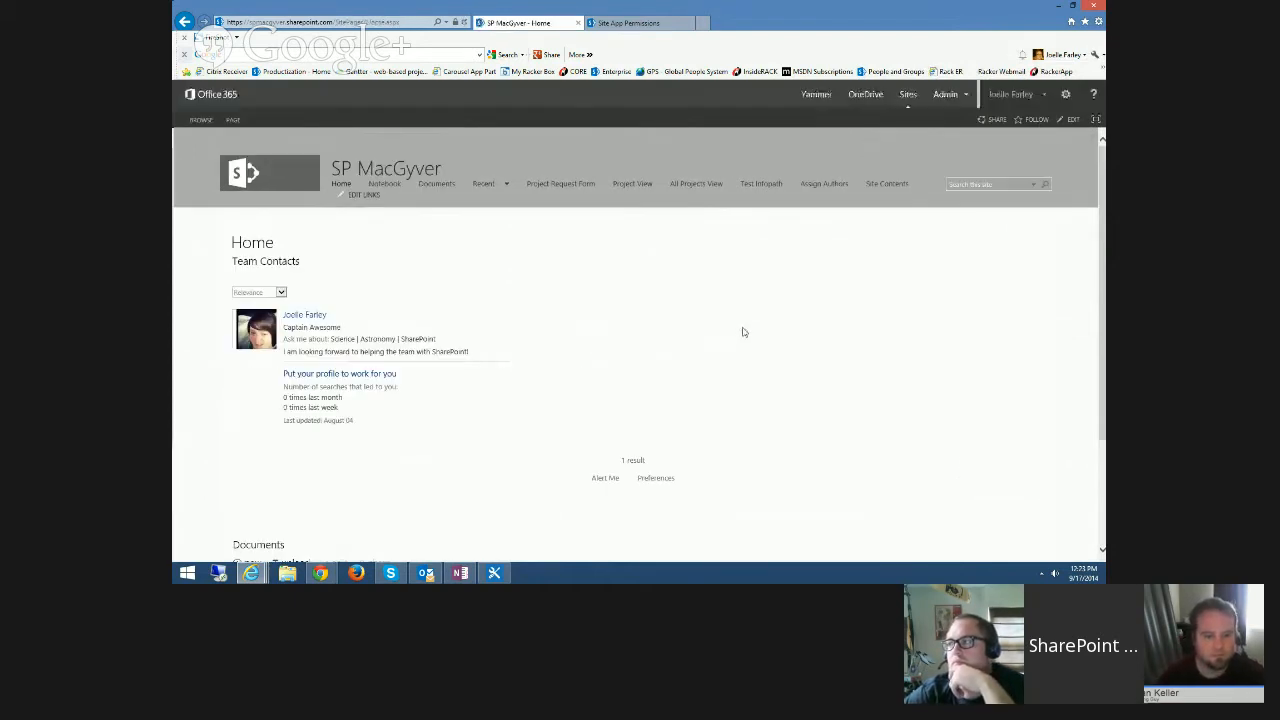
Switch to SharePoint Designer and examine the list of available workflow actions and the Log and Call HTTP Web Service actions in the App Step.
click(494, 572)
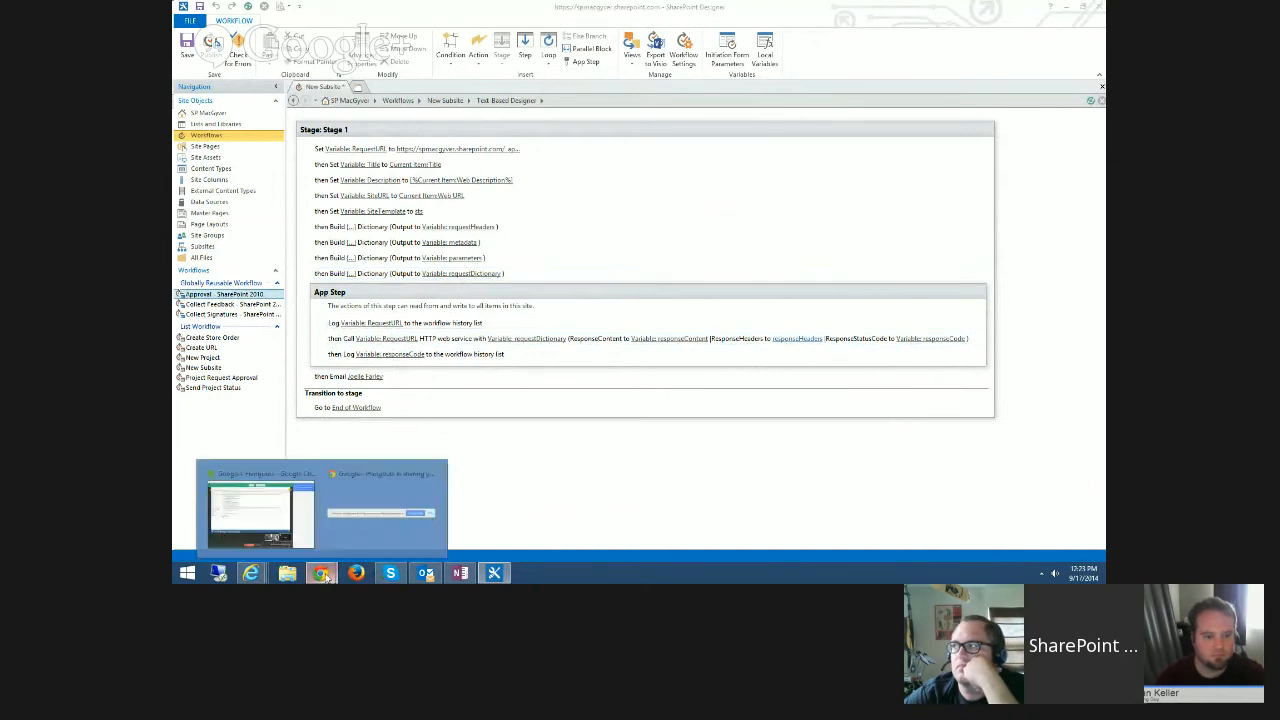
click(282, 526)
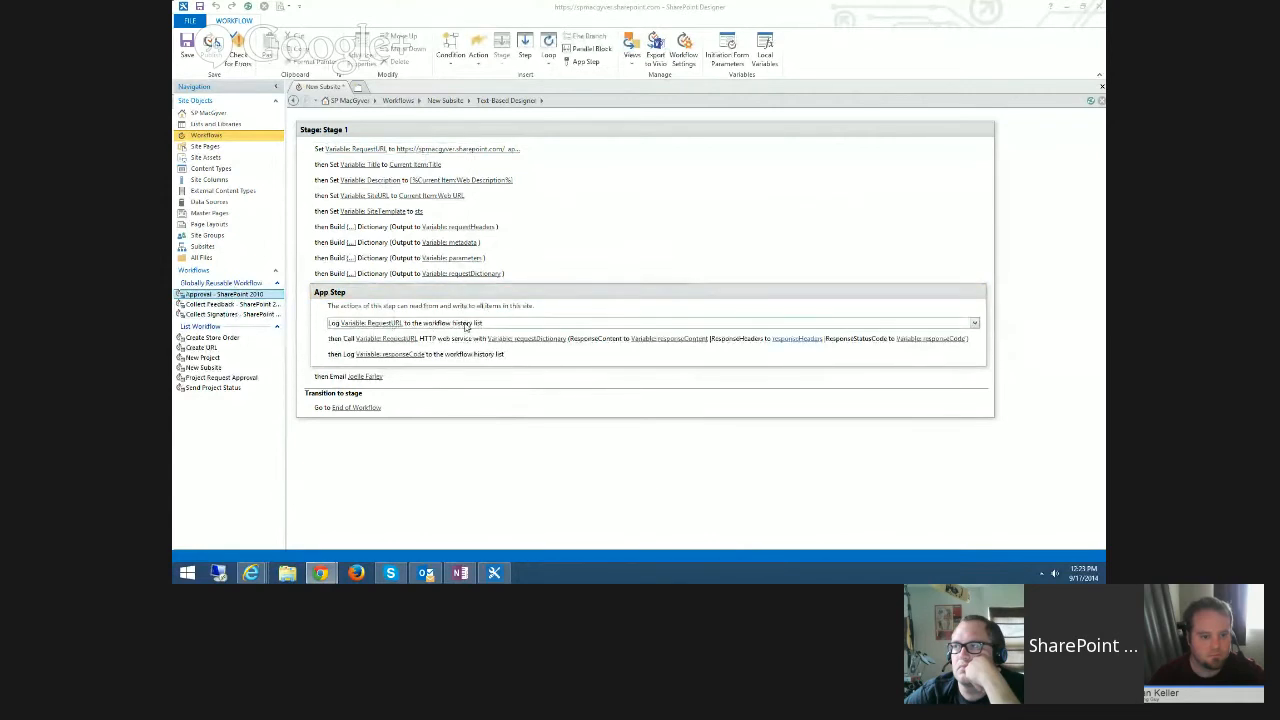
click(480, 60)
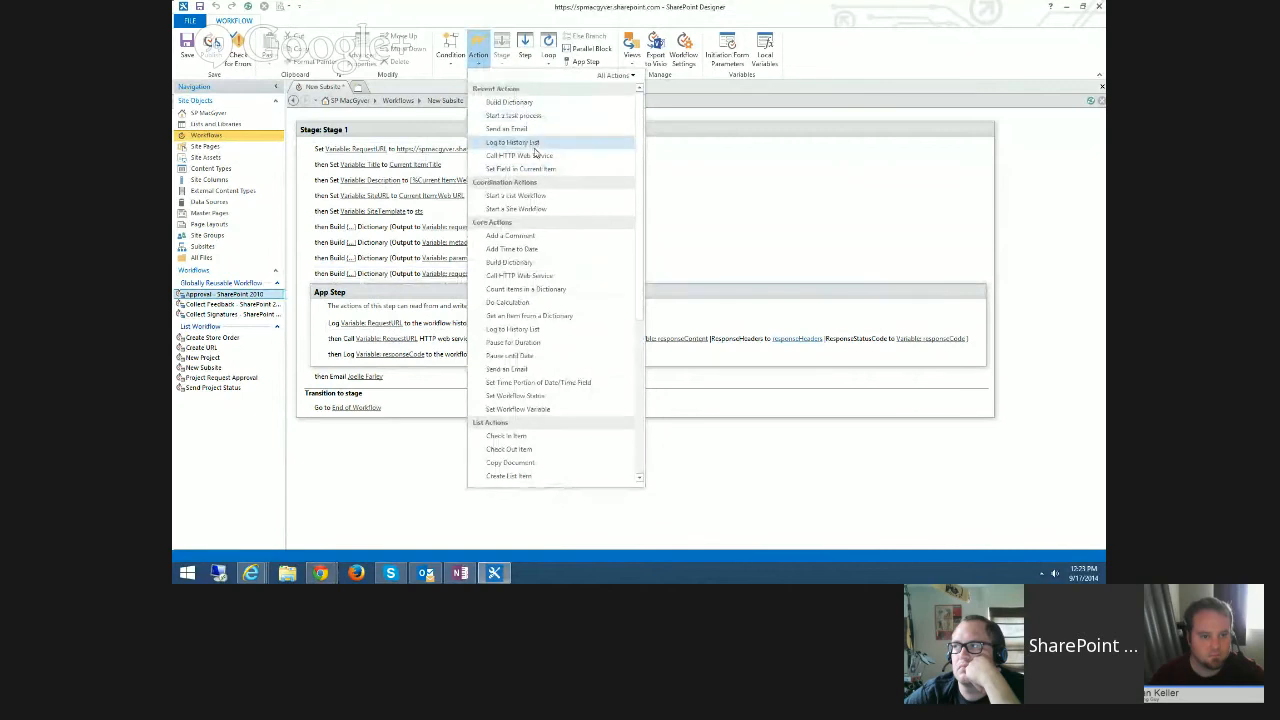
click(368, 326)
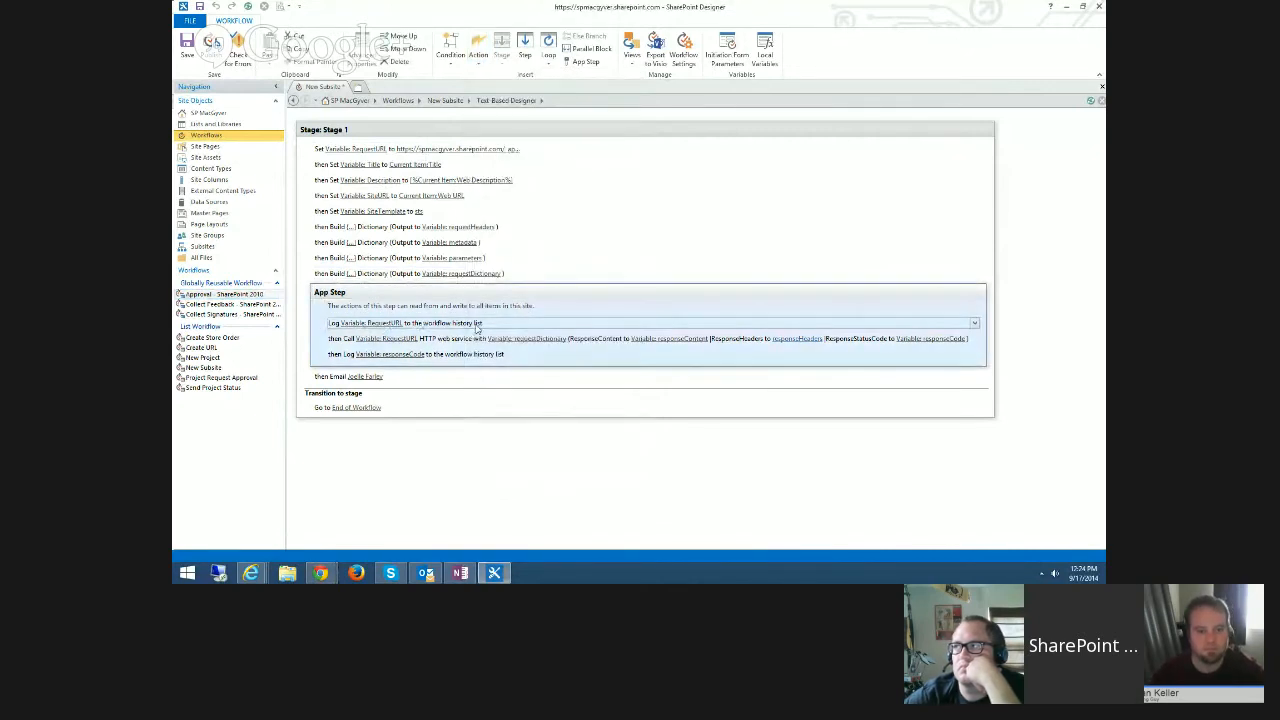
click(333, 354)
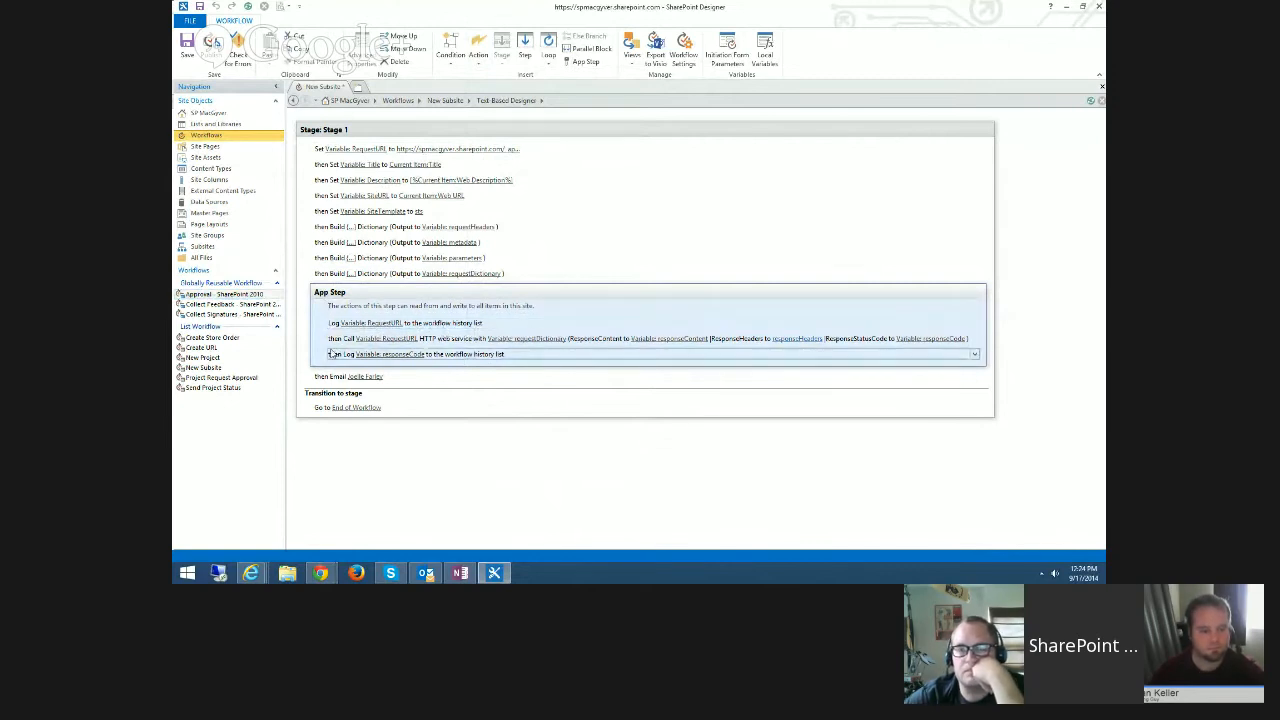
click(427, 325)
click(478, 50)
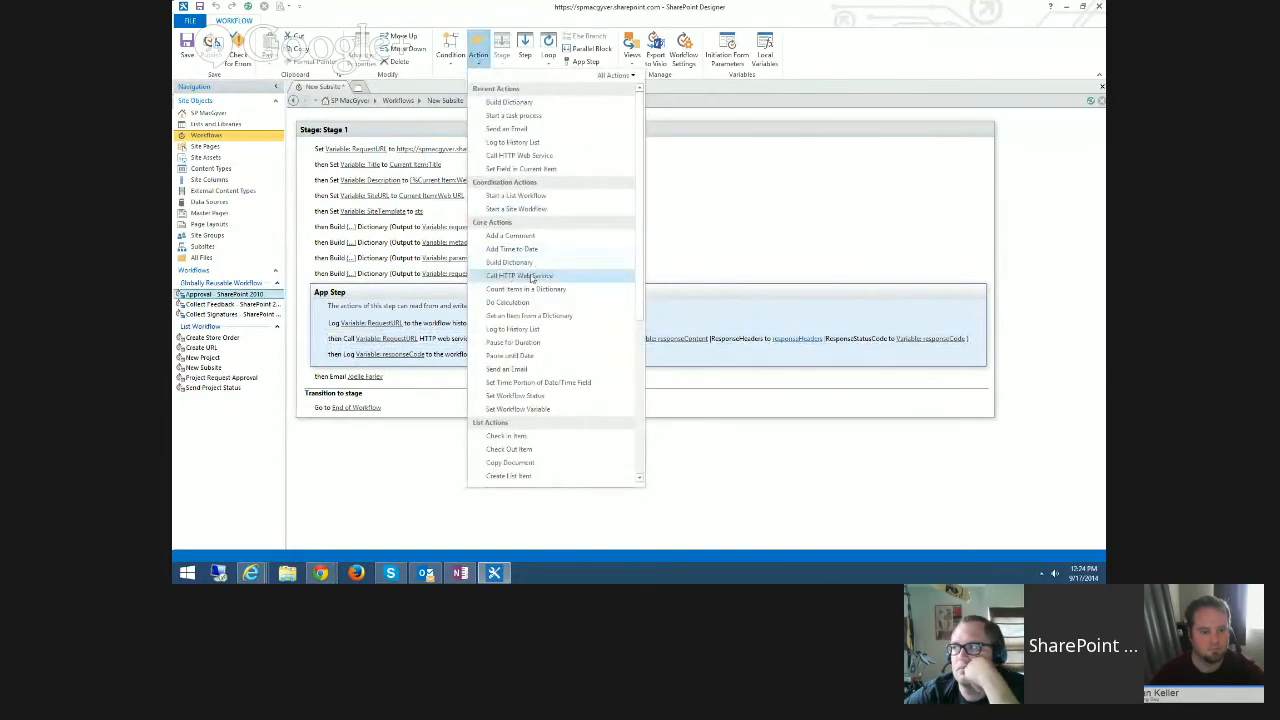
click(340, 340)
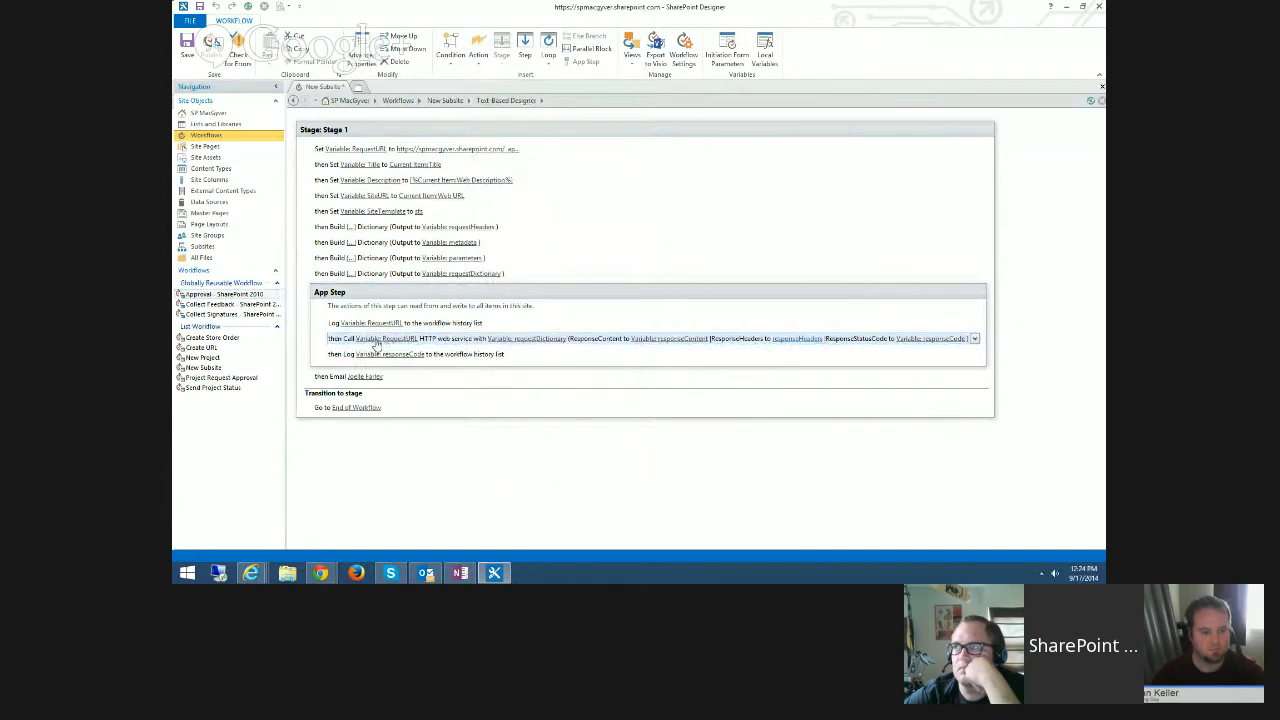
Examine the Call HTTP Web Service action in the App Step: its RequestURL variable, HTTP method choices, request dictionary and response variables.
click(470, 339)
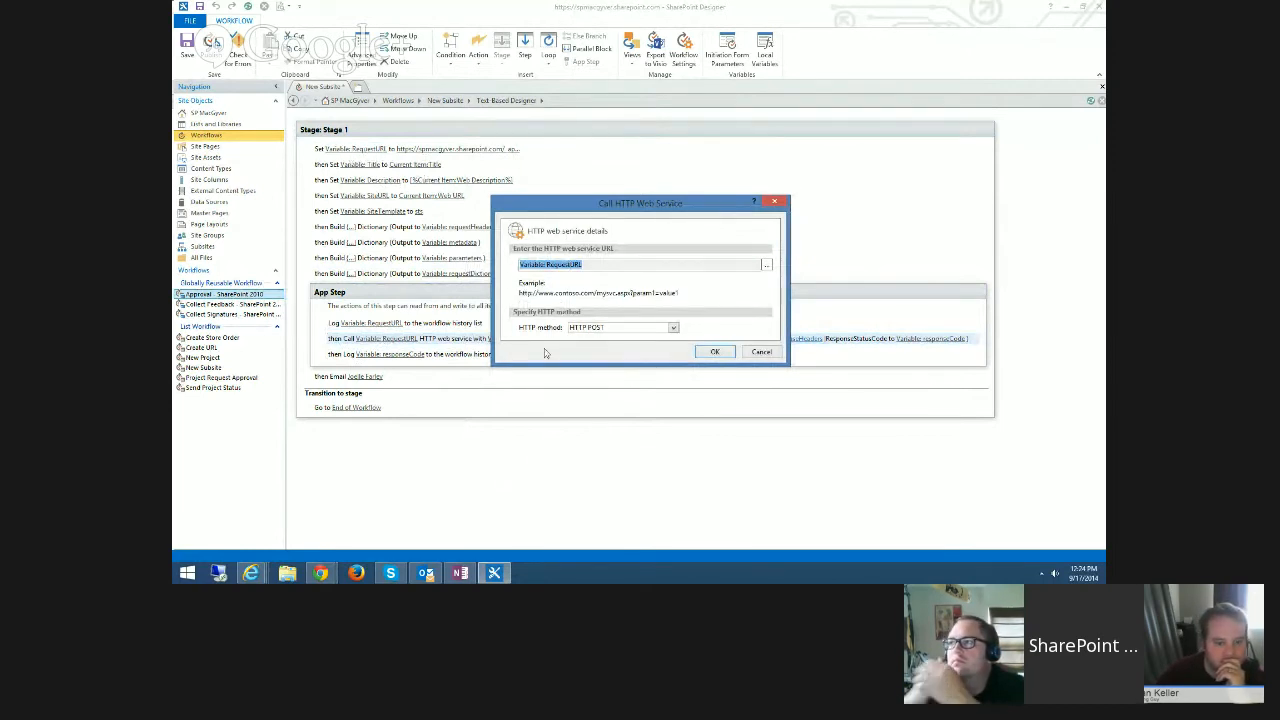
click(612, 329)
click(600, 360)
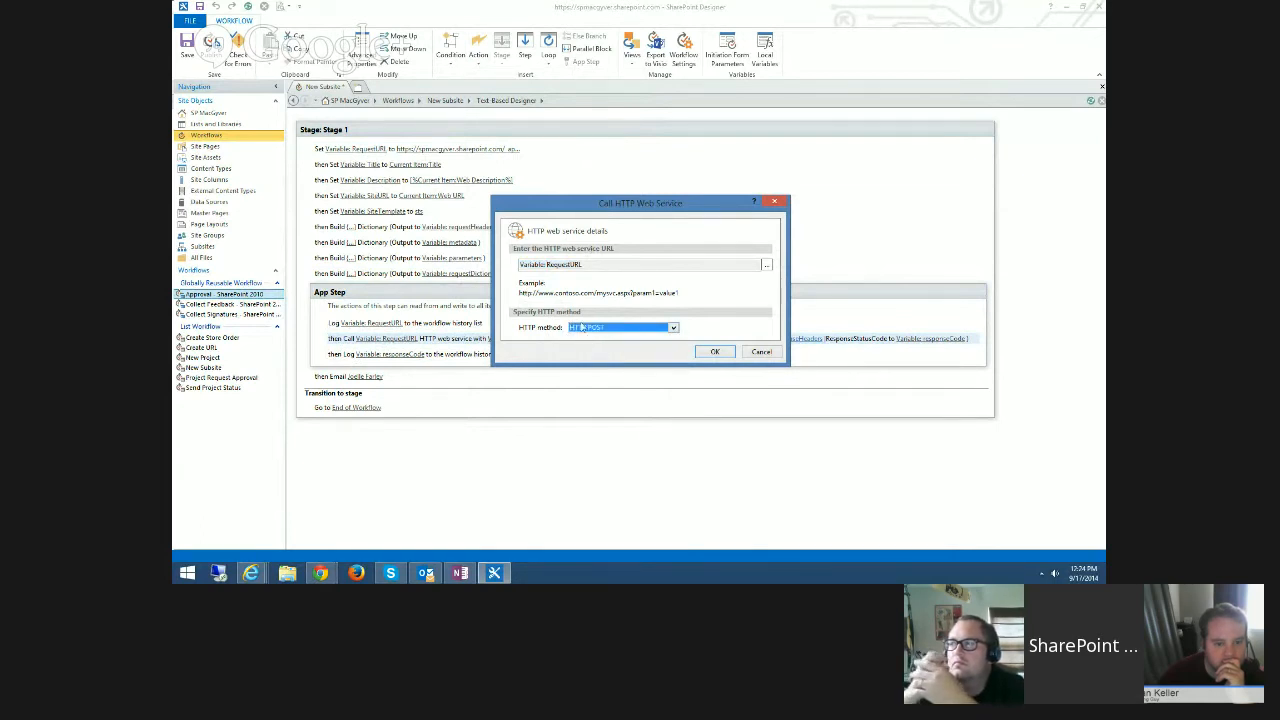
click(712, 352)
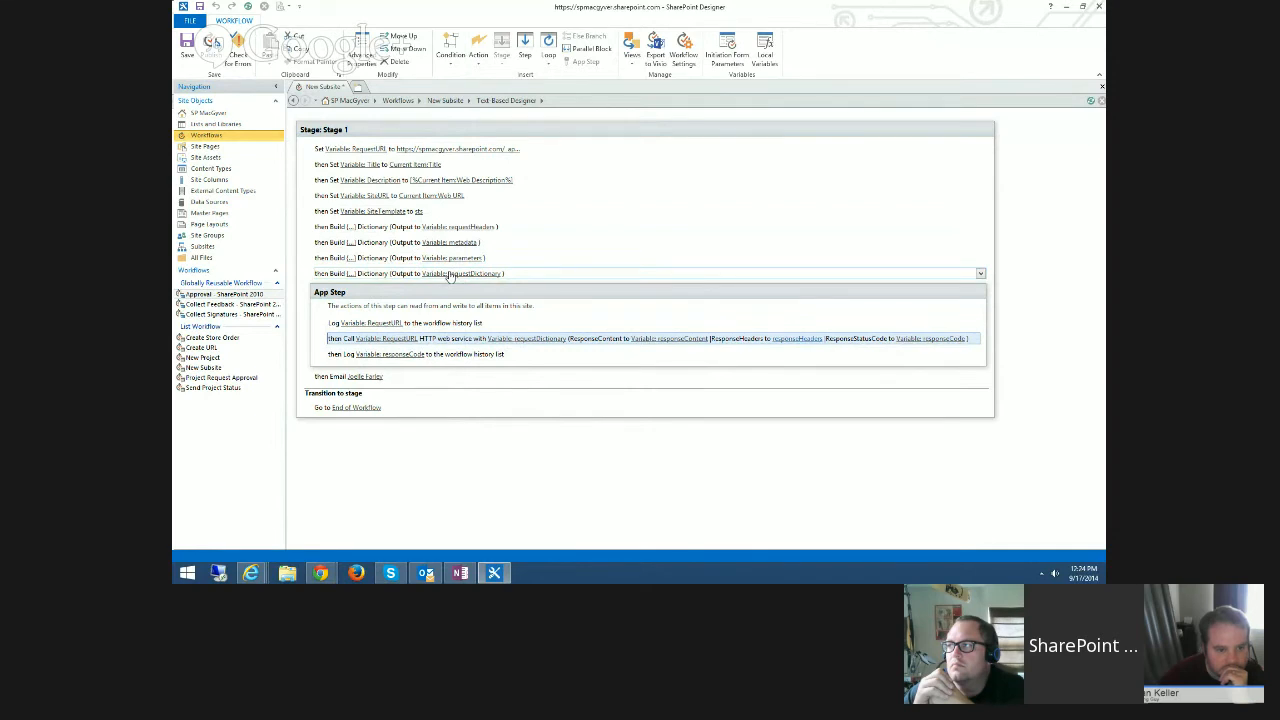
click(519, 347)
click(523, 379)
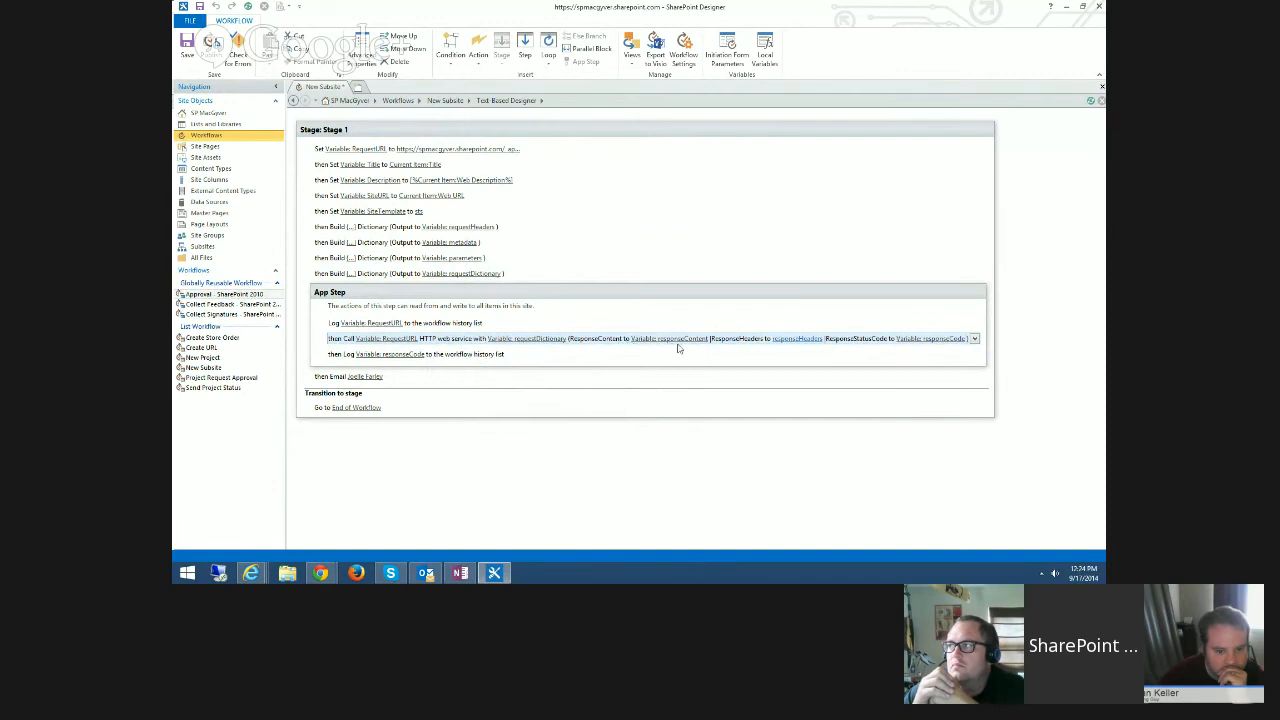
click(790, 340)
click(785, 341)
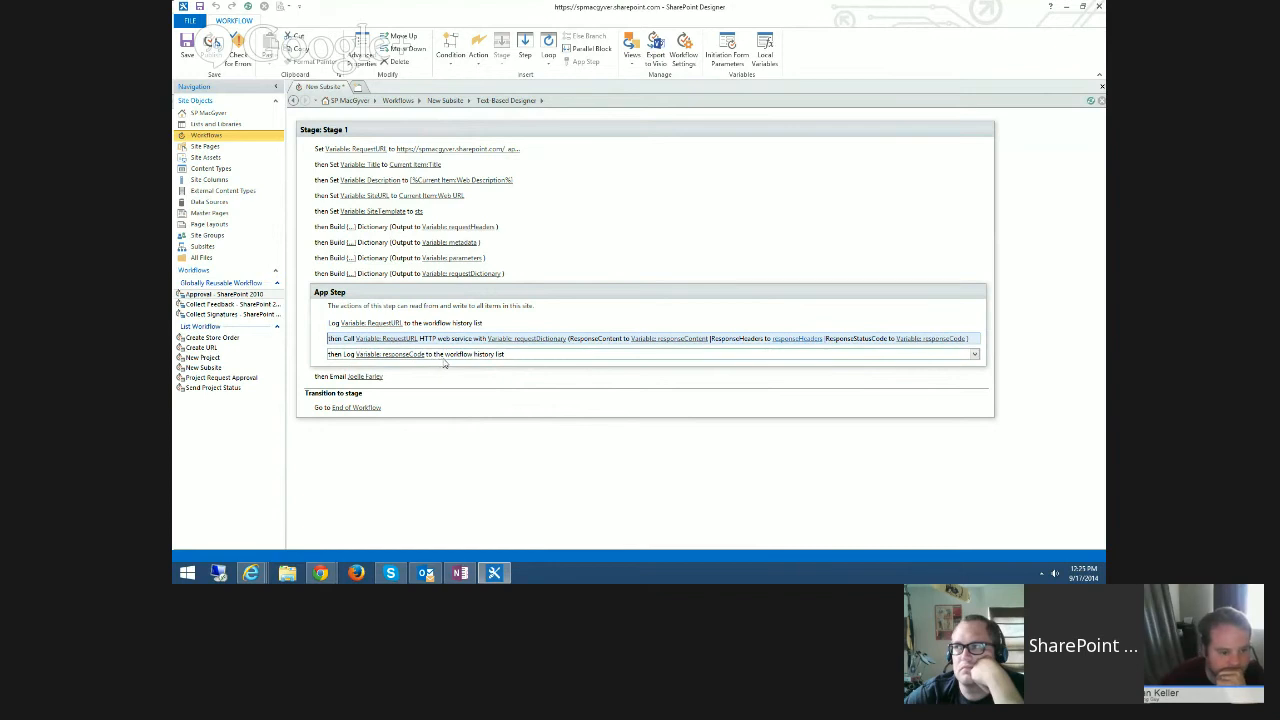
Open the workflow's e-mail action, examine the message subject and body definition, and accept it as is.
click(380, 377)
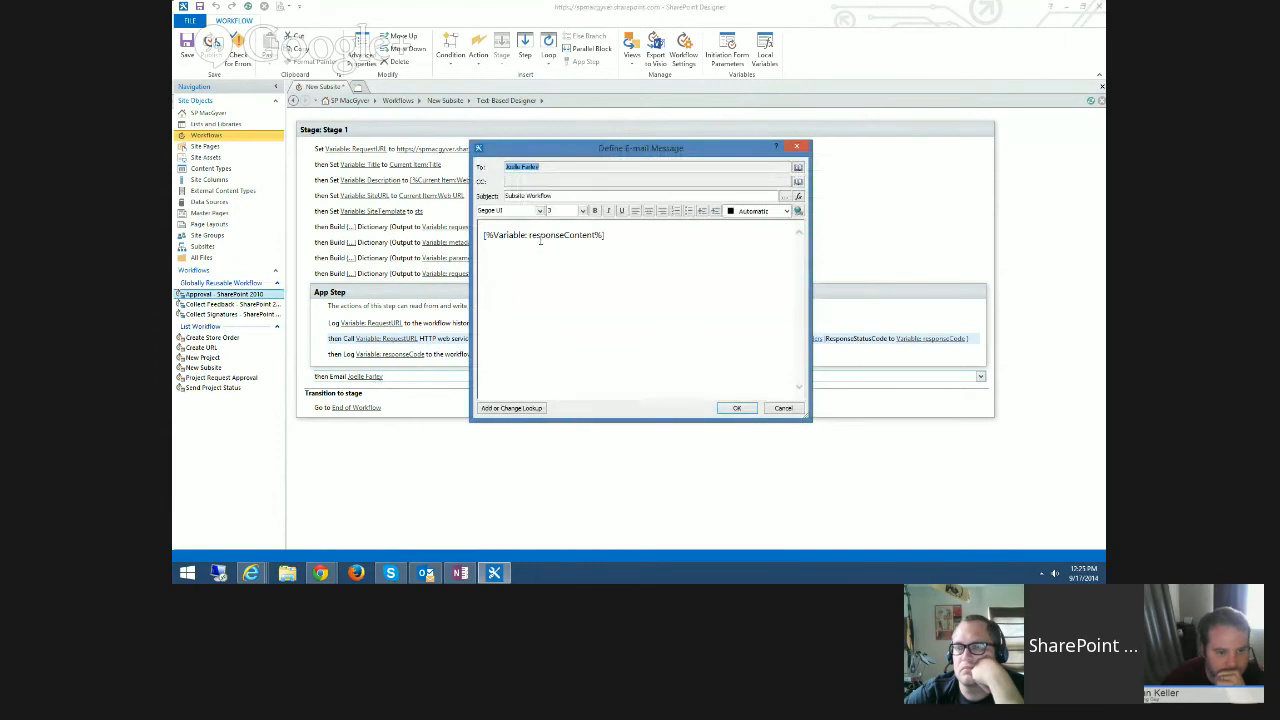
mouse_move(624, 152)
mouse_down()
mouse_move(641, 400)
mouse_move(668, 334)
mouse_move(610, 162)
mouse_up()
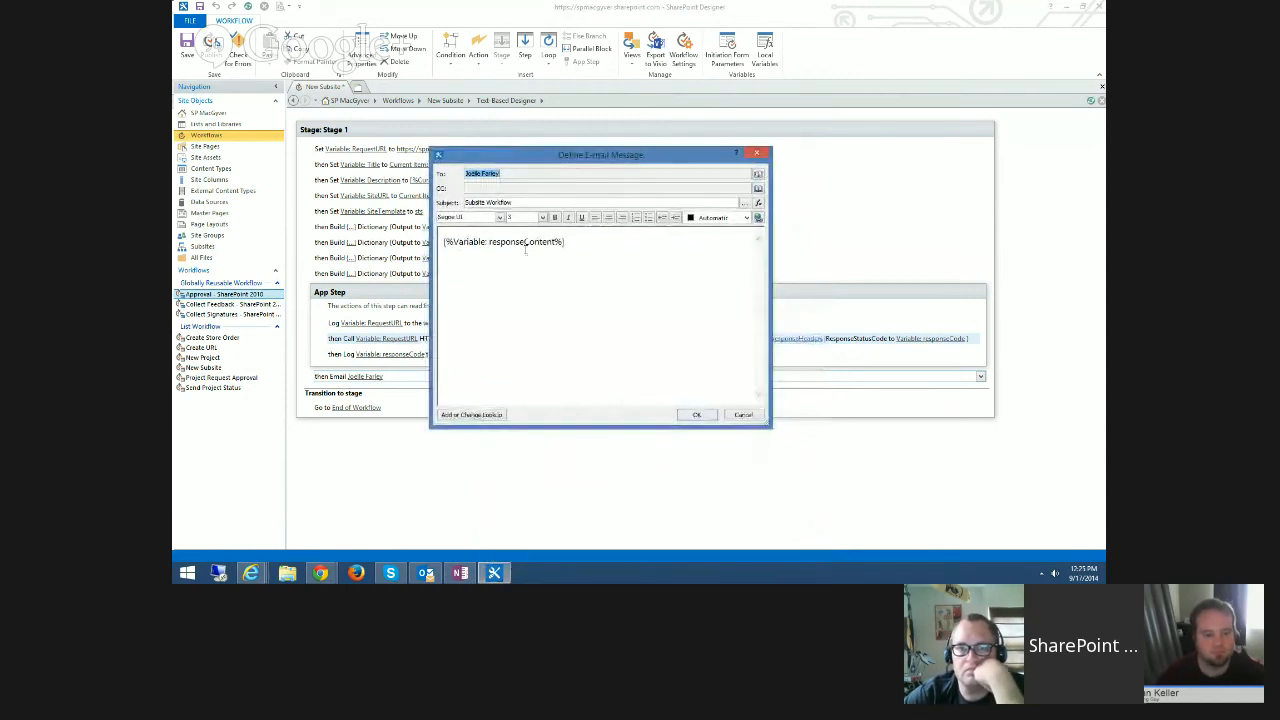
click(697, 415)
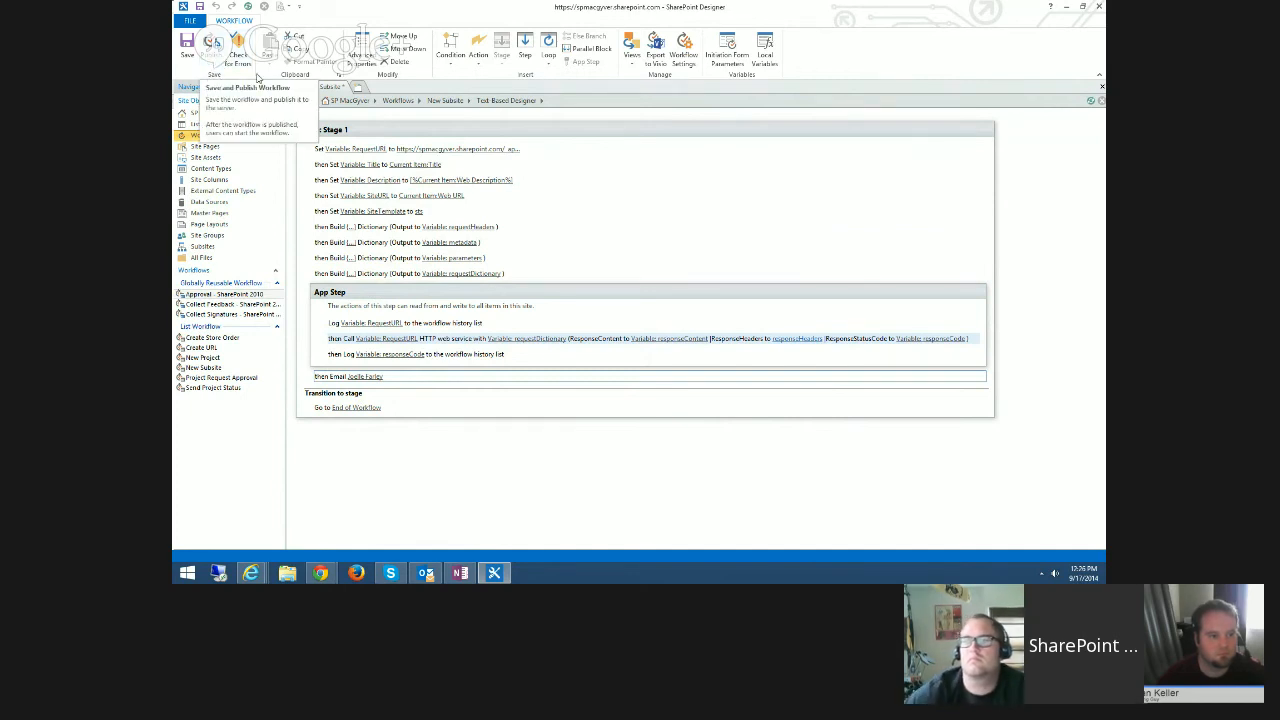
Close the New Subsite workflow without saving changes and open the Create Subsite list in Internet Explorer.
click(1101, 87)
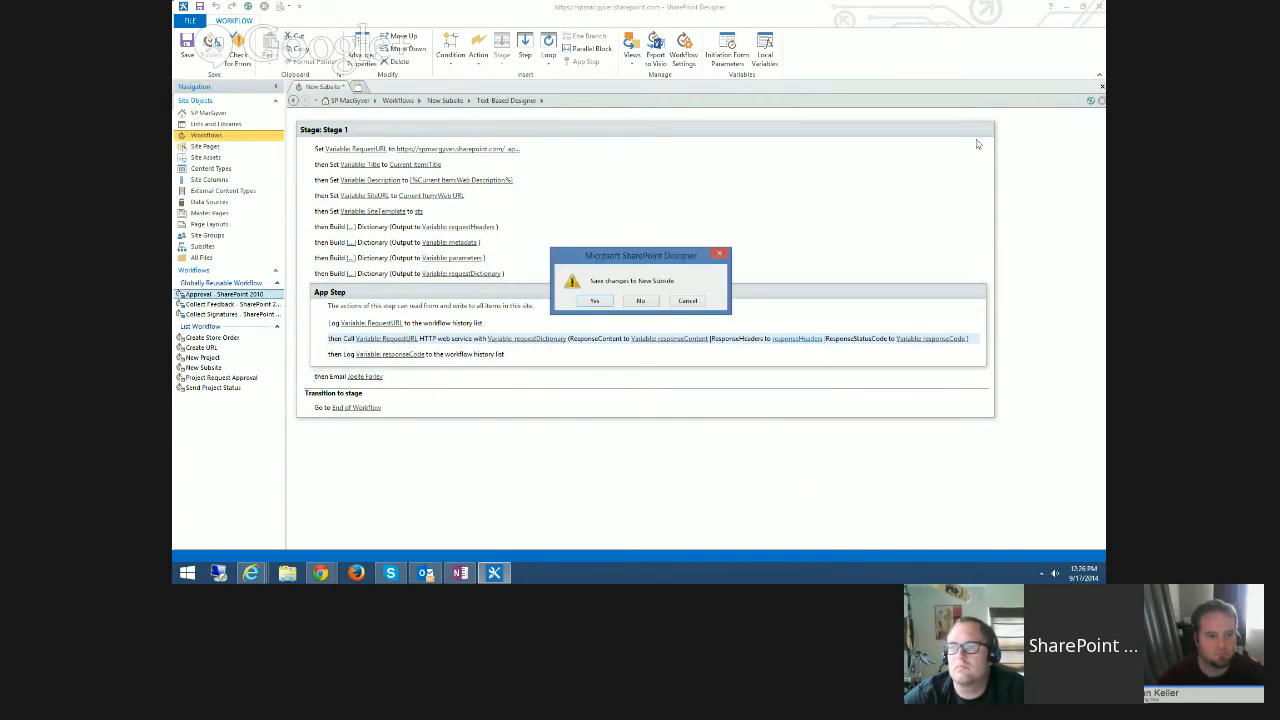
click(640, 301)
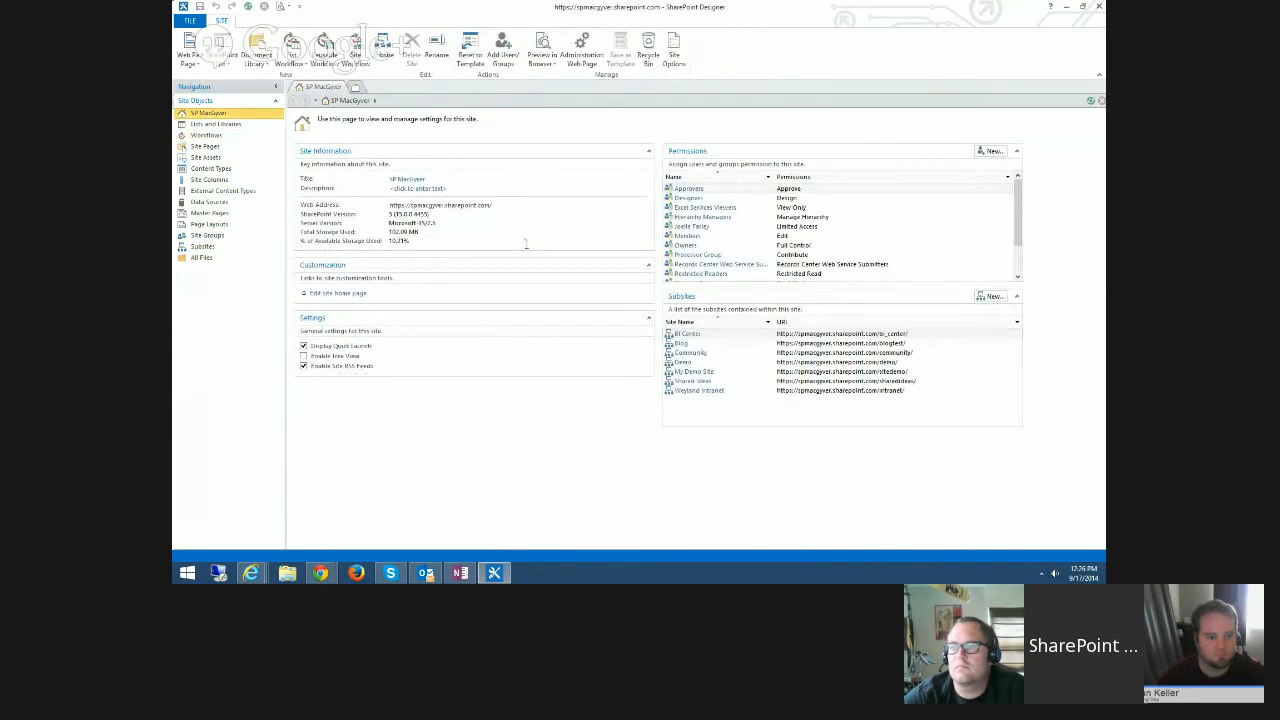
click(251, 573)
click(267, 533)
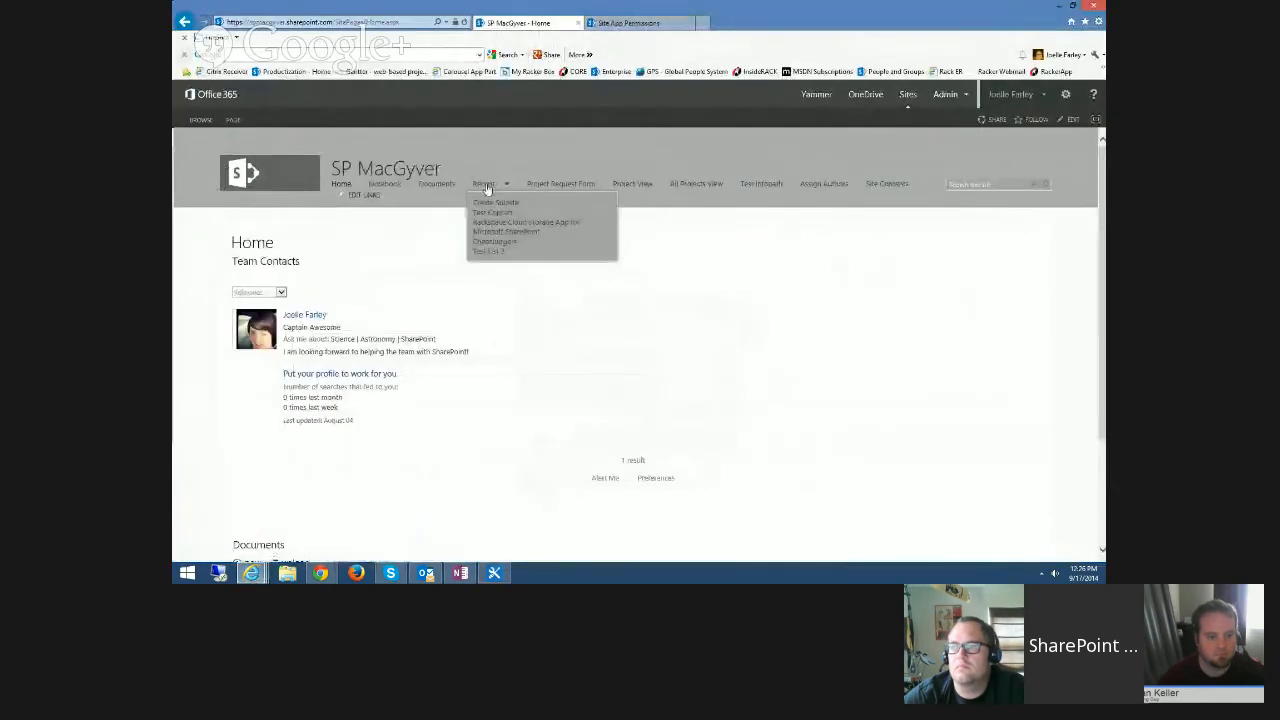
click(489, 204)
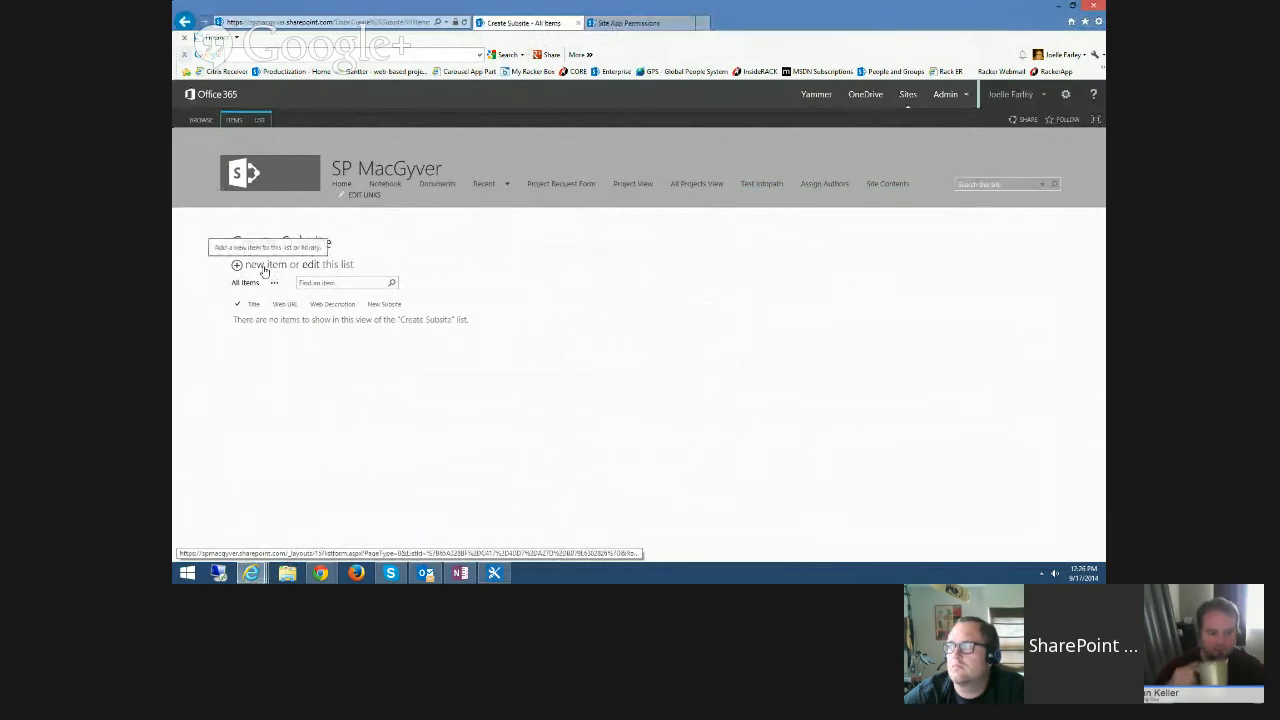
Add a Create Subsite item titled PowerHour with web URL powerhour and web description "This is a test site for my demo".
click(263, 268)
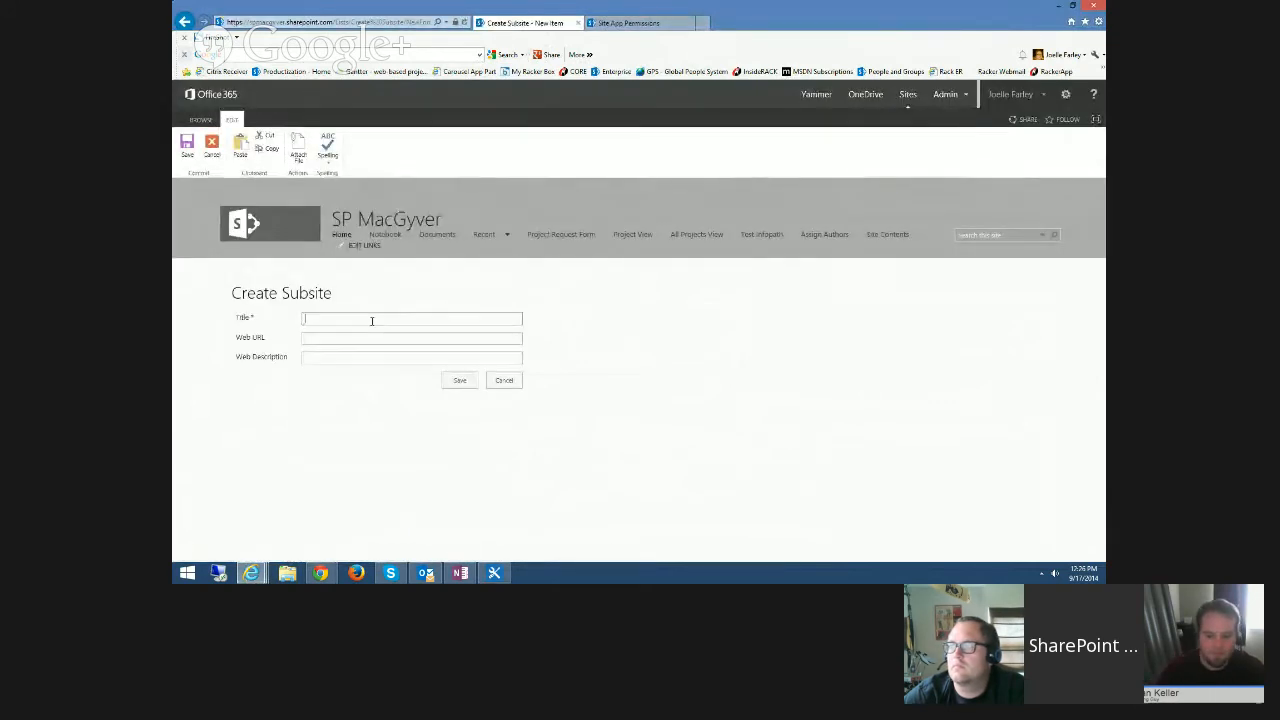
text(PowerShe)
key(Tab)
text(powerhour)
key(Tab)
text(This)
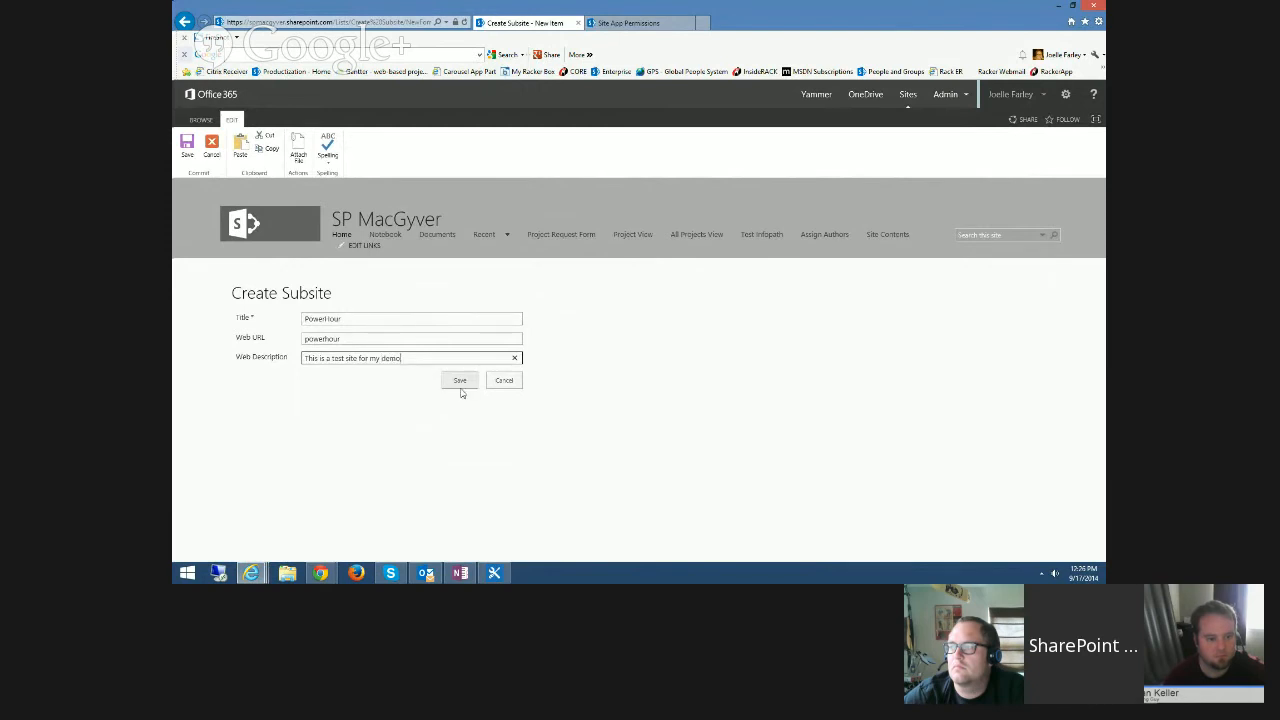
click(463, 386)
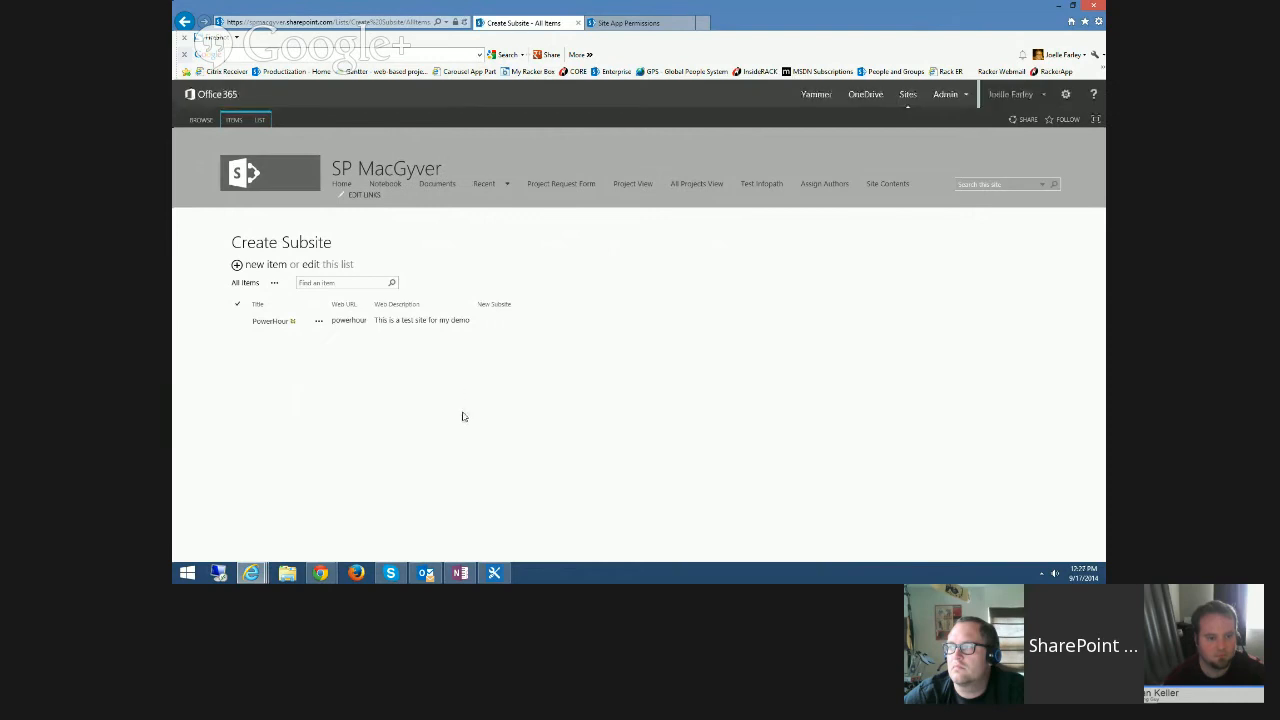
Refresh the list to check the New Subsite workflow, open the PowerHour item's workflow status, and refresh its history.
click(465, 22)
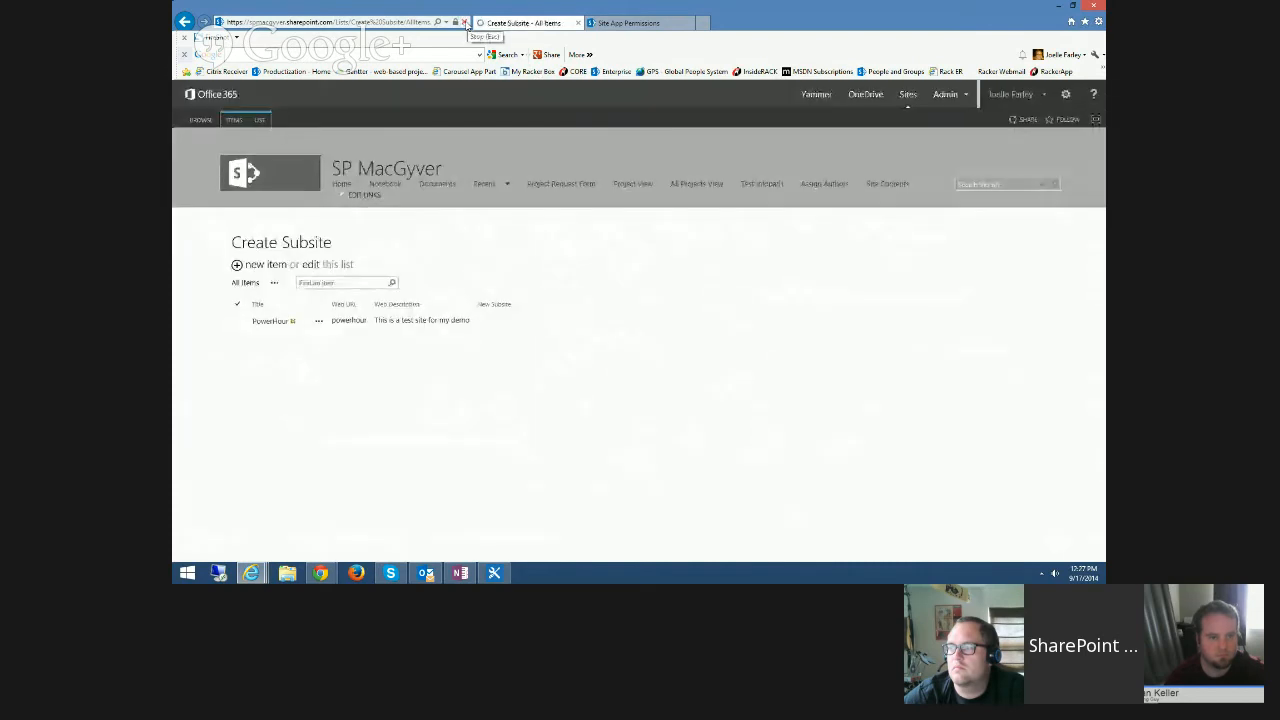
click(465, 22)
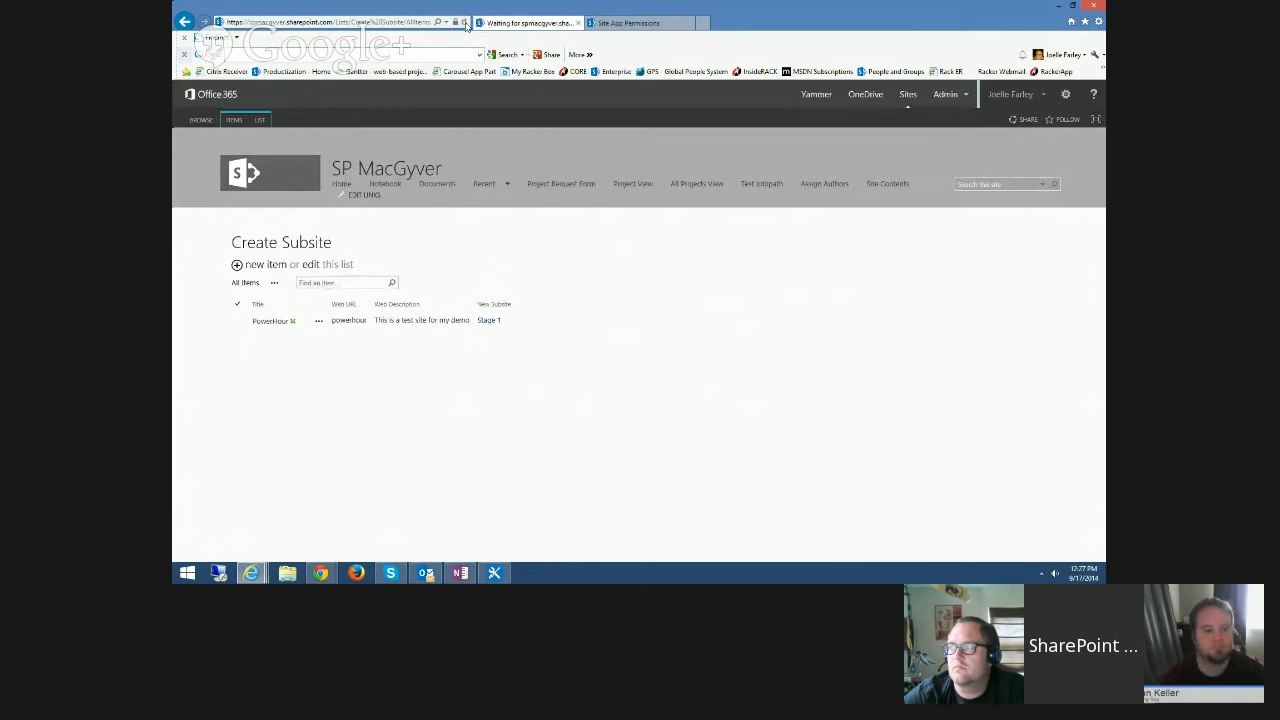
click(465, 22)
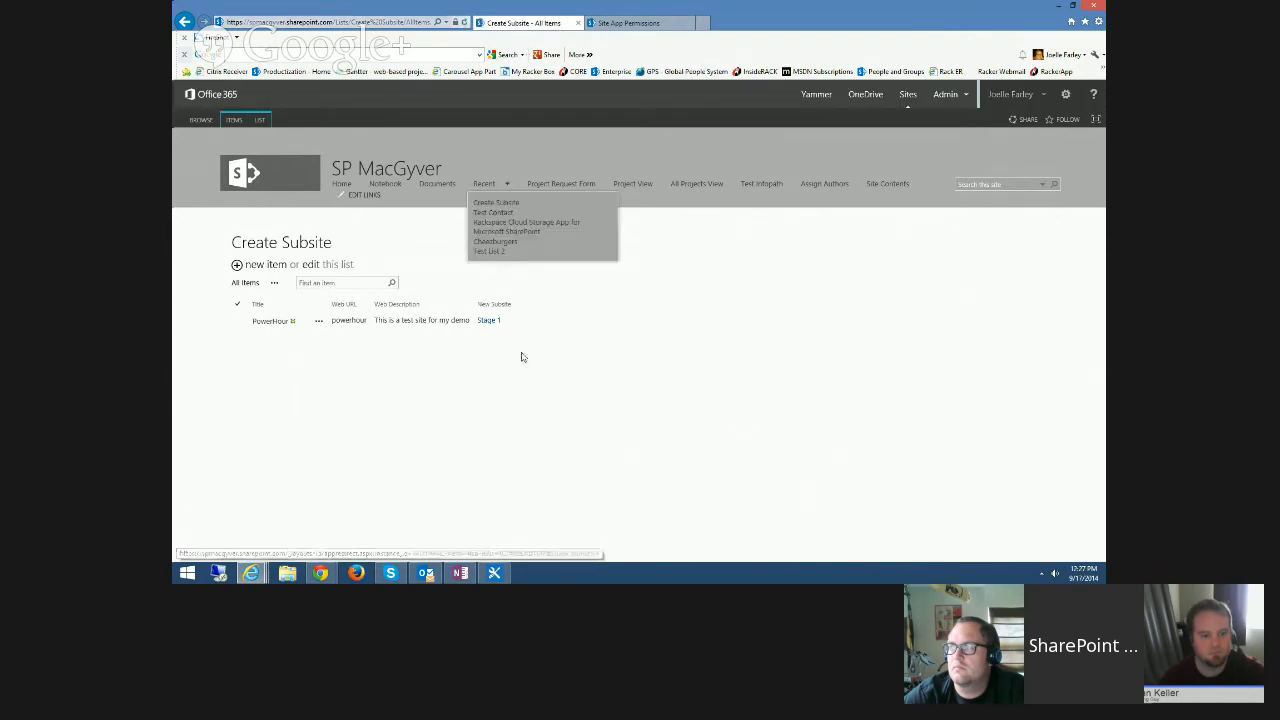
click(487, 323)
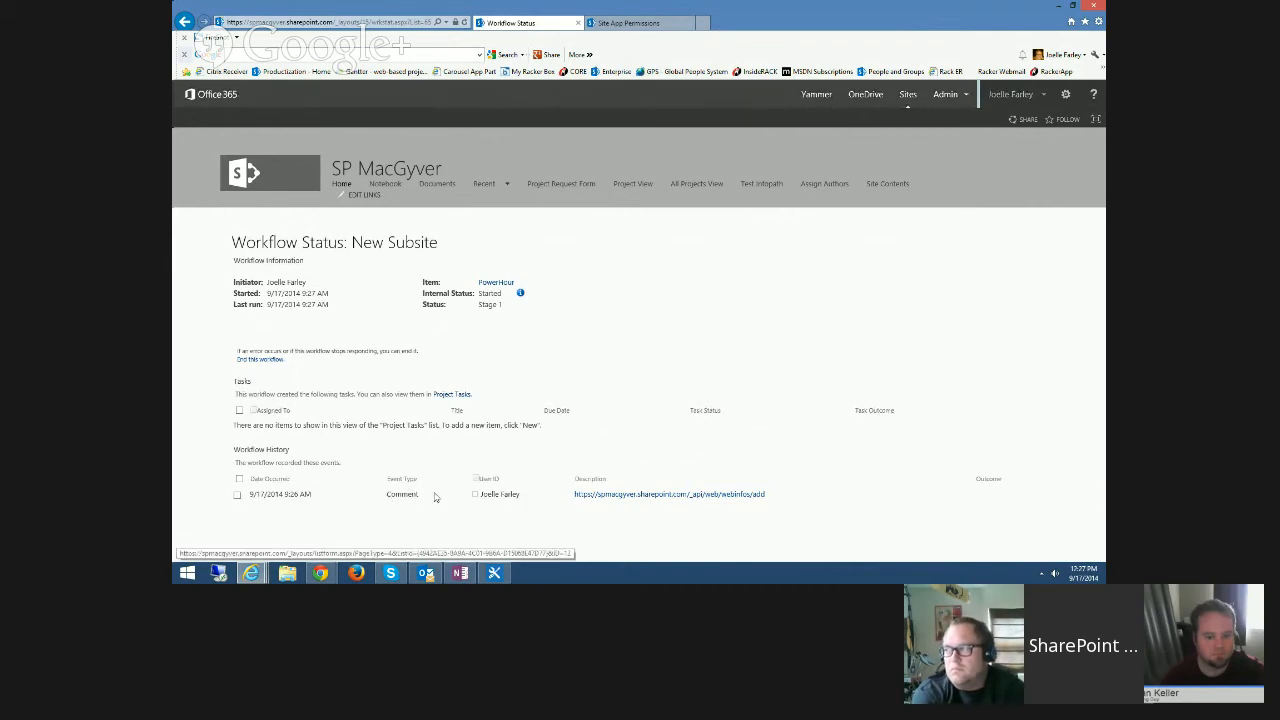
click(465, 22)
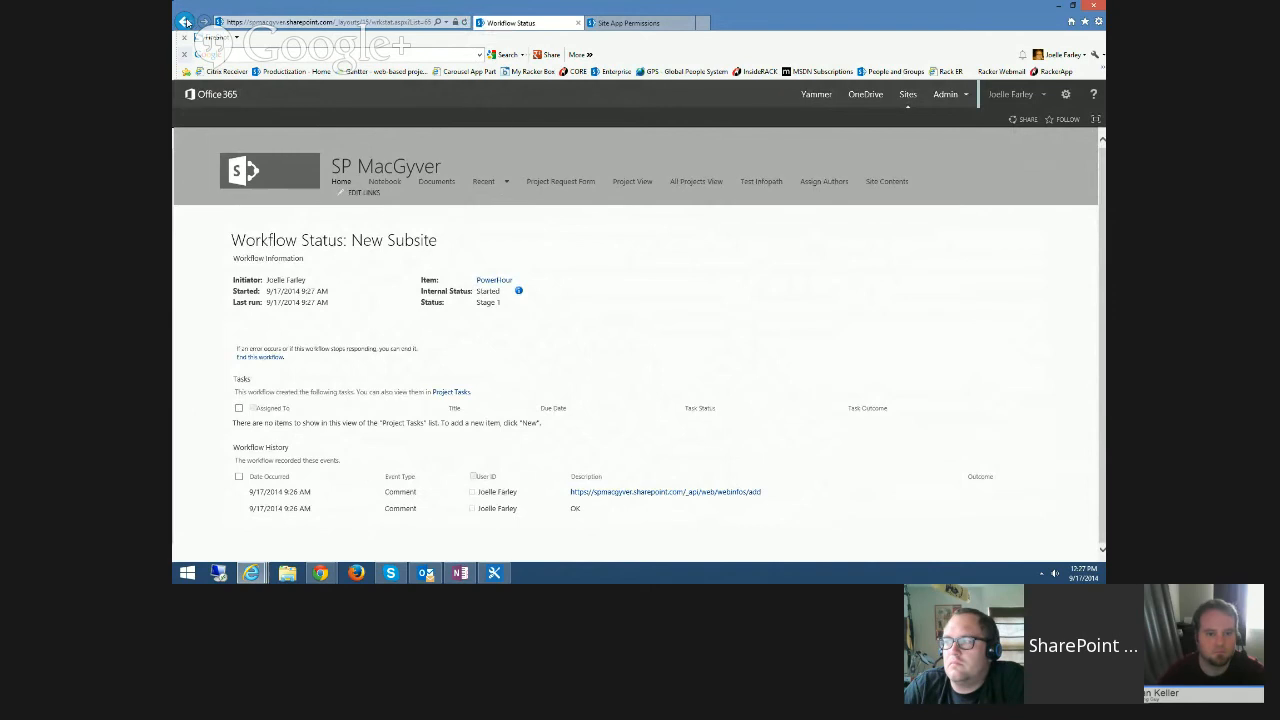
Find the new PowerHour subsite in the site contents and open its home page.
click(893, 185)
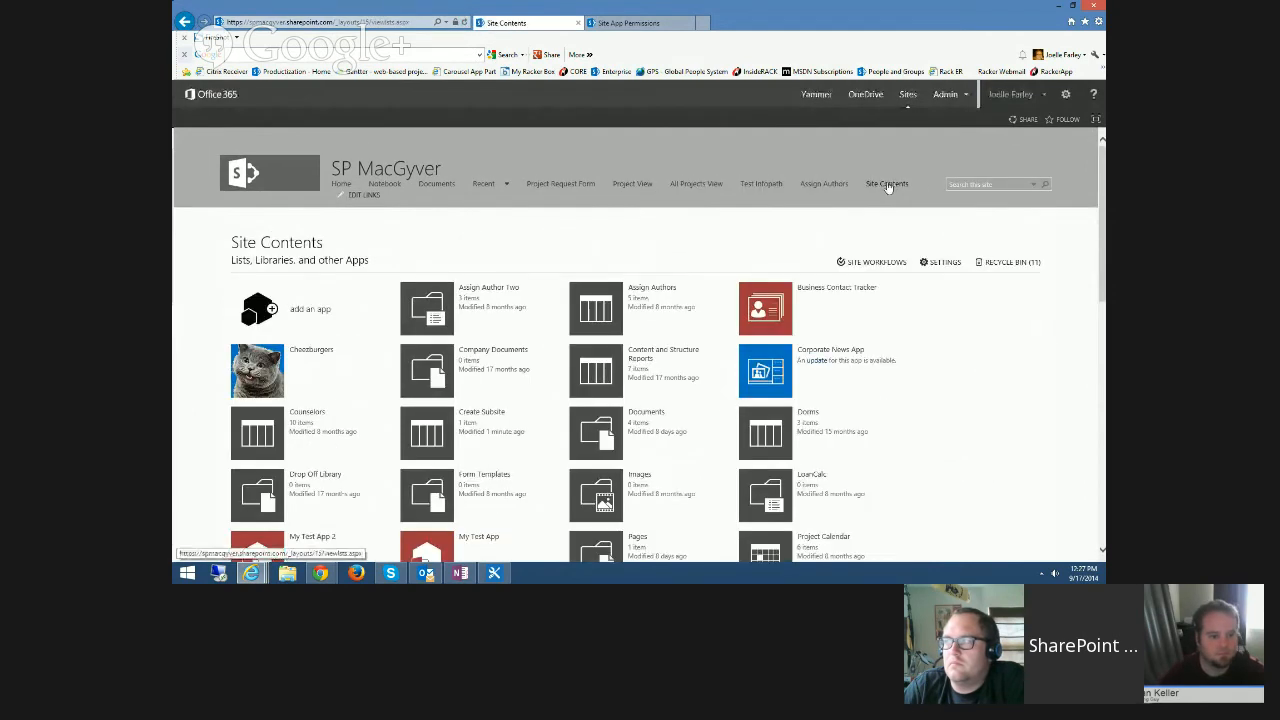
scroll(430, 390, down, 10)
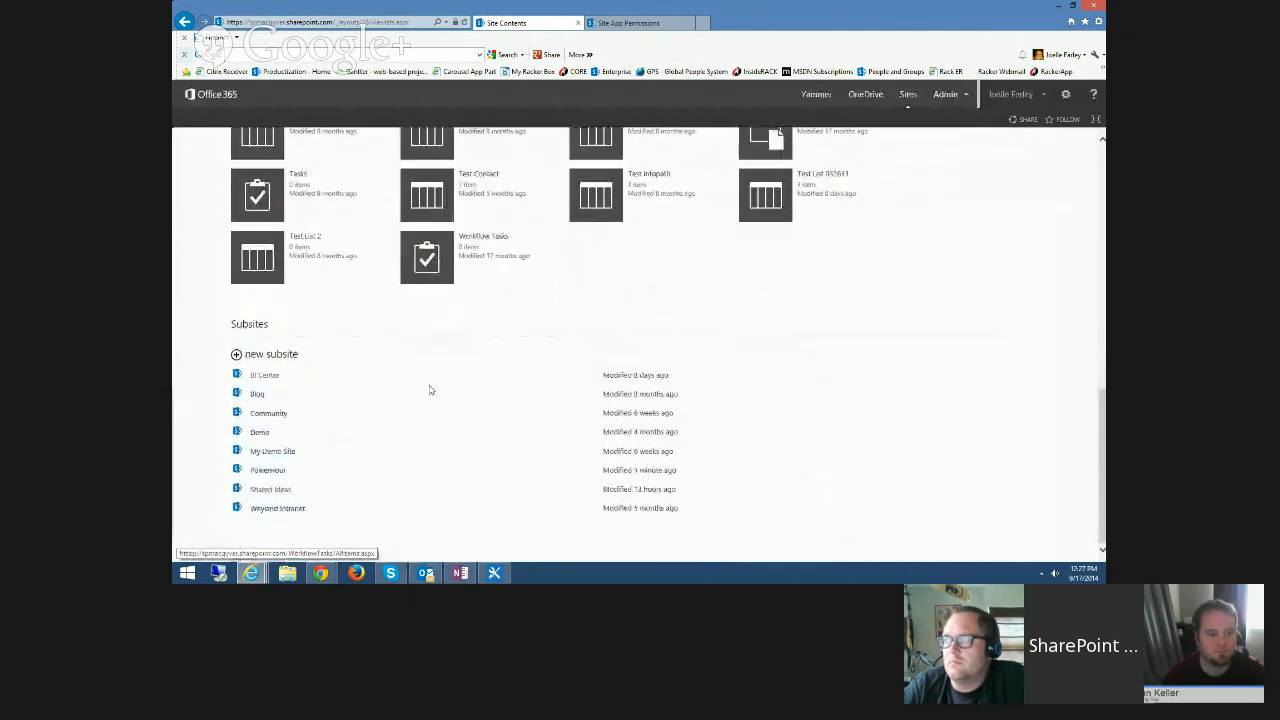
click(267, 472)
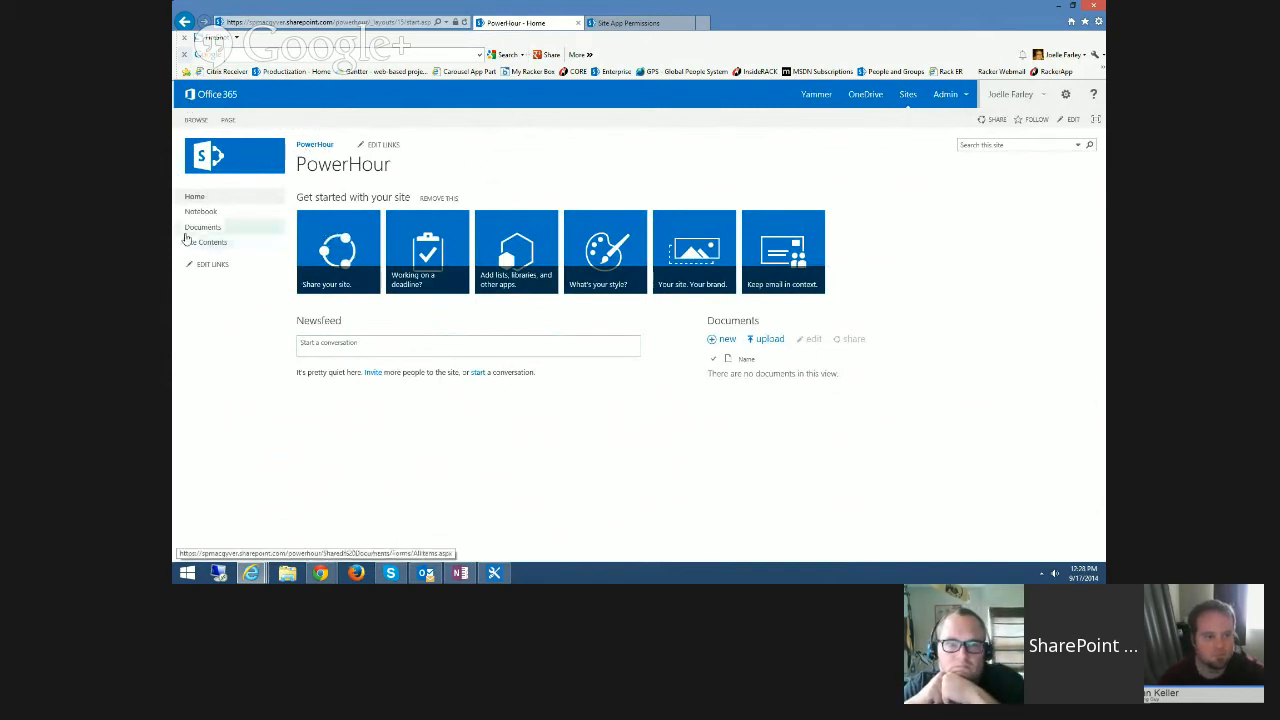
Open the PowerHour subsite's settings, examine its site permissions, and return to its home page.
click(1070, 97)
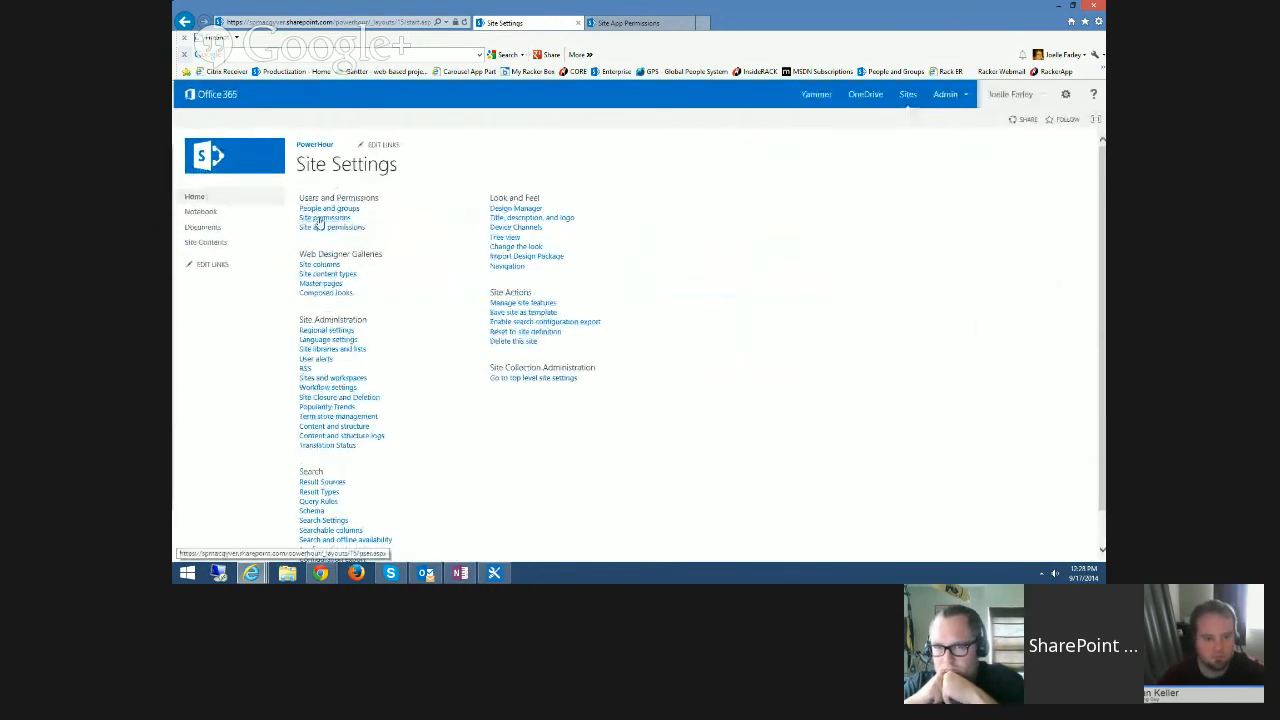
click(345, 226)
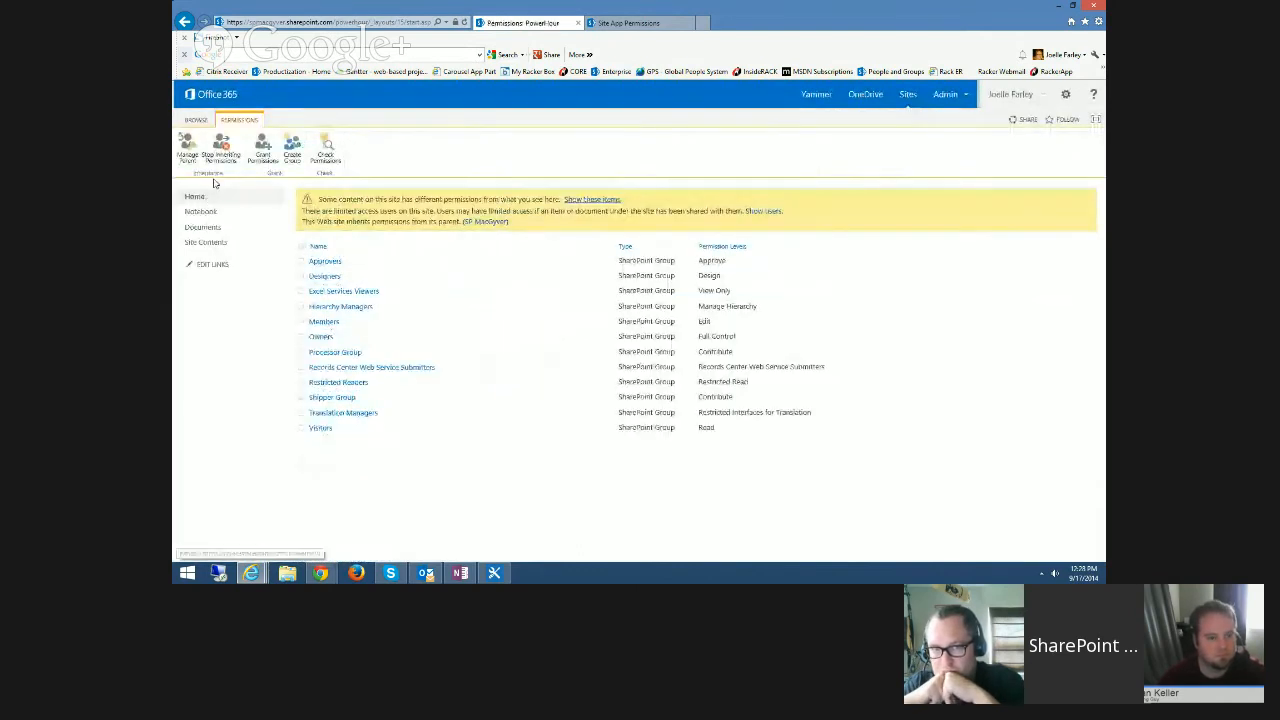
click(185, 20)
click(185, 20)
Reopen the PowerHour site settings and view the subsite's title, description and logo settings.
click(1065, 94)
click(1035, 289)
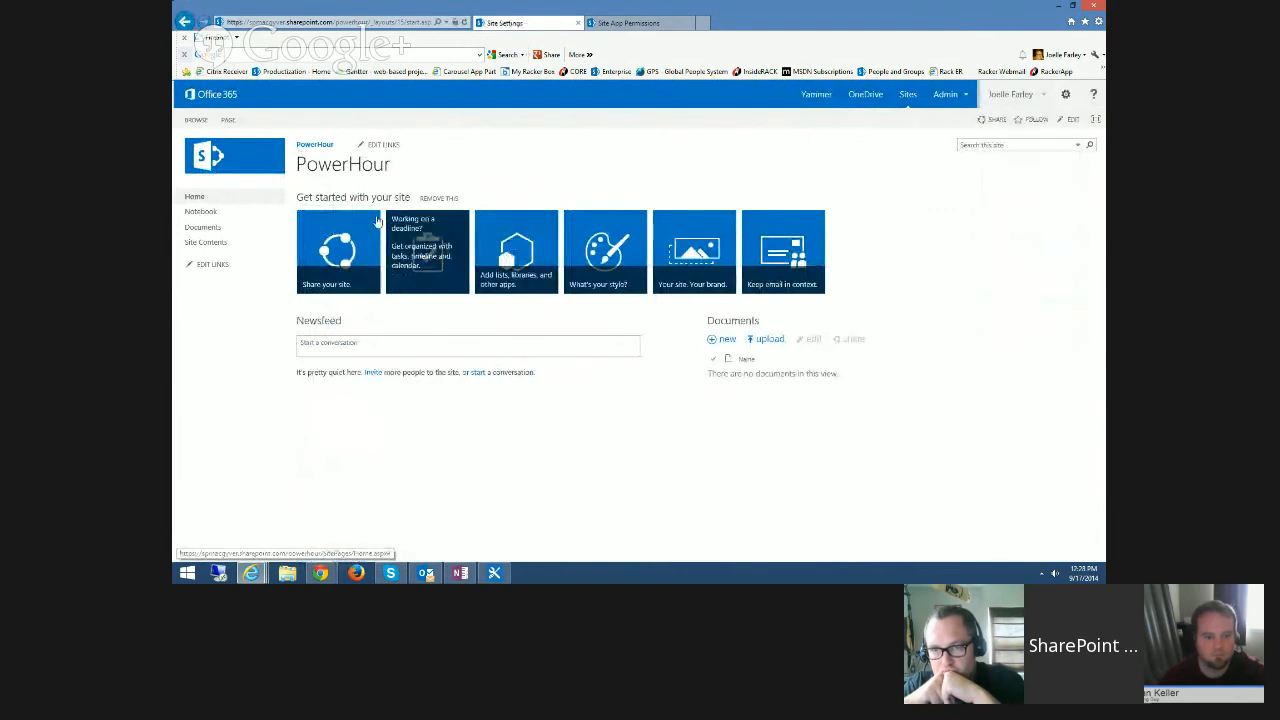
click(531, 217)
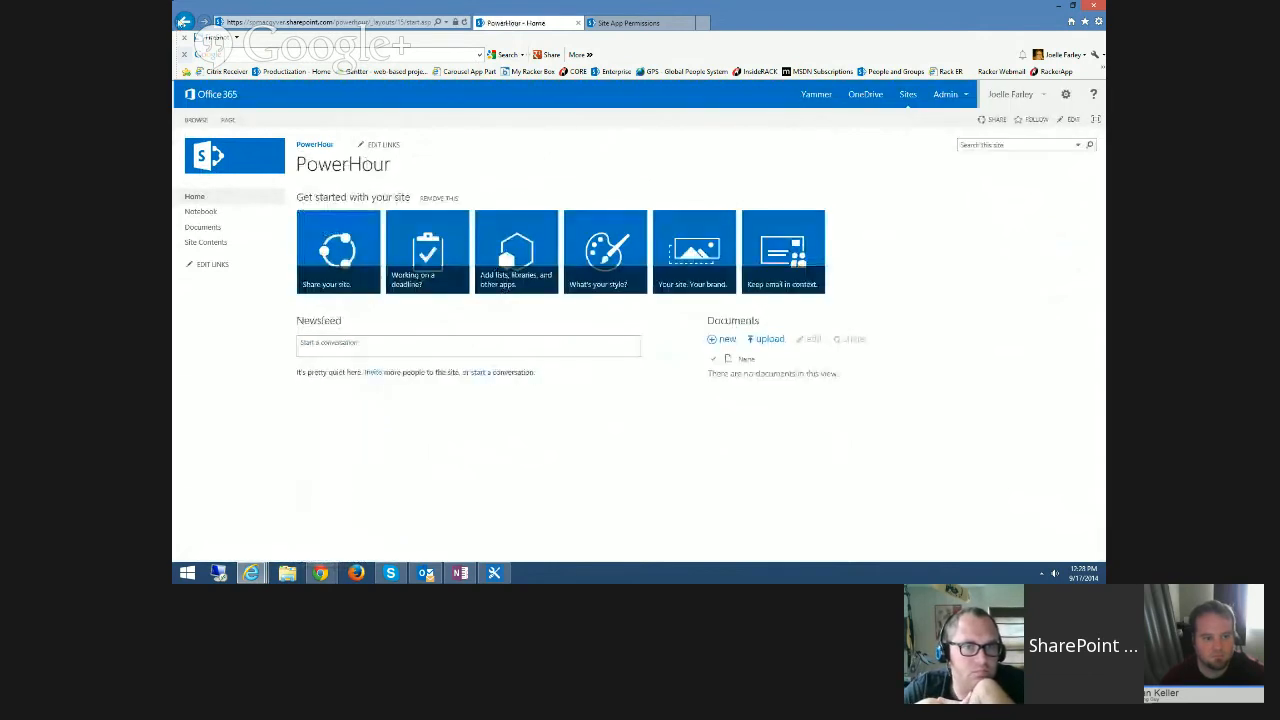
Go back to the SP MacGyver parent site and open the Create Subsite list.
click(183, 21)
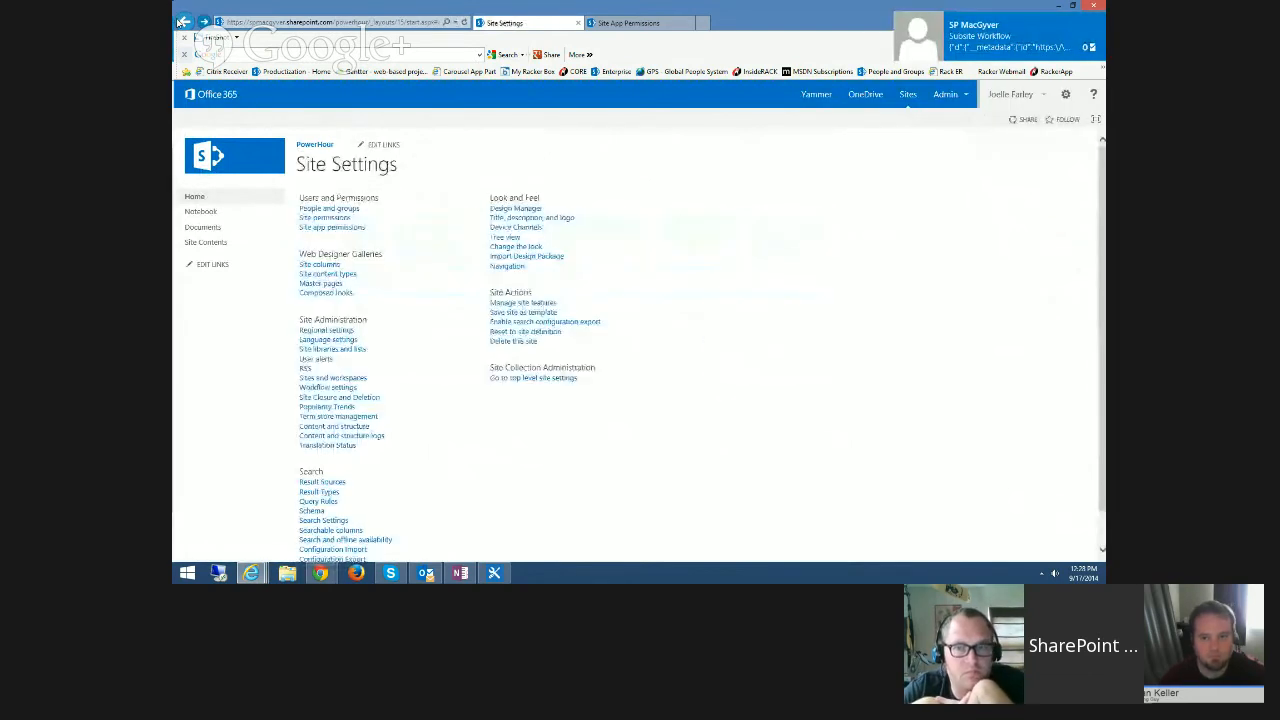
click(182, 21)
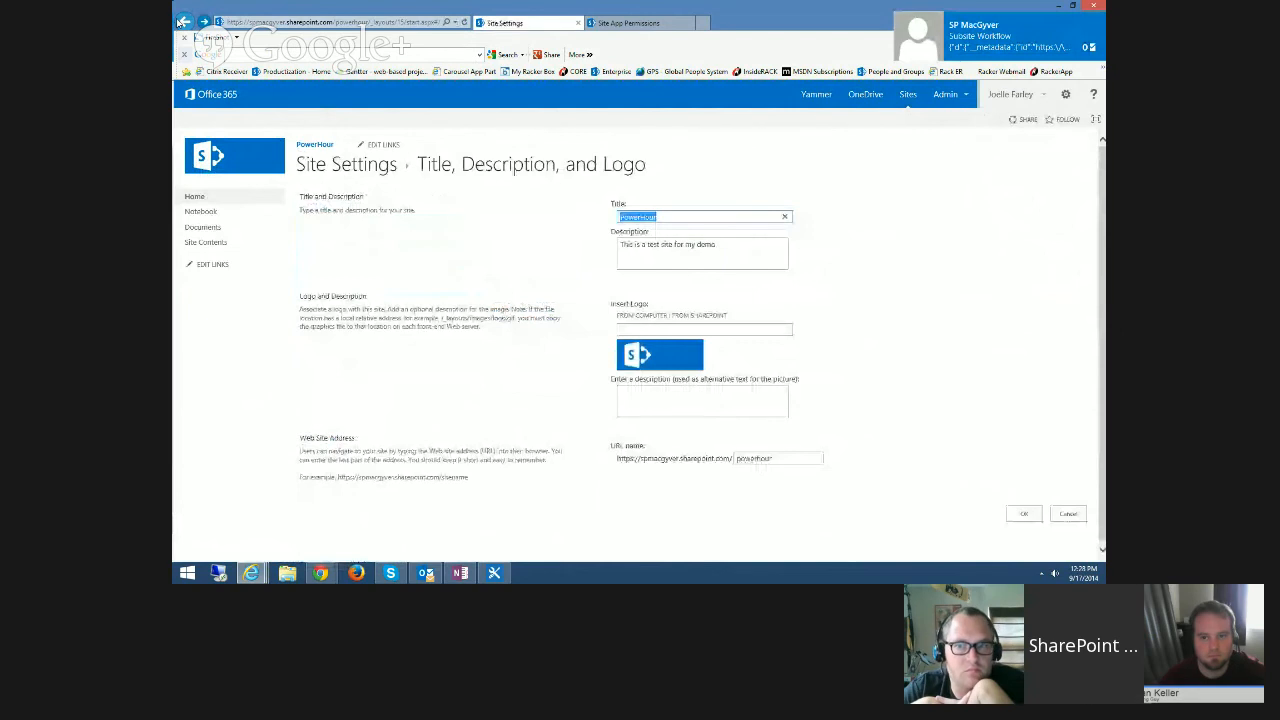
click(182, 21)
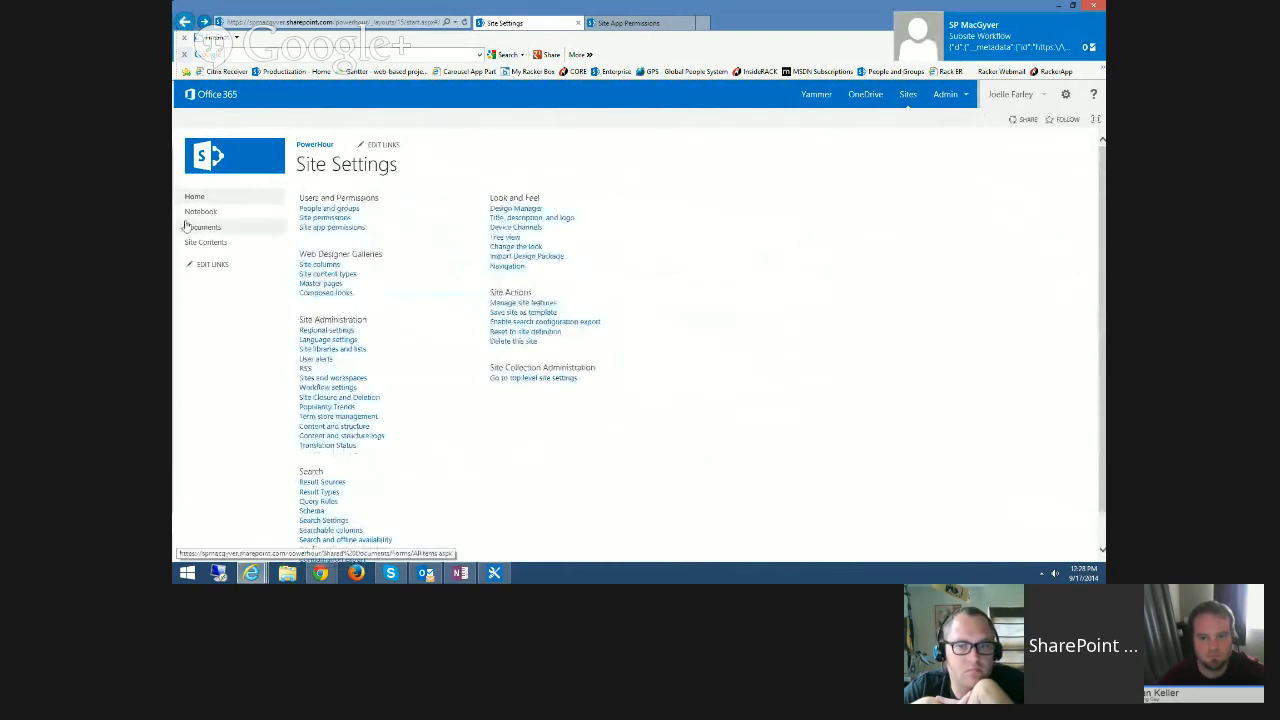
click(182, 25)
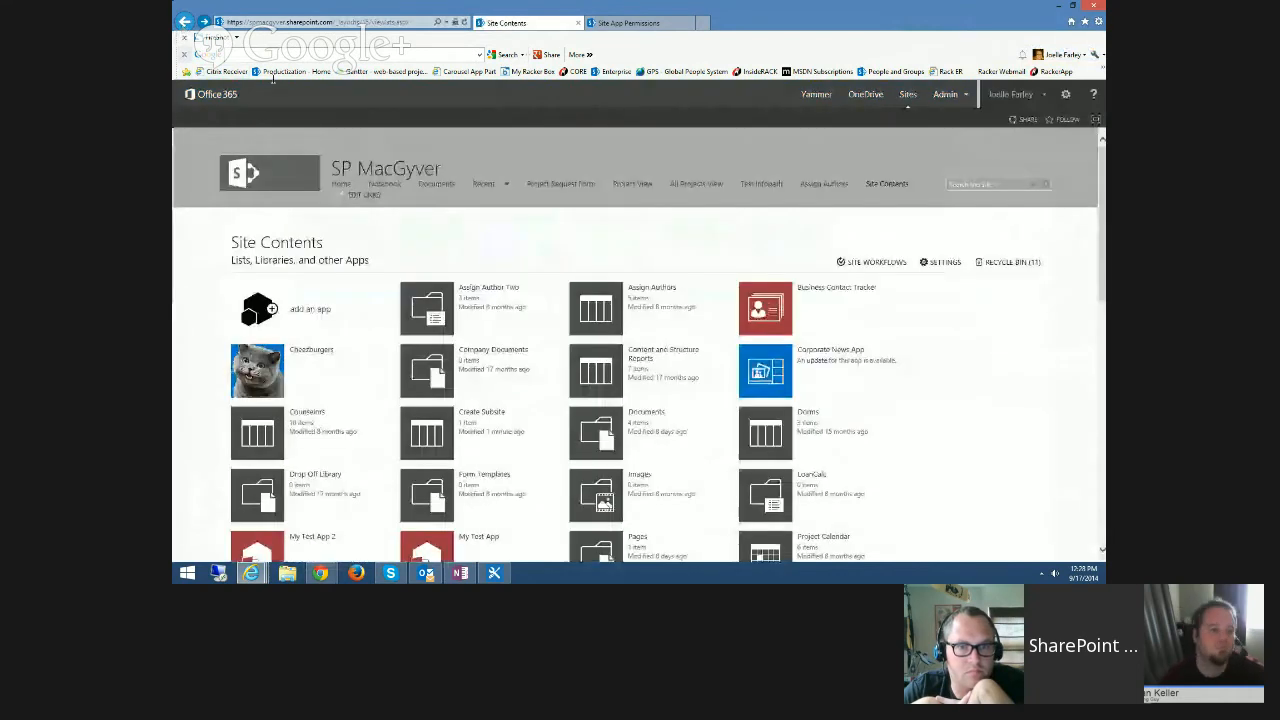
click(493, 204)
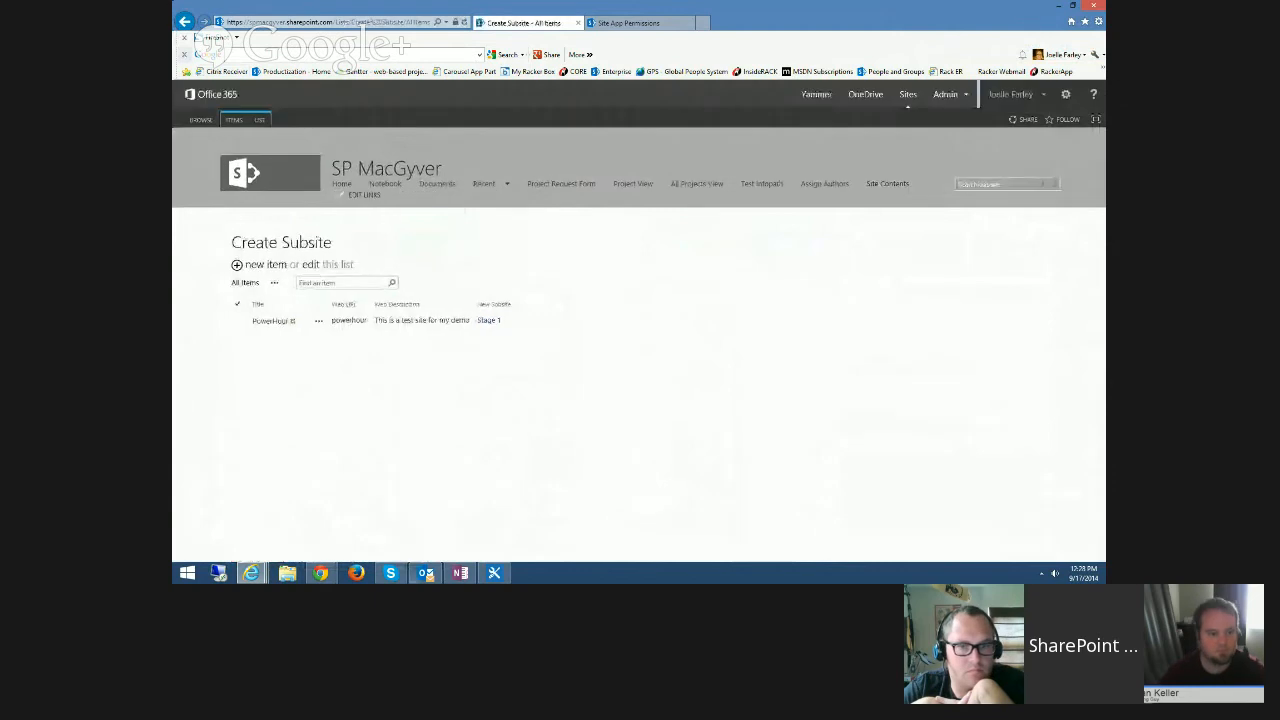
Switch to Outlook, read the response content in the Subsite Workflow e-mail, and close the message.
click(426, 575)
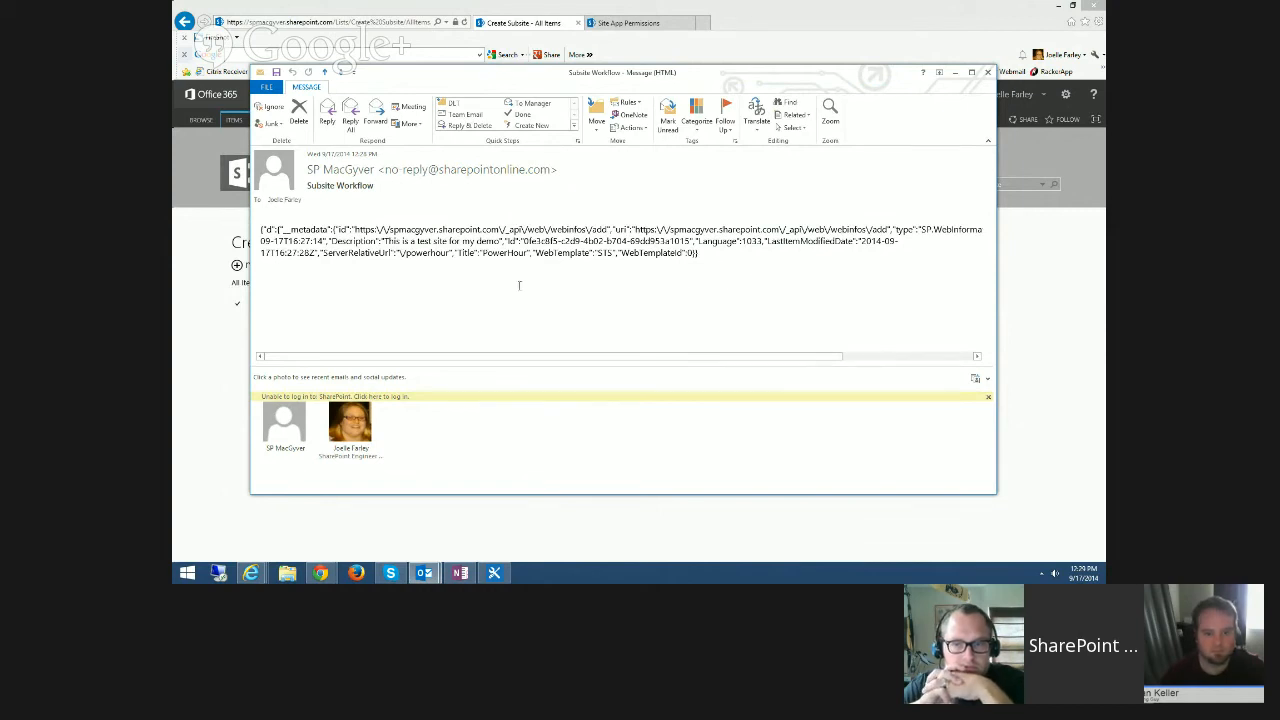
click(988, 73)
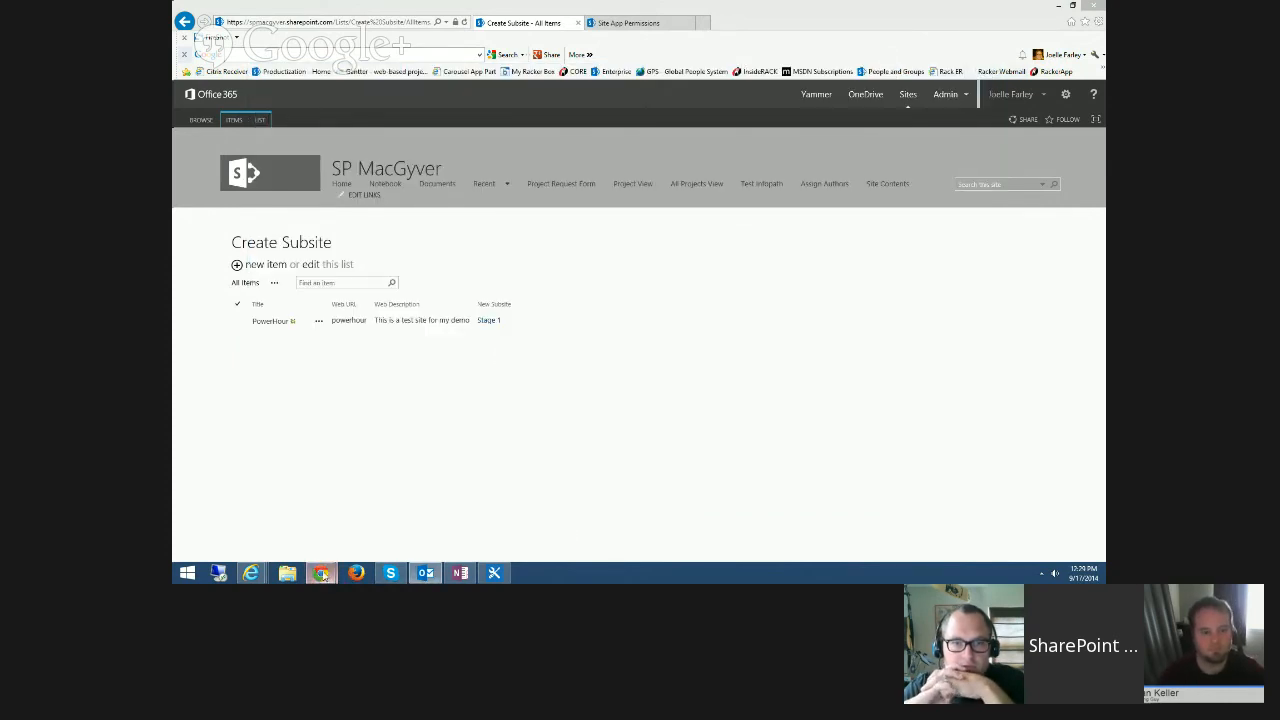
mouse_move(320, 574)
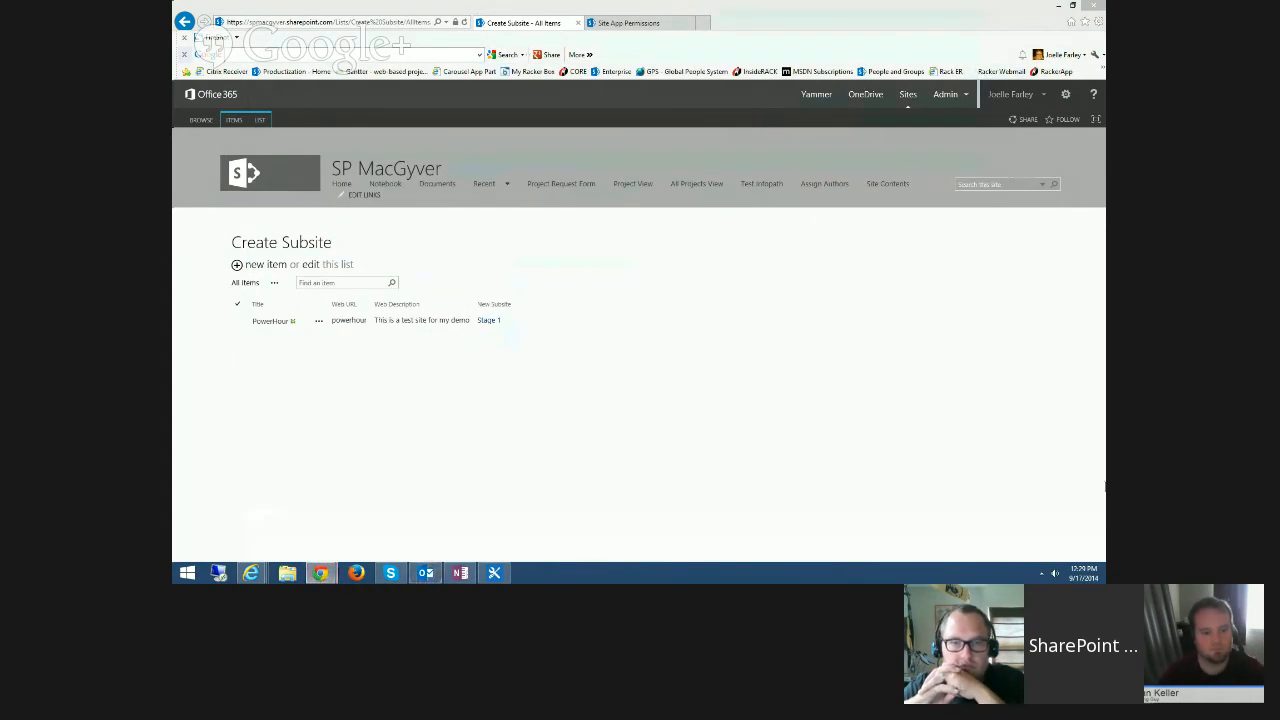